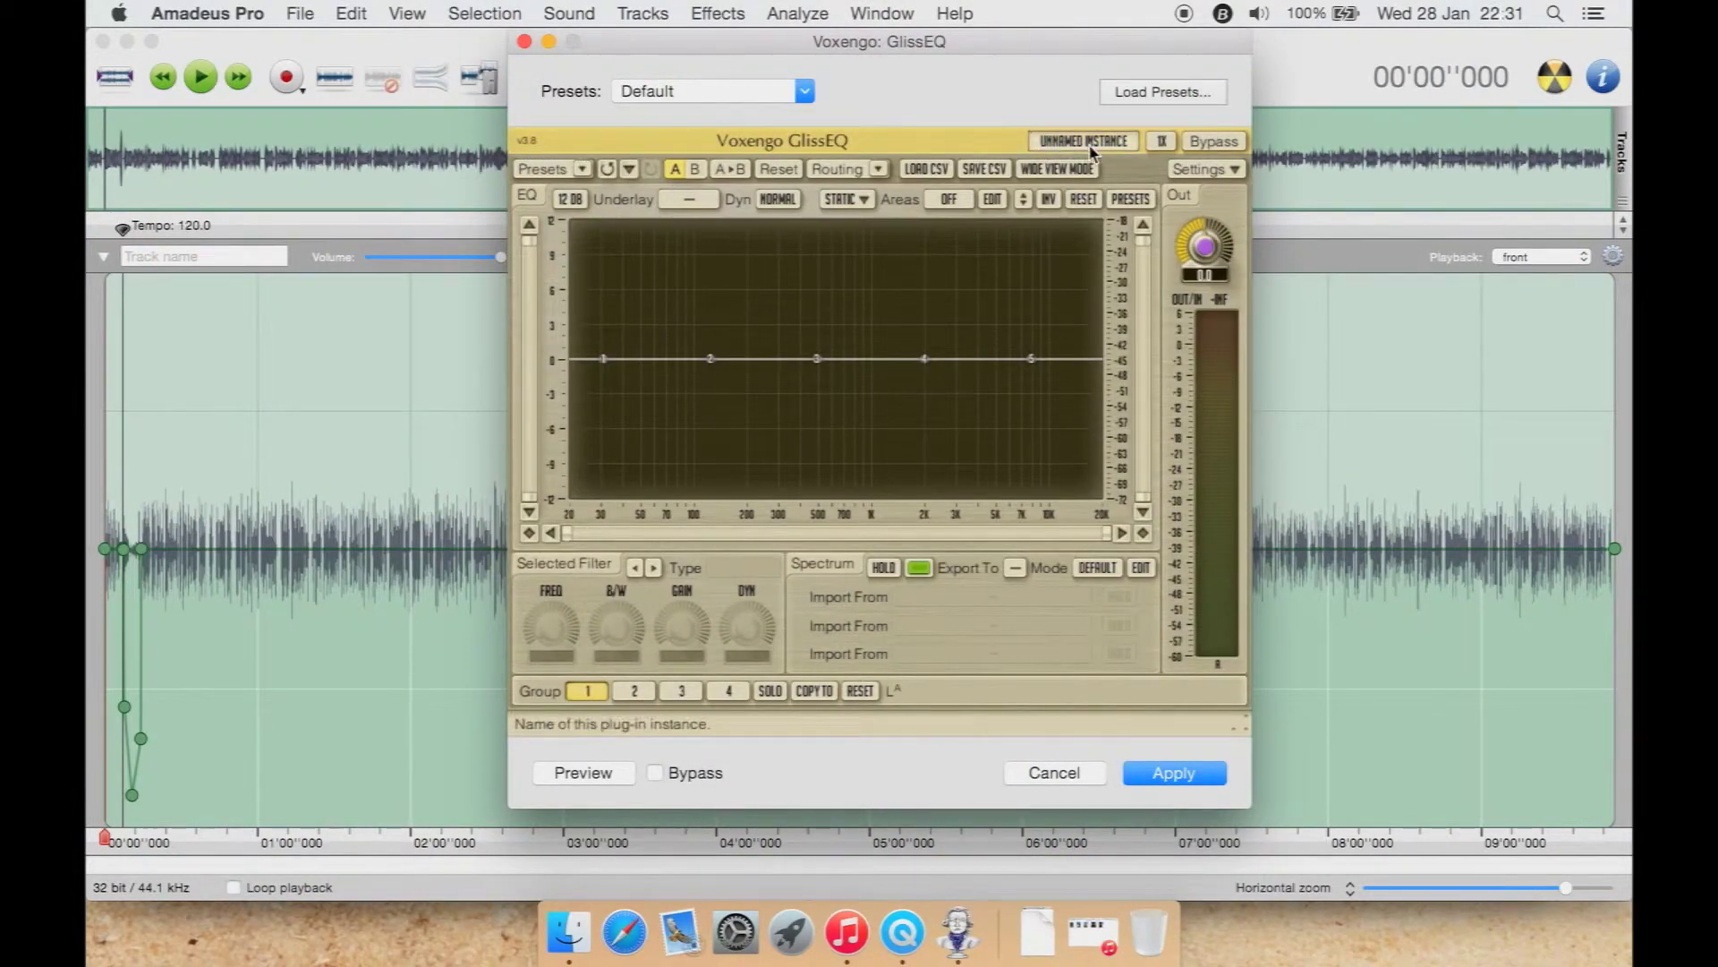
- Set the GlissEQ plug-in's oversampling to 8X
click(1164, 143)
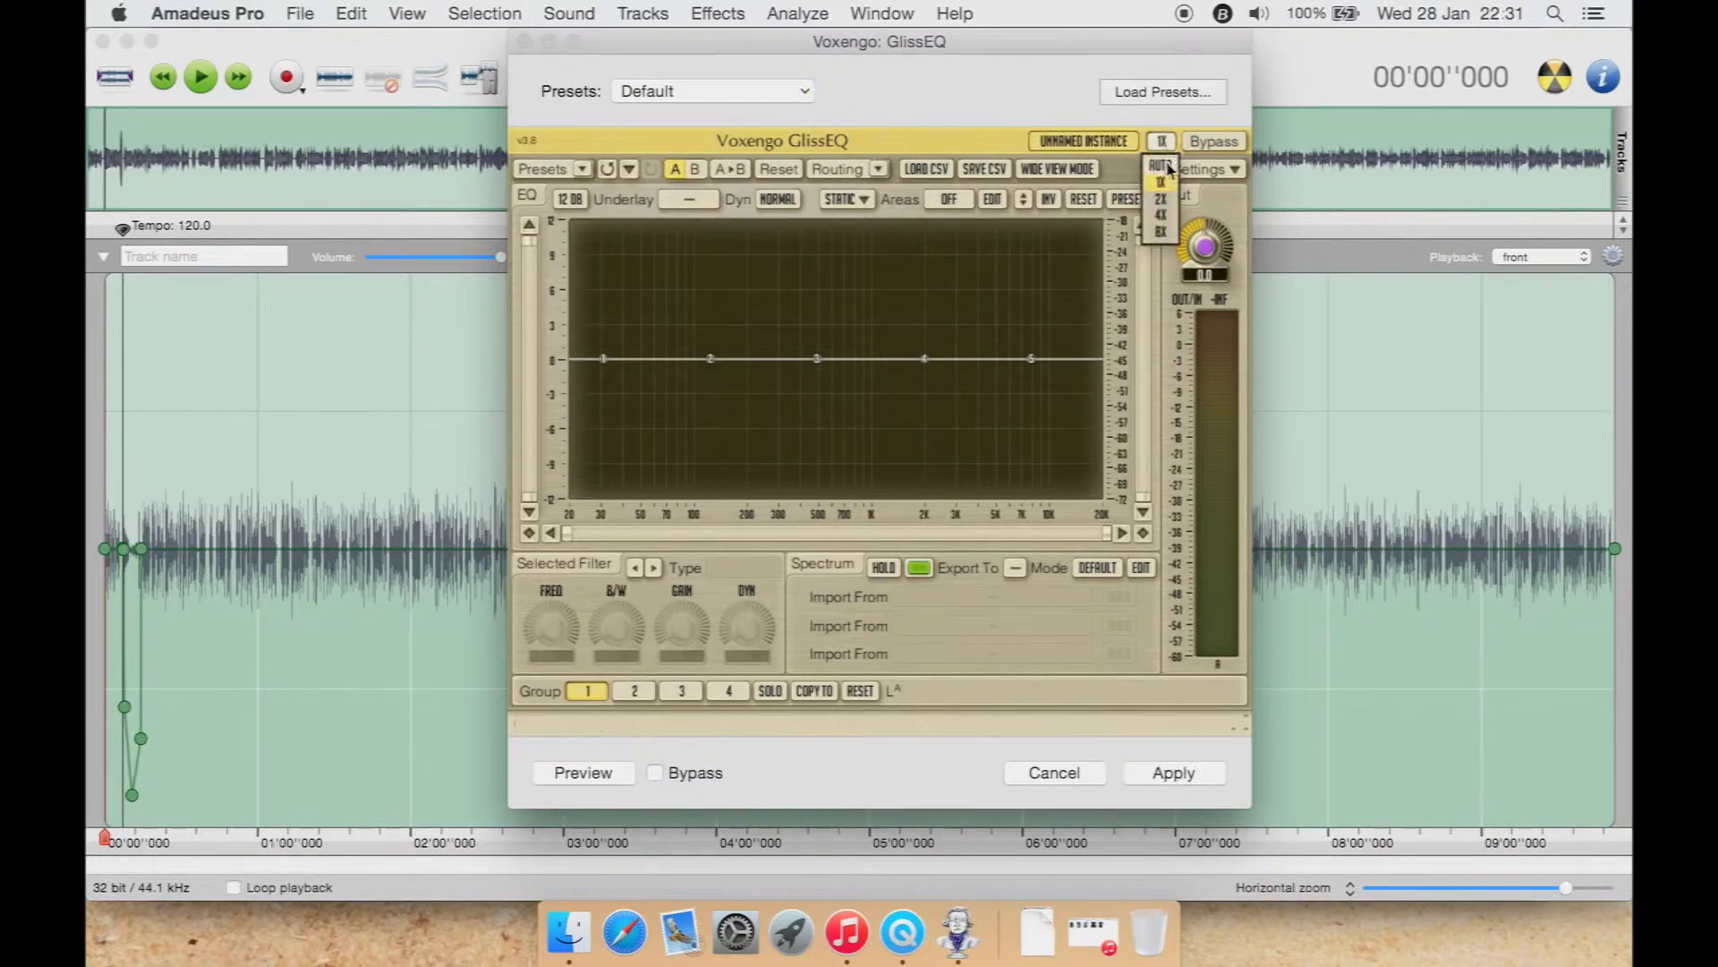
click(1165, 232)
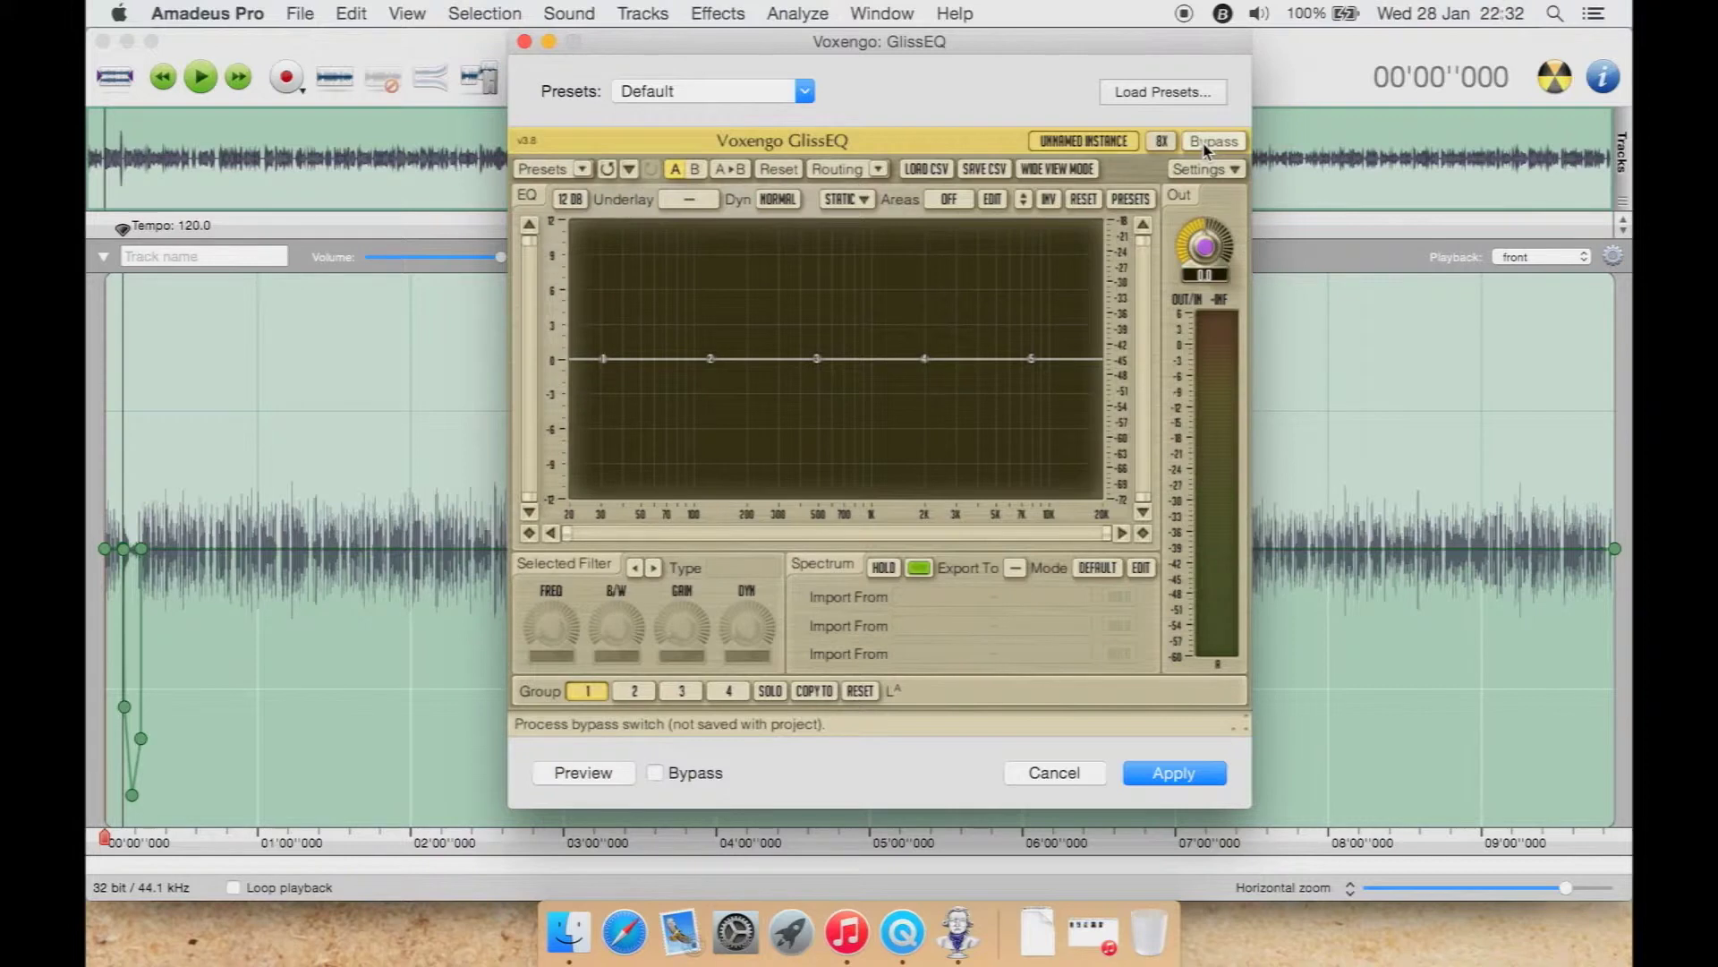
- Look through the plug-in's Factory ROM presets and its change log without picking an entry
click(582, 169)
mouse_move(641, 190)
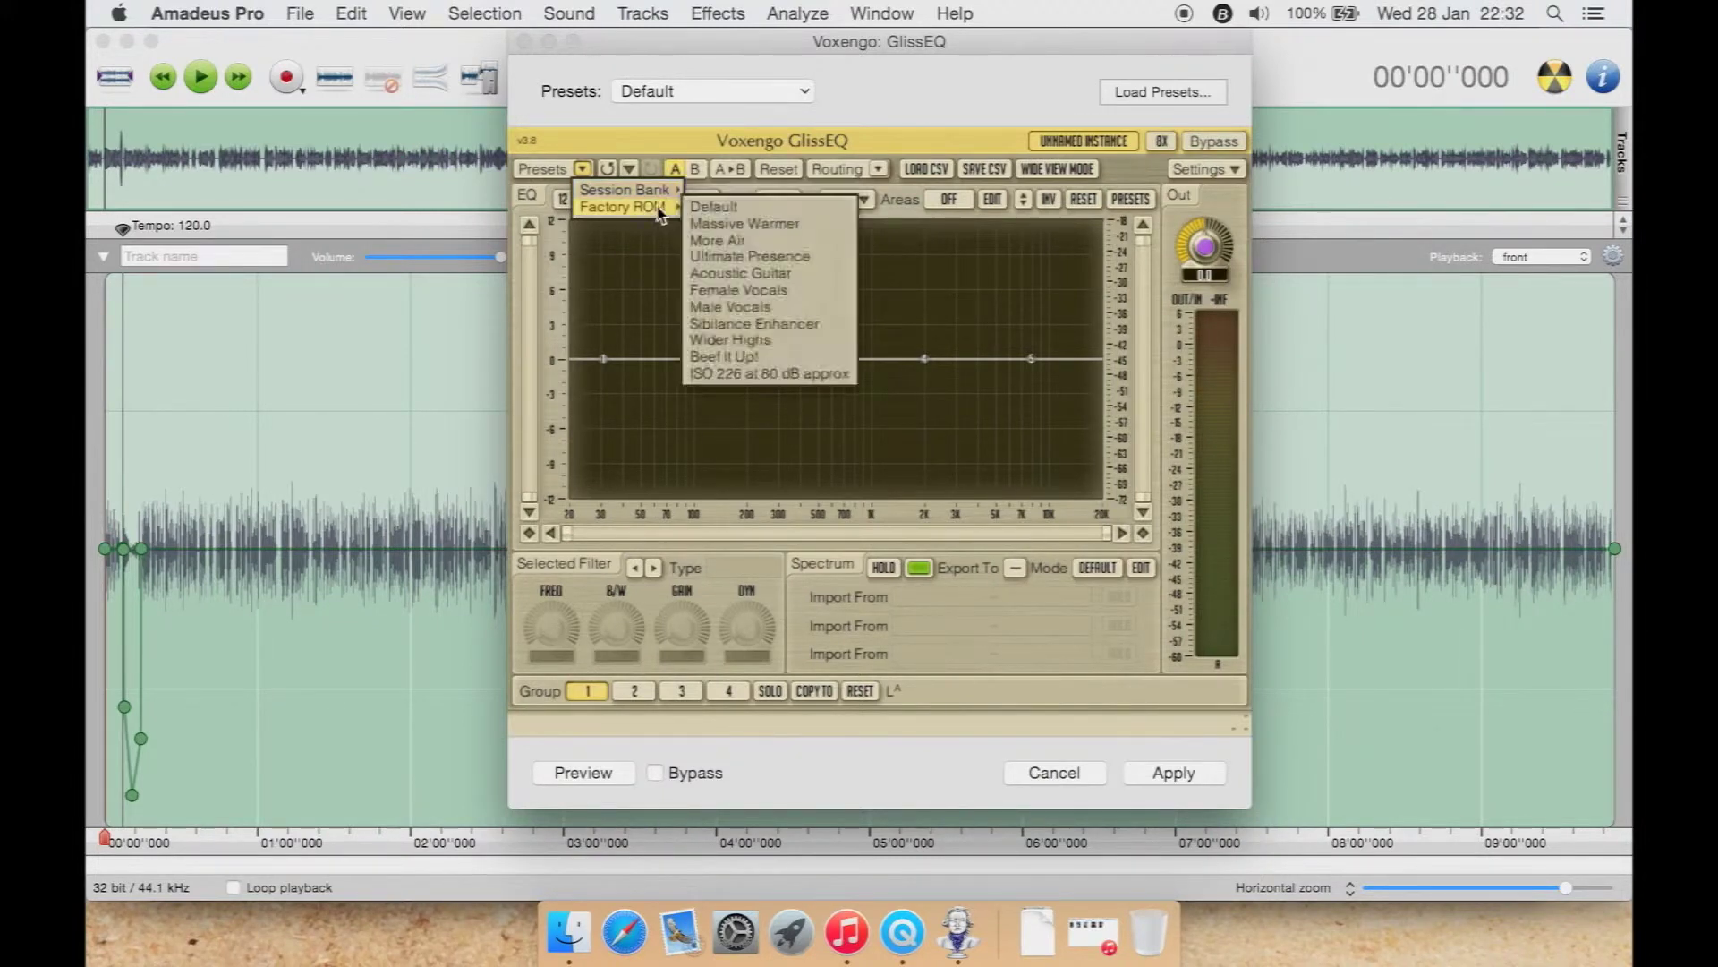
click(612, 171)
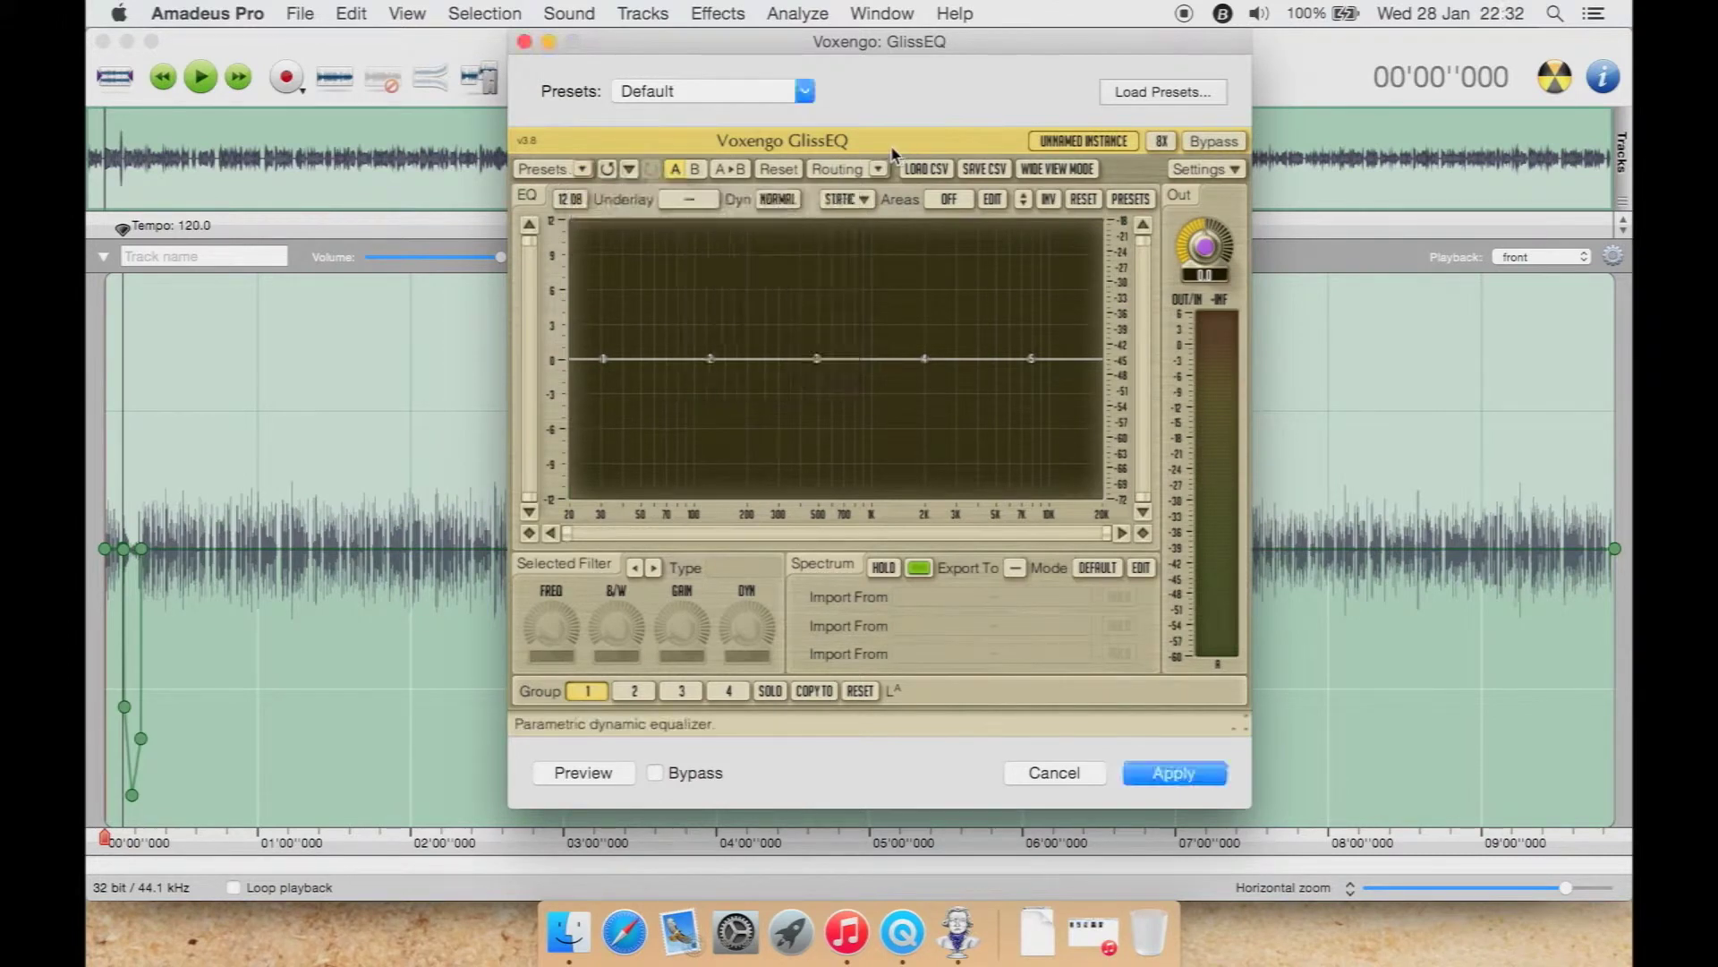
click(631, 170)
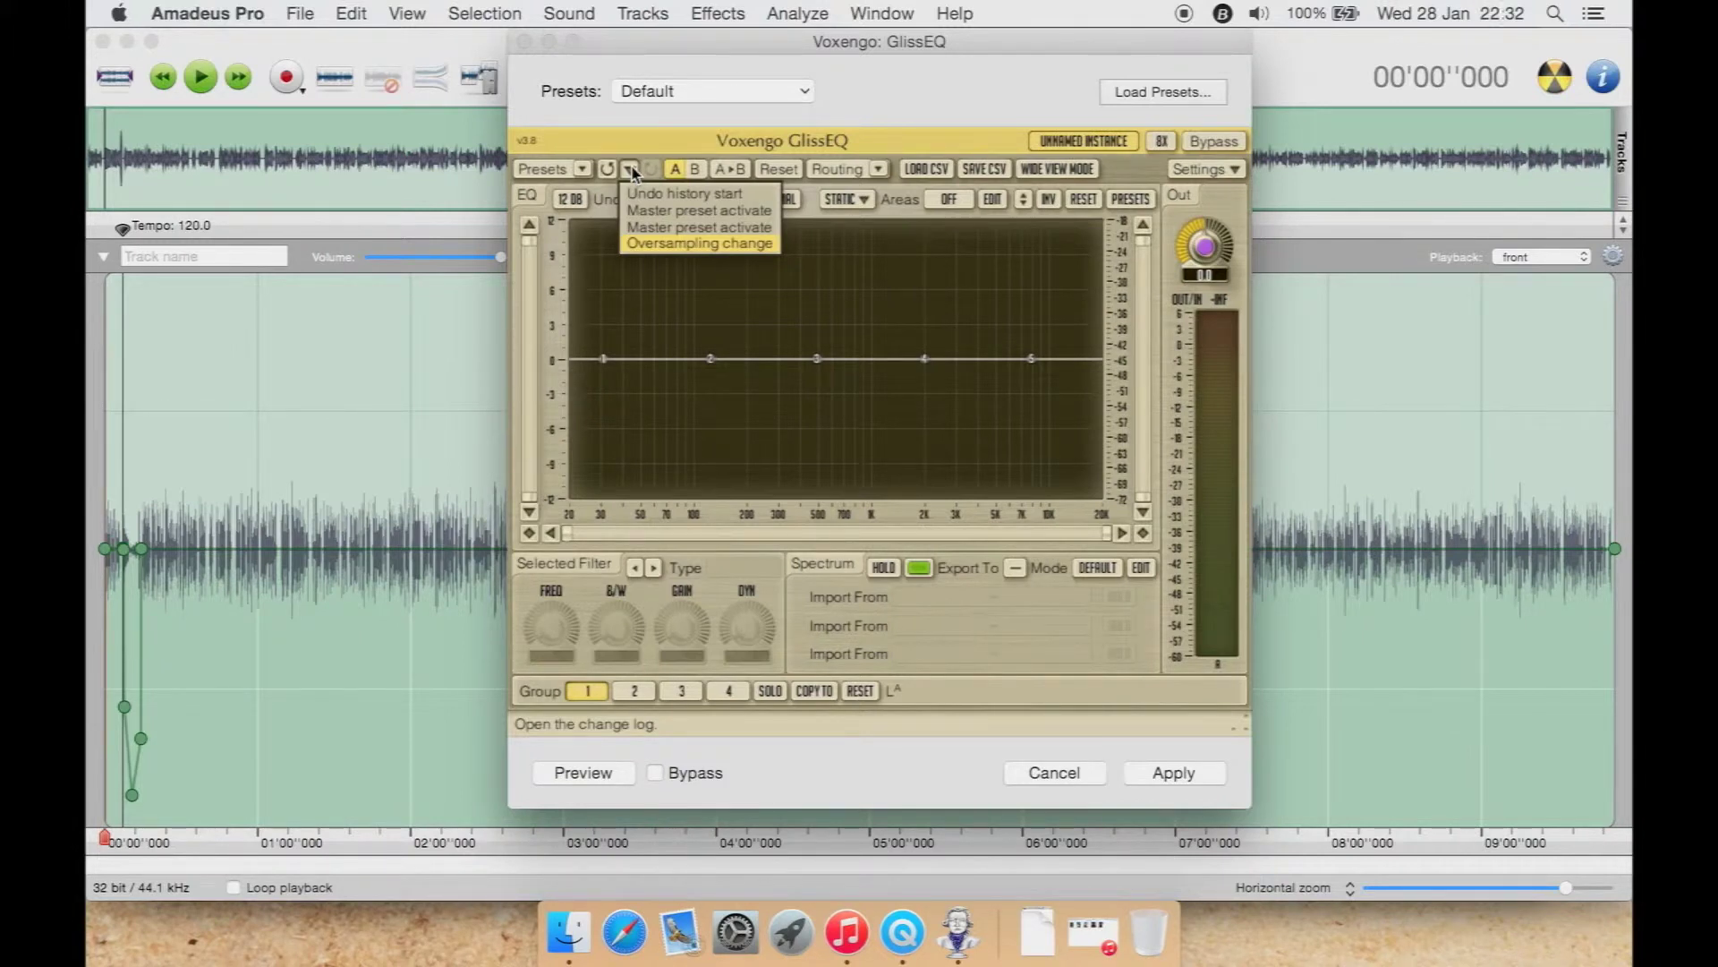
click(631, 171)
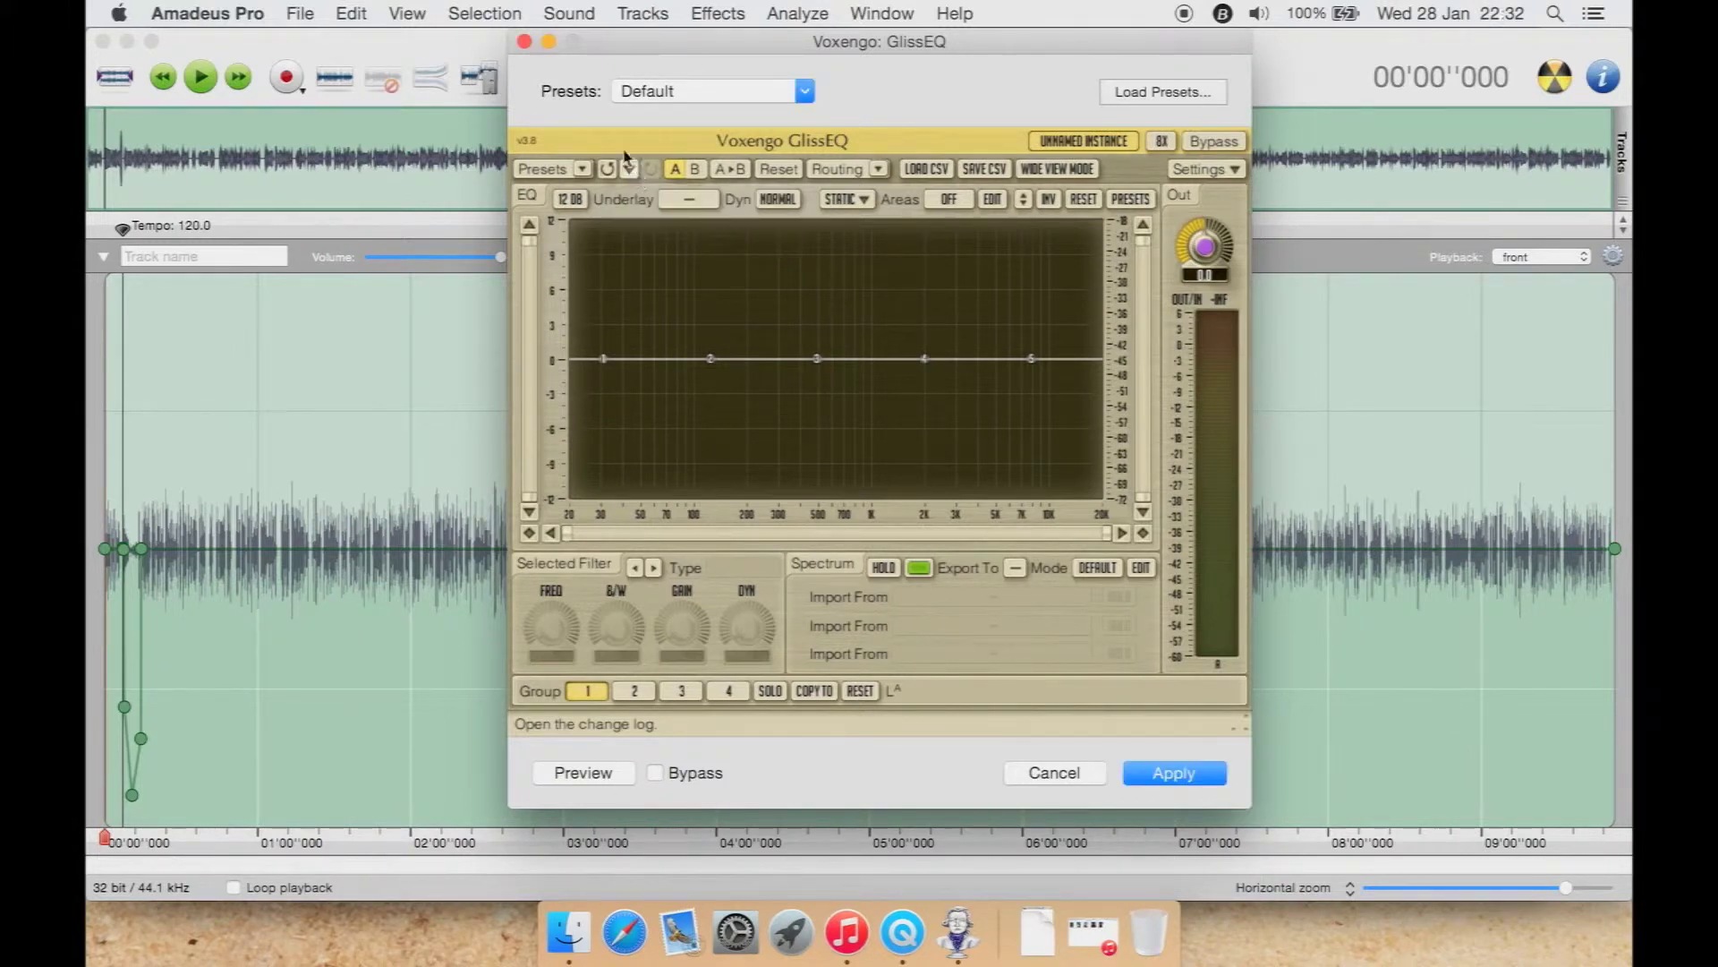
- Review the available channel routing options, leaving the current routing in place
click(692, 172)
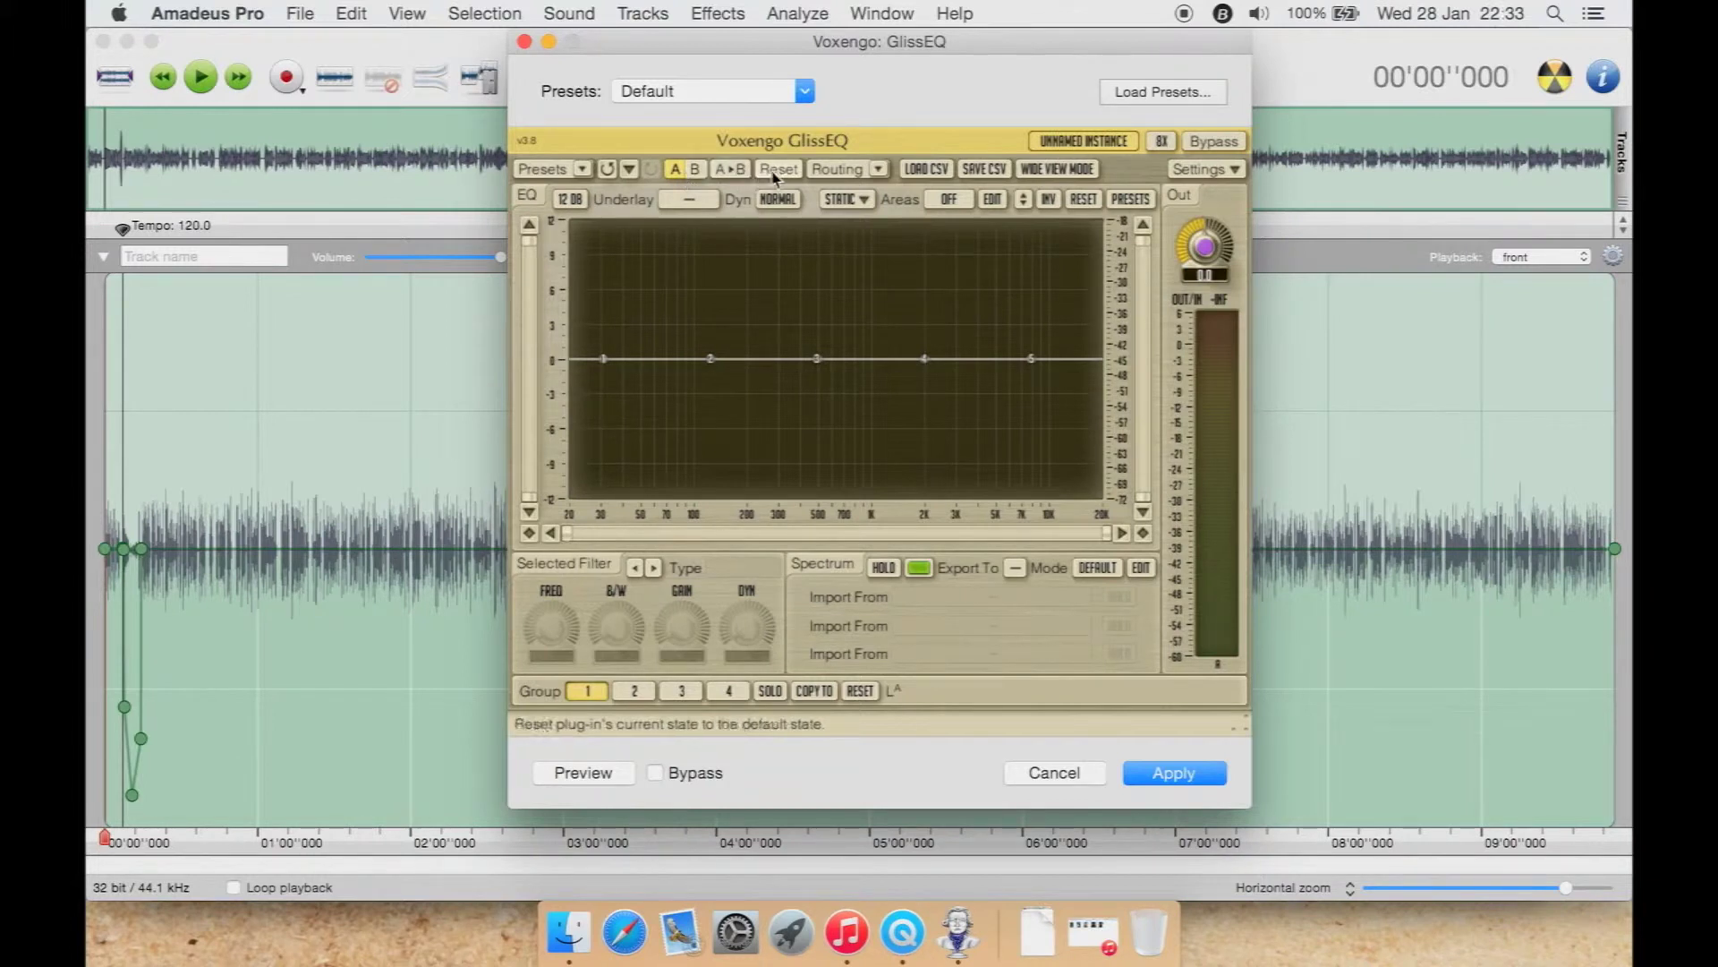
click(880, 170)
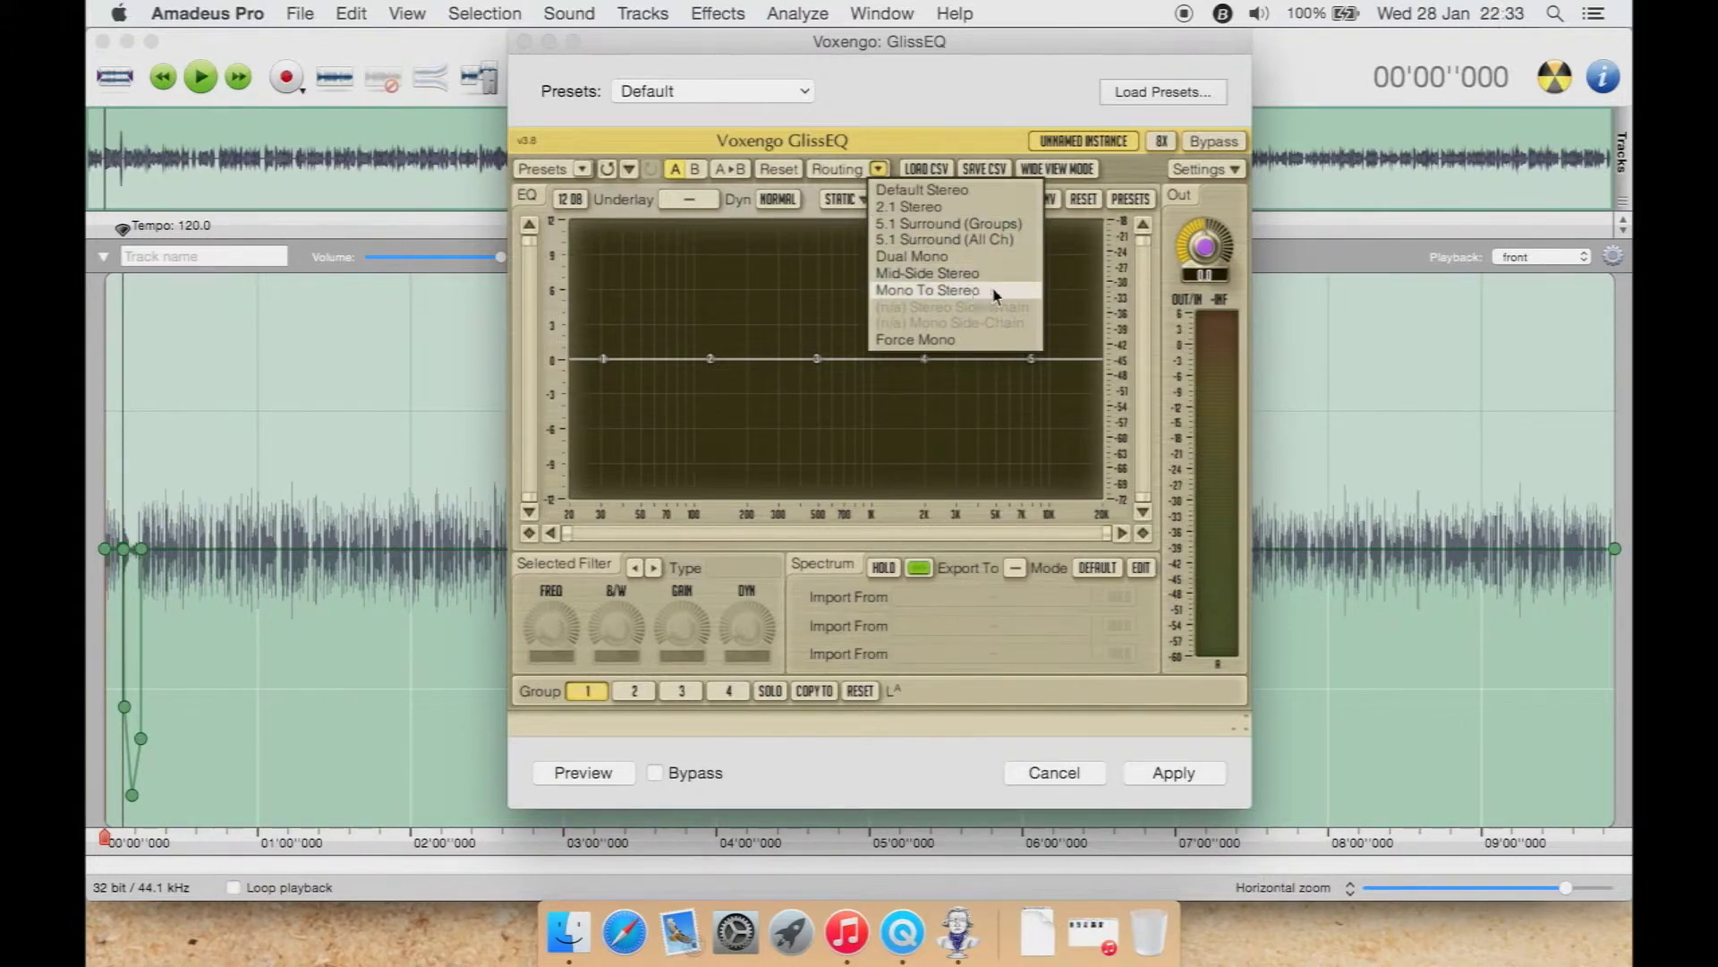
click(928, 125)
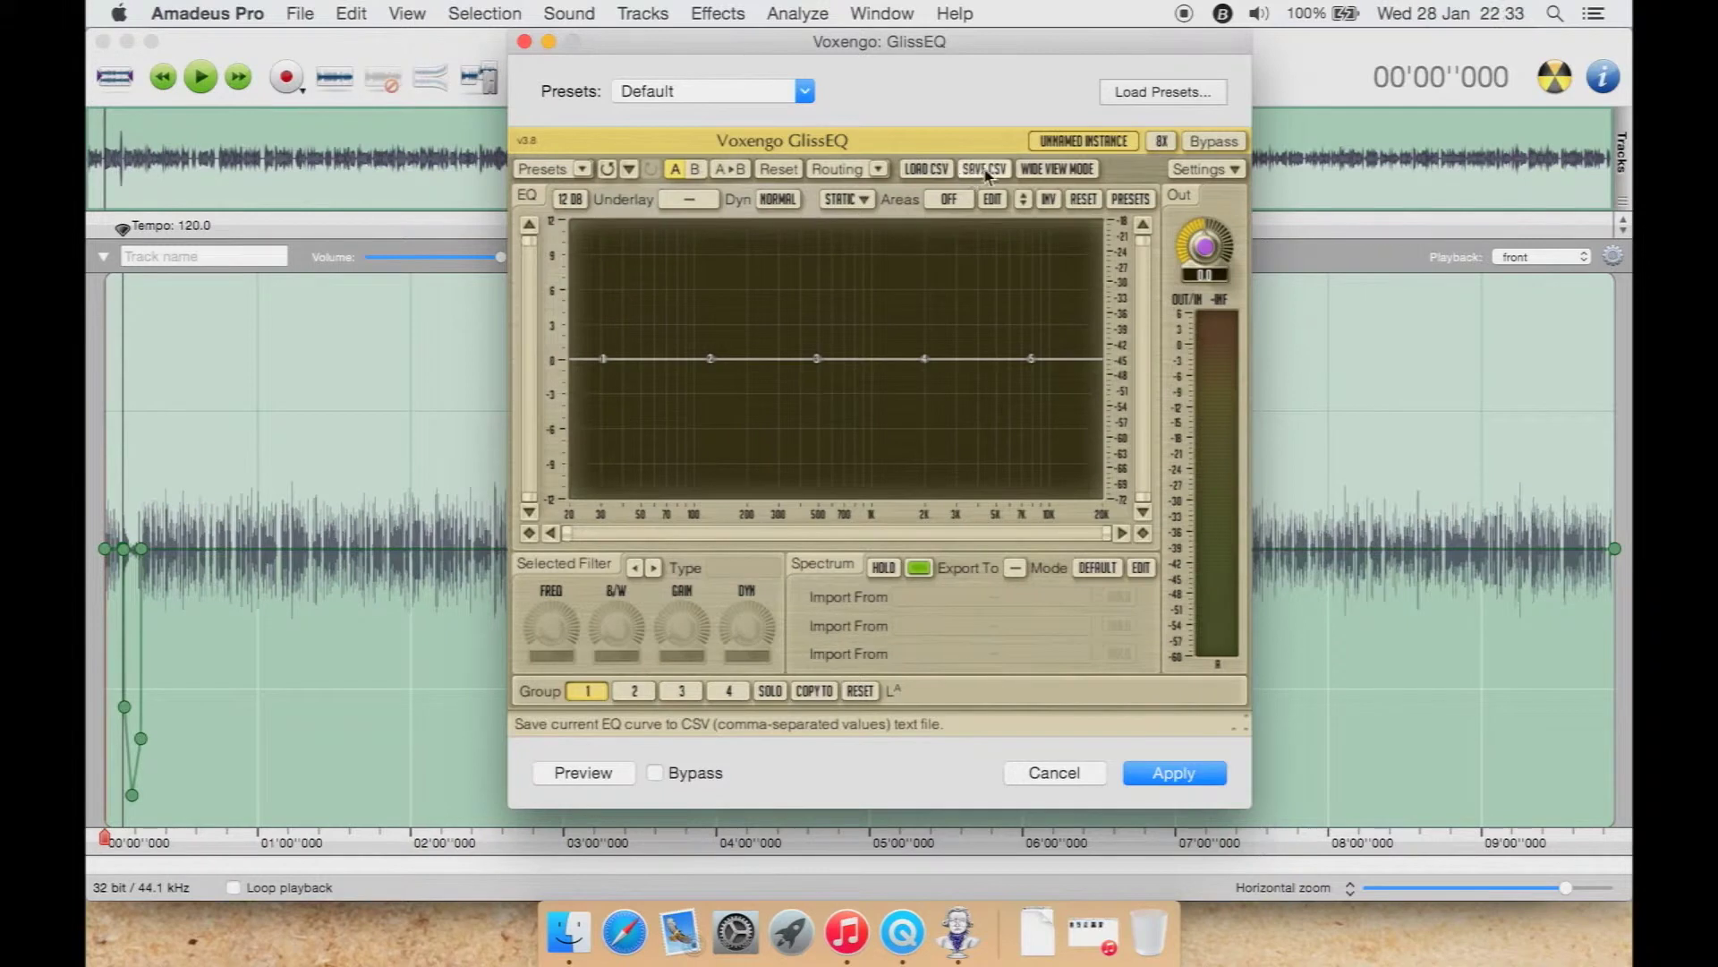
- Try the equalizer's wide view mode a few times and return to the standard layout
click(1057, 169)
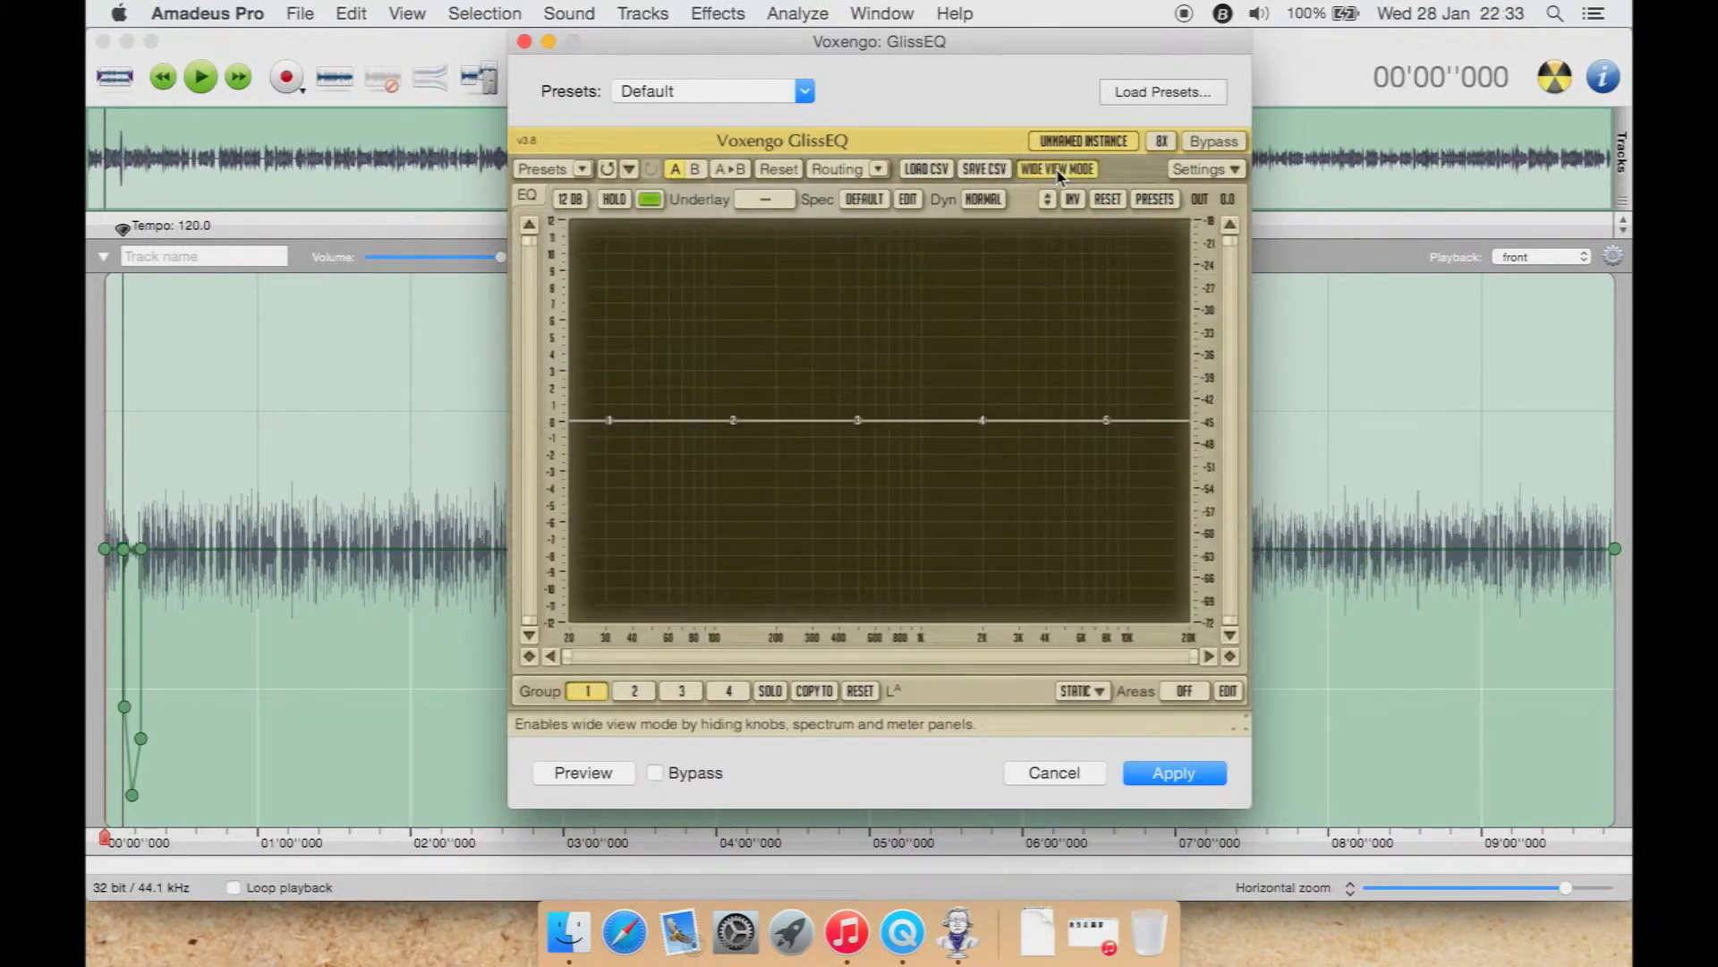
click(1057, 169)
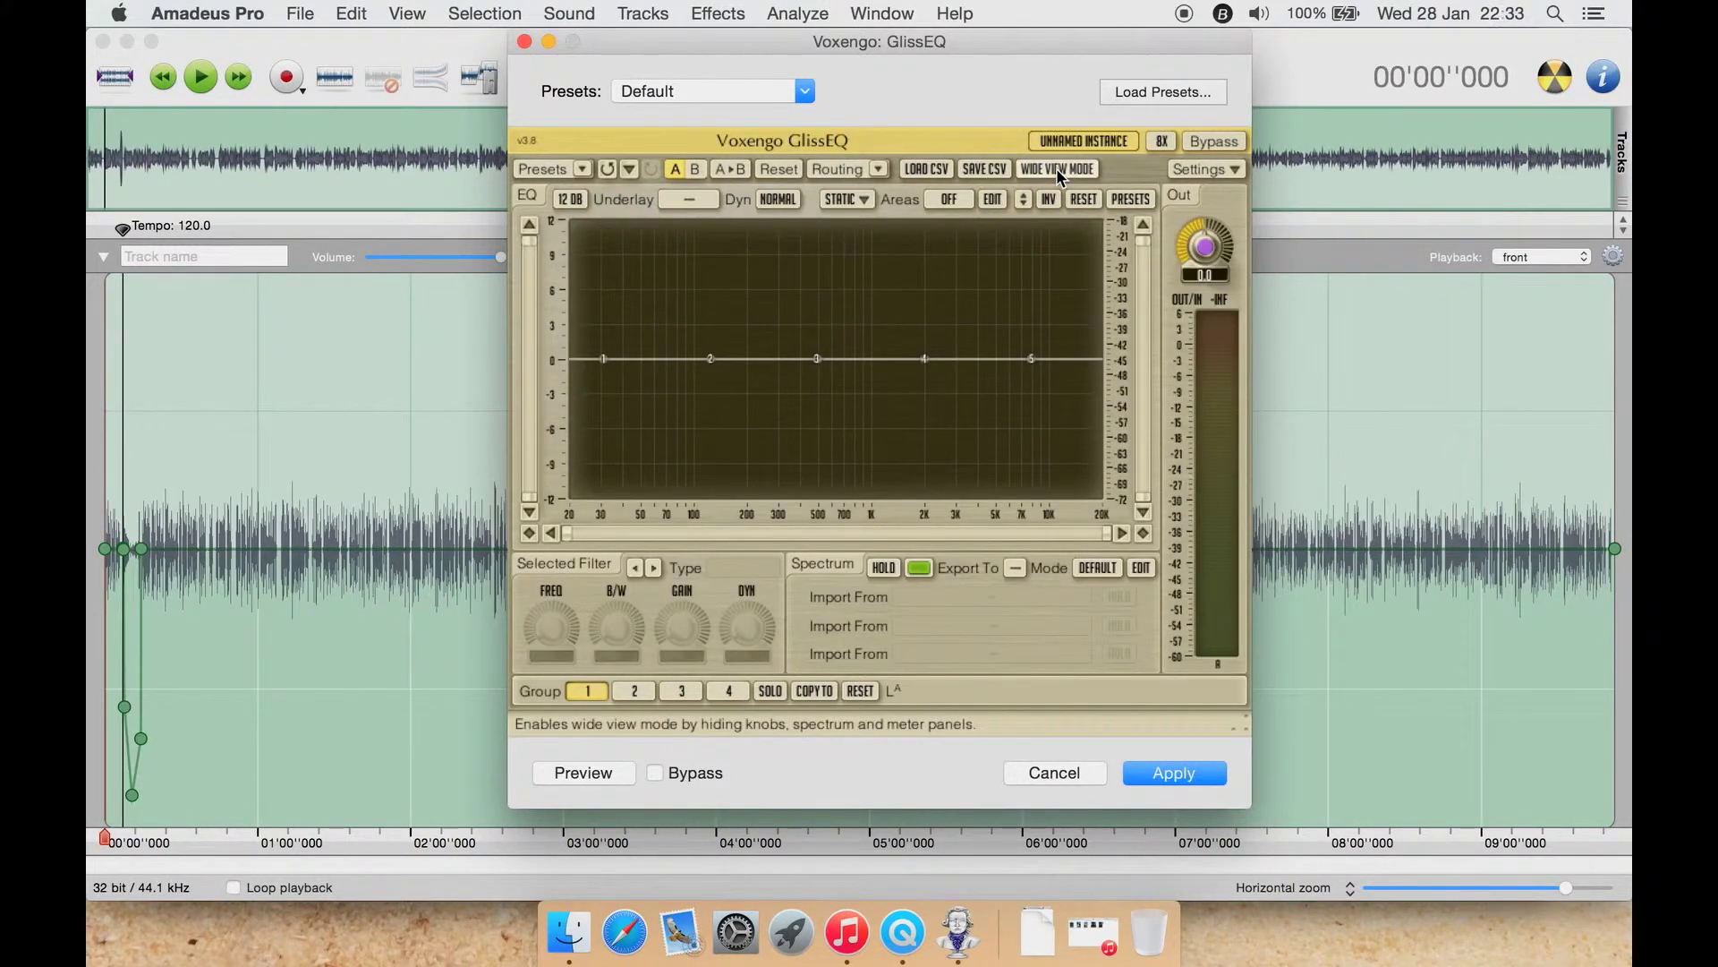
click(1056, 169)
click(1056, 170)
click(1056, 169)
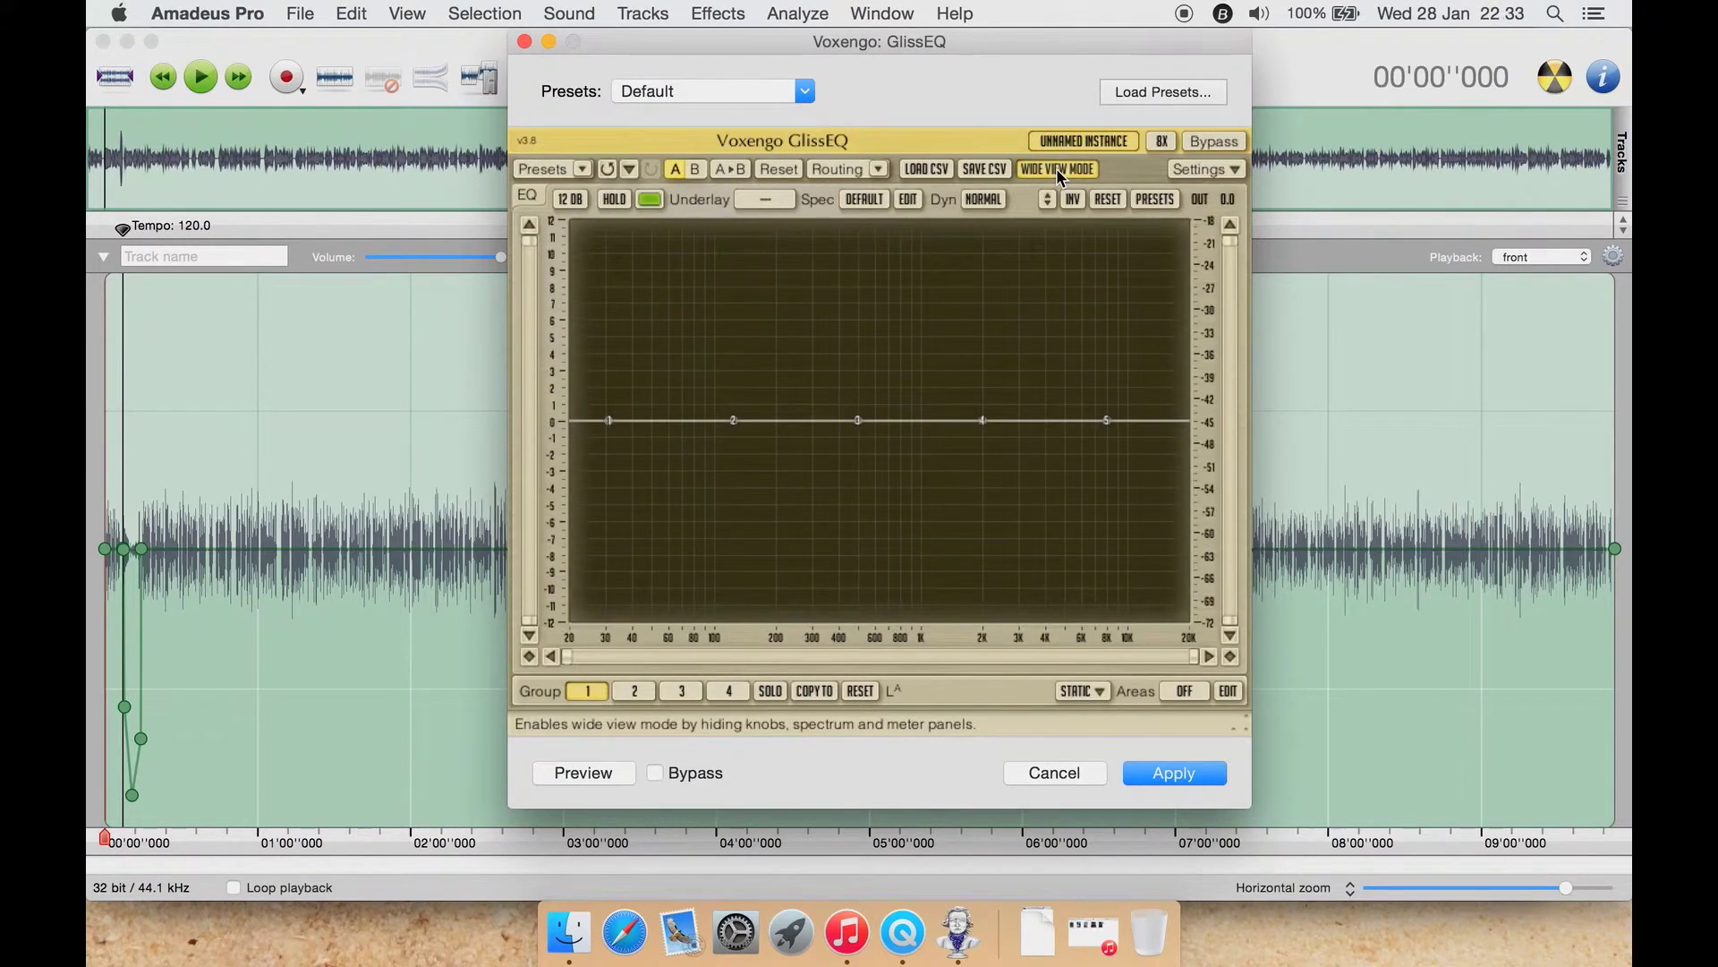
click(1056, 169)
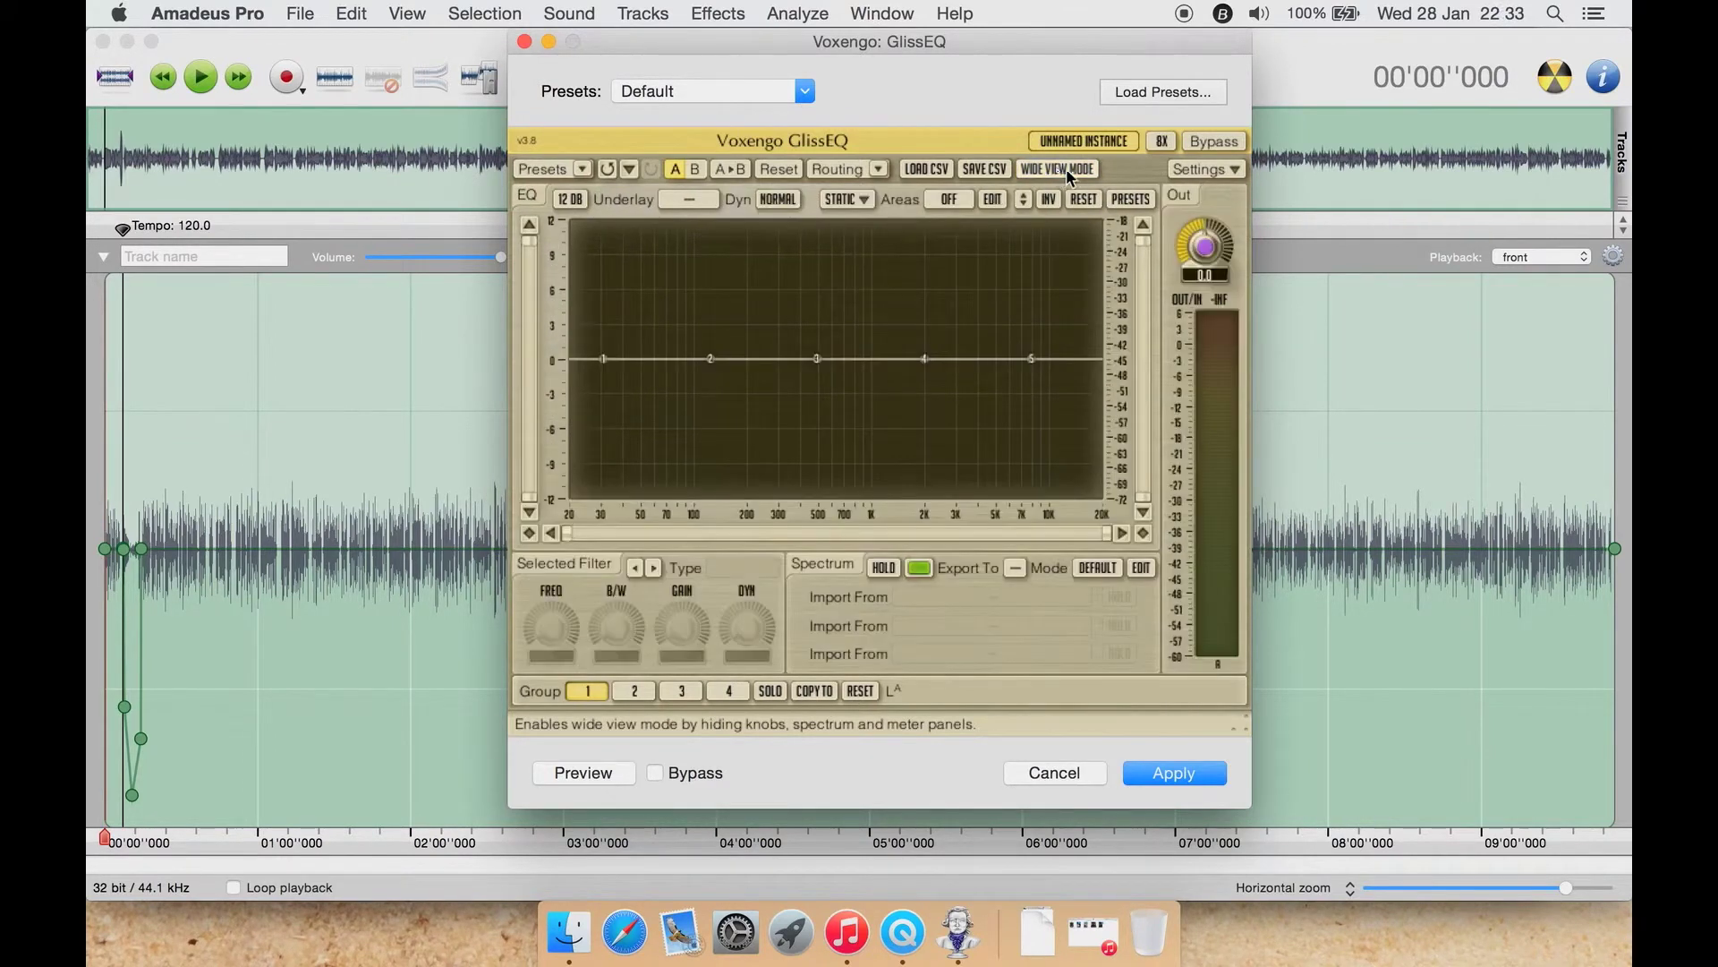
- Try the different color schemes in the plug-in settings, return to the cream-and-yellow one, and close the settings
click(1233, 170)
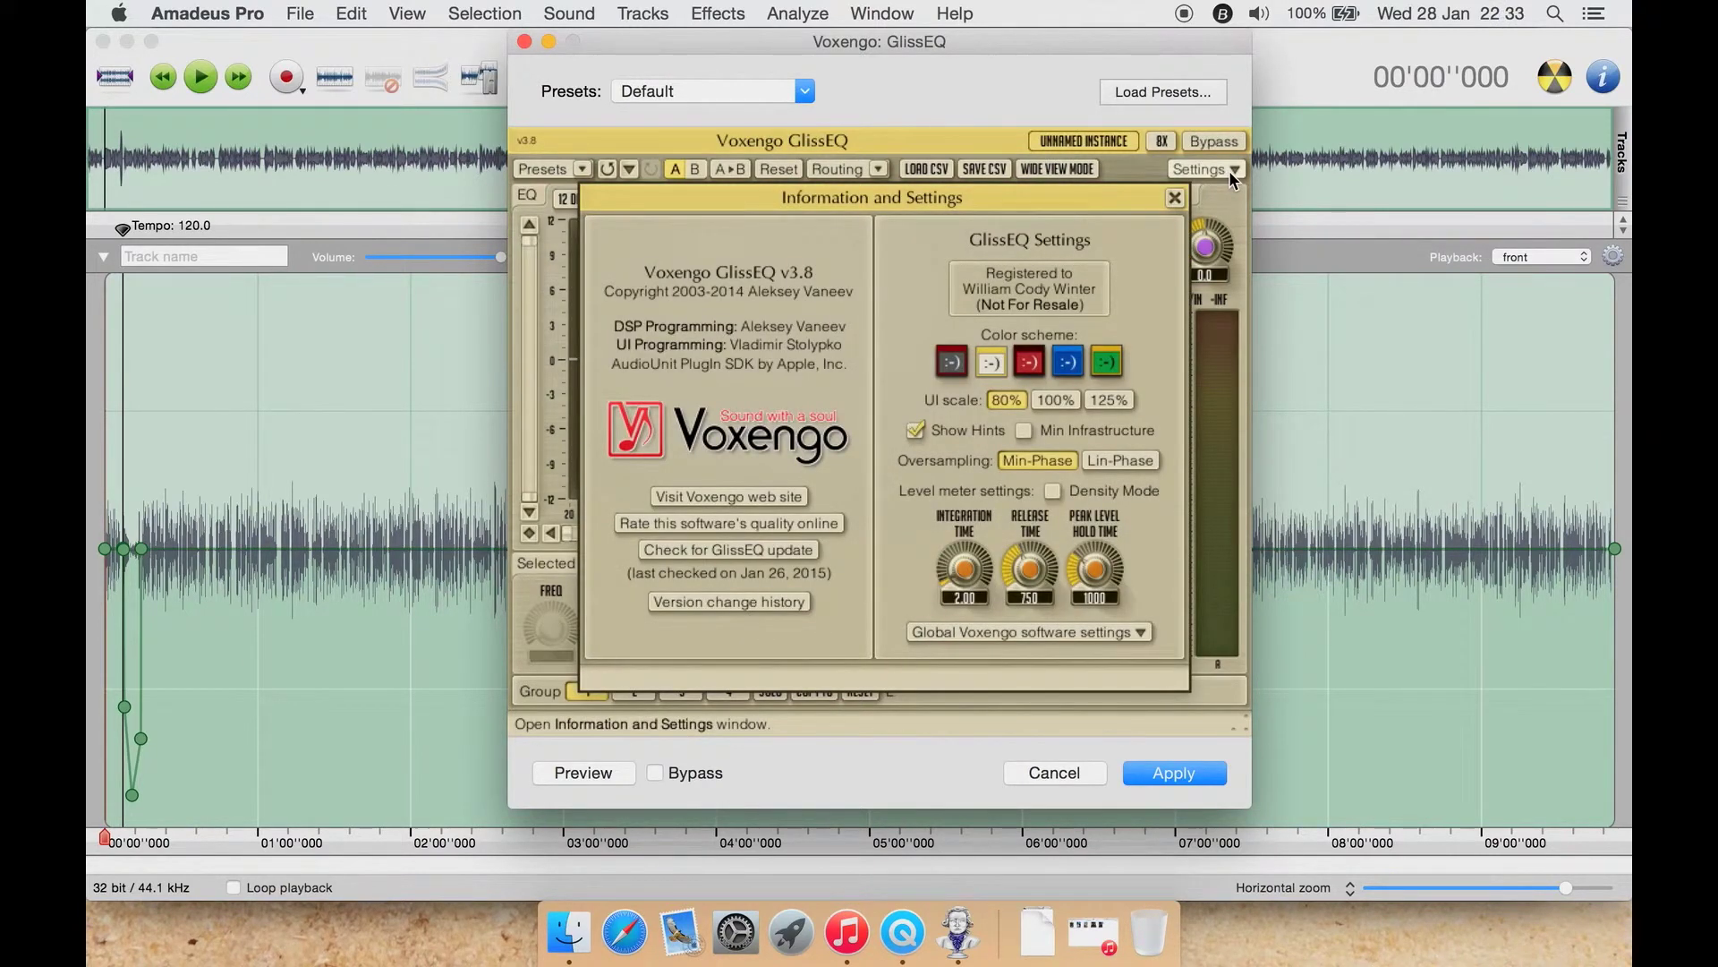
click(953, 361)
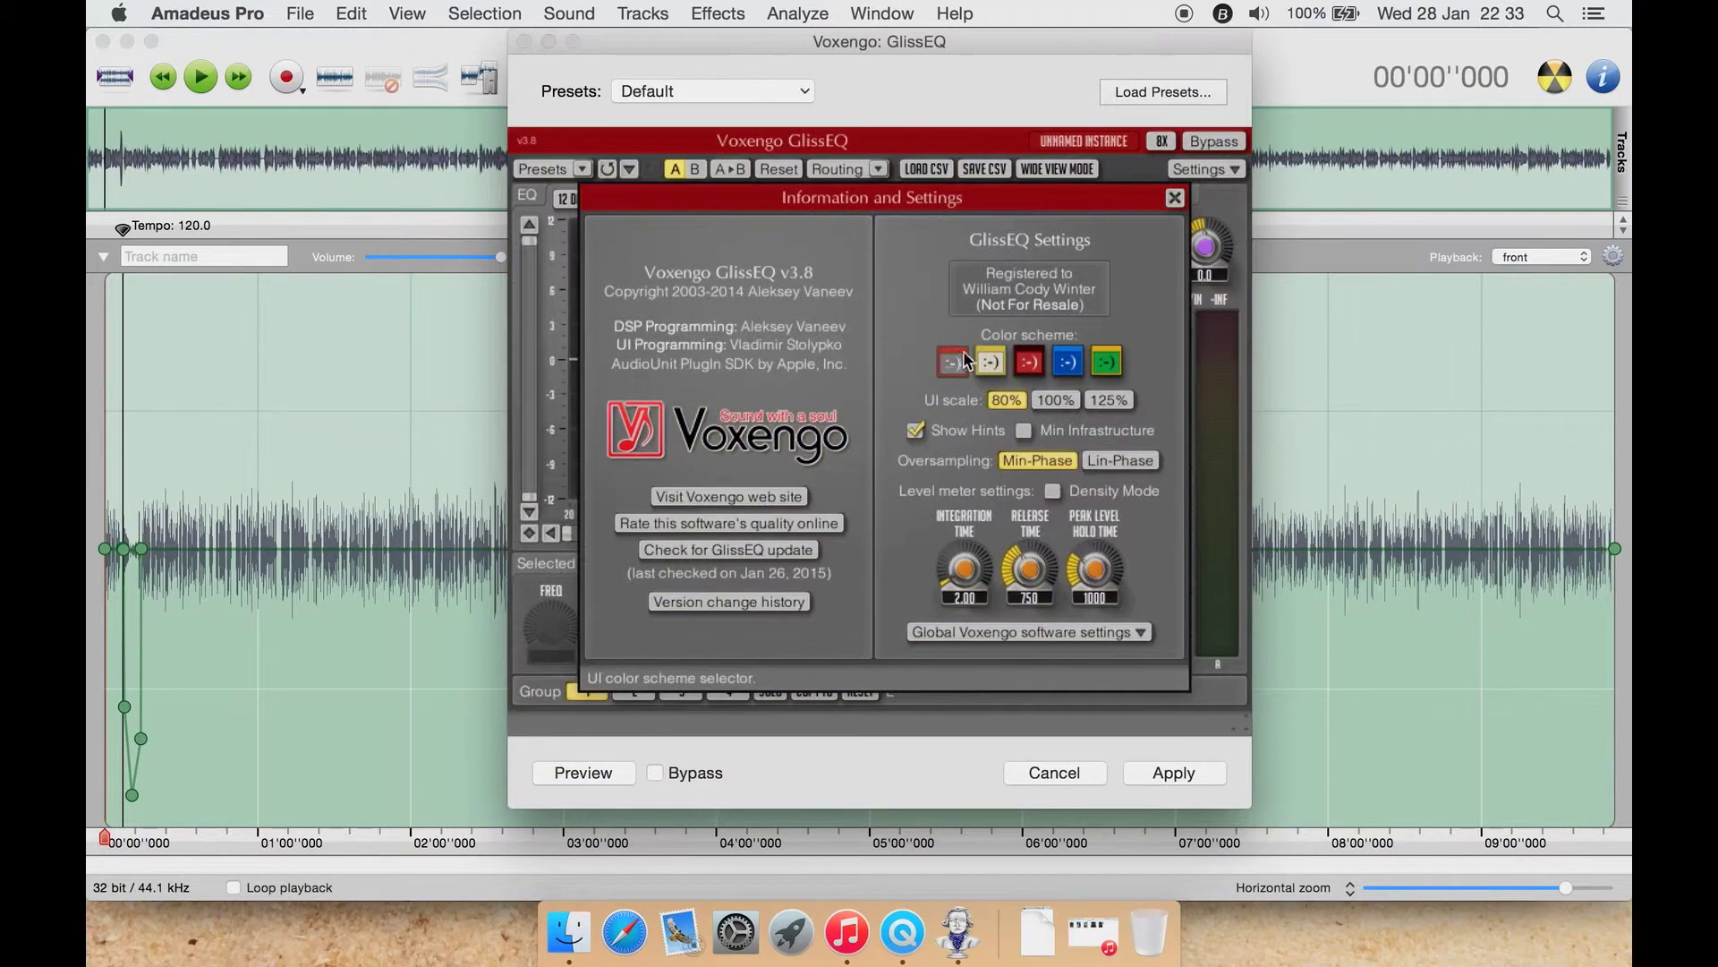
click(993, 365)
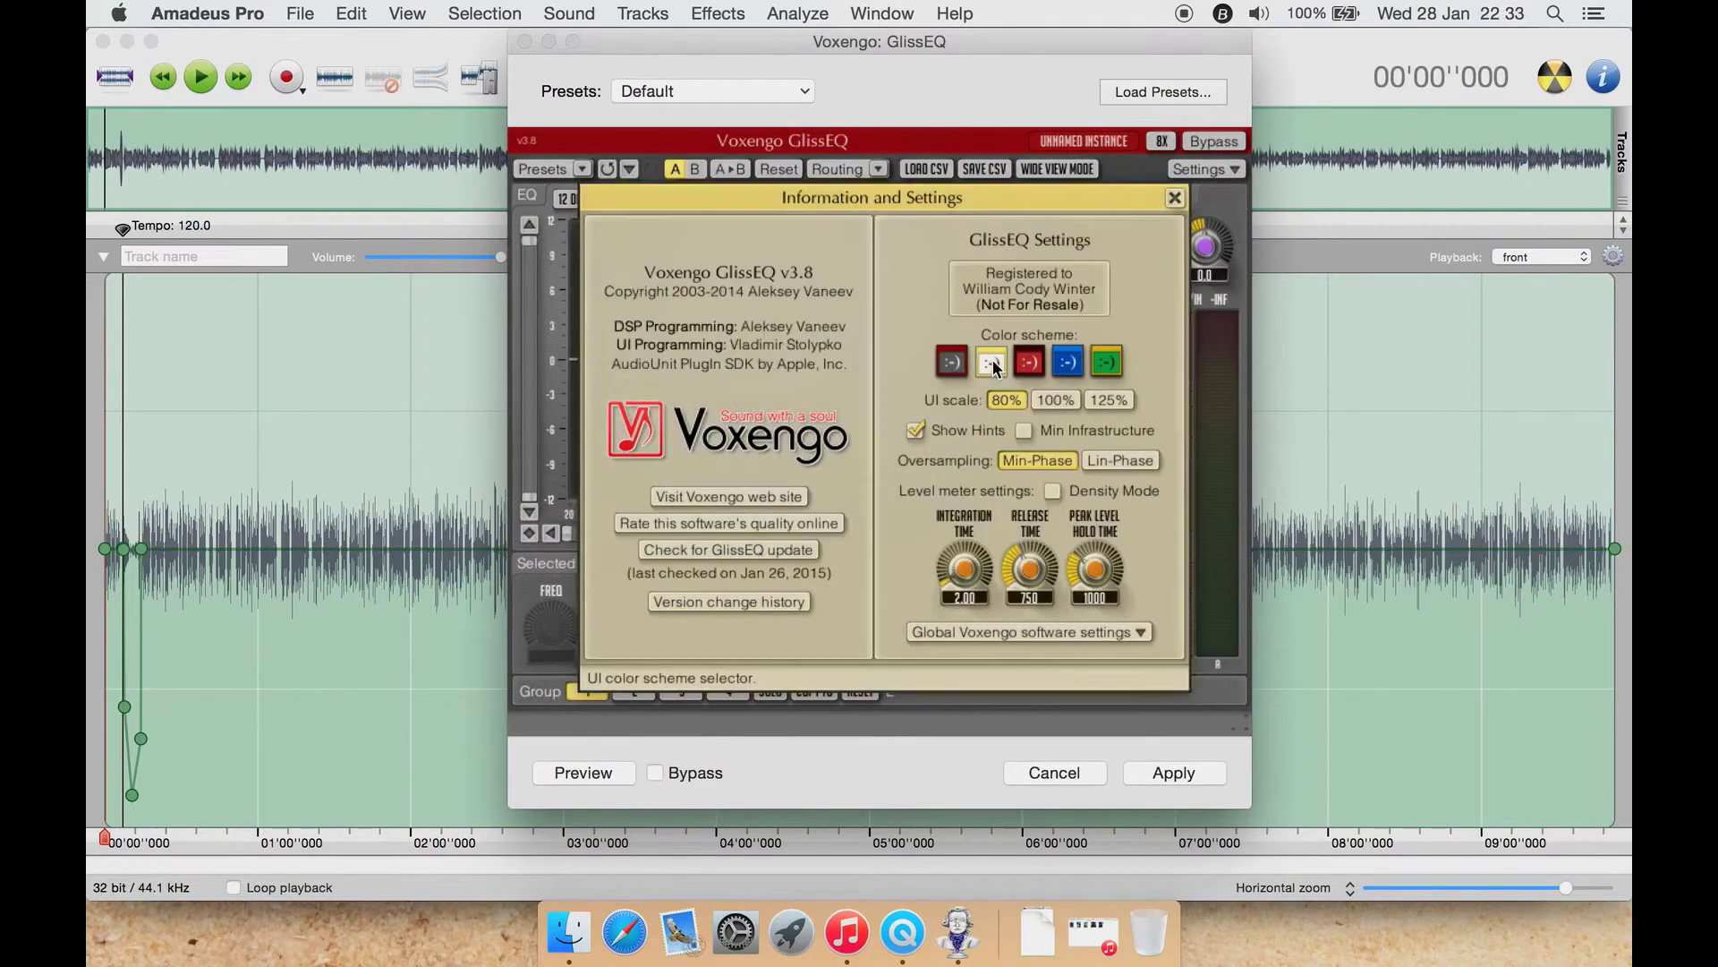
click(1031, 361)
click(1067, 361)
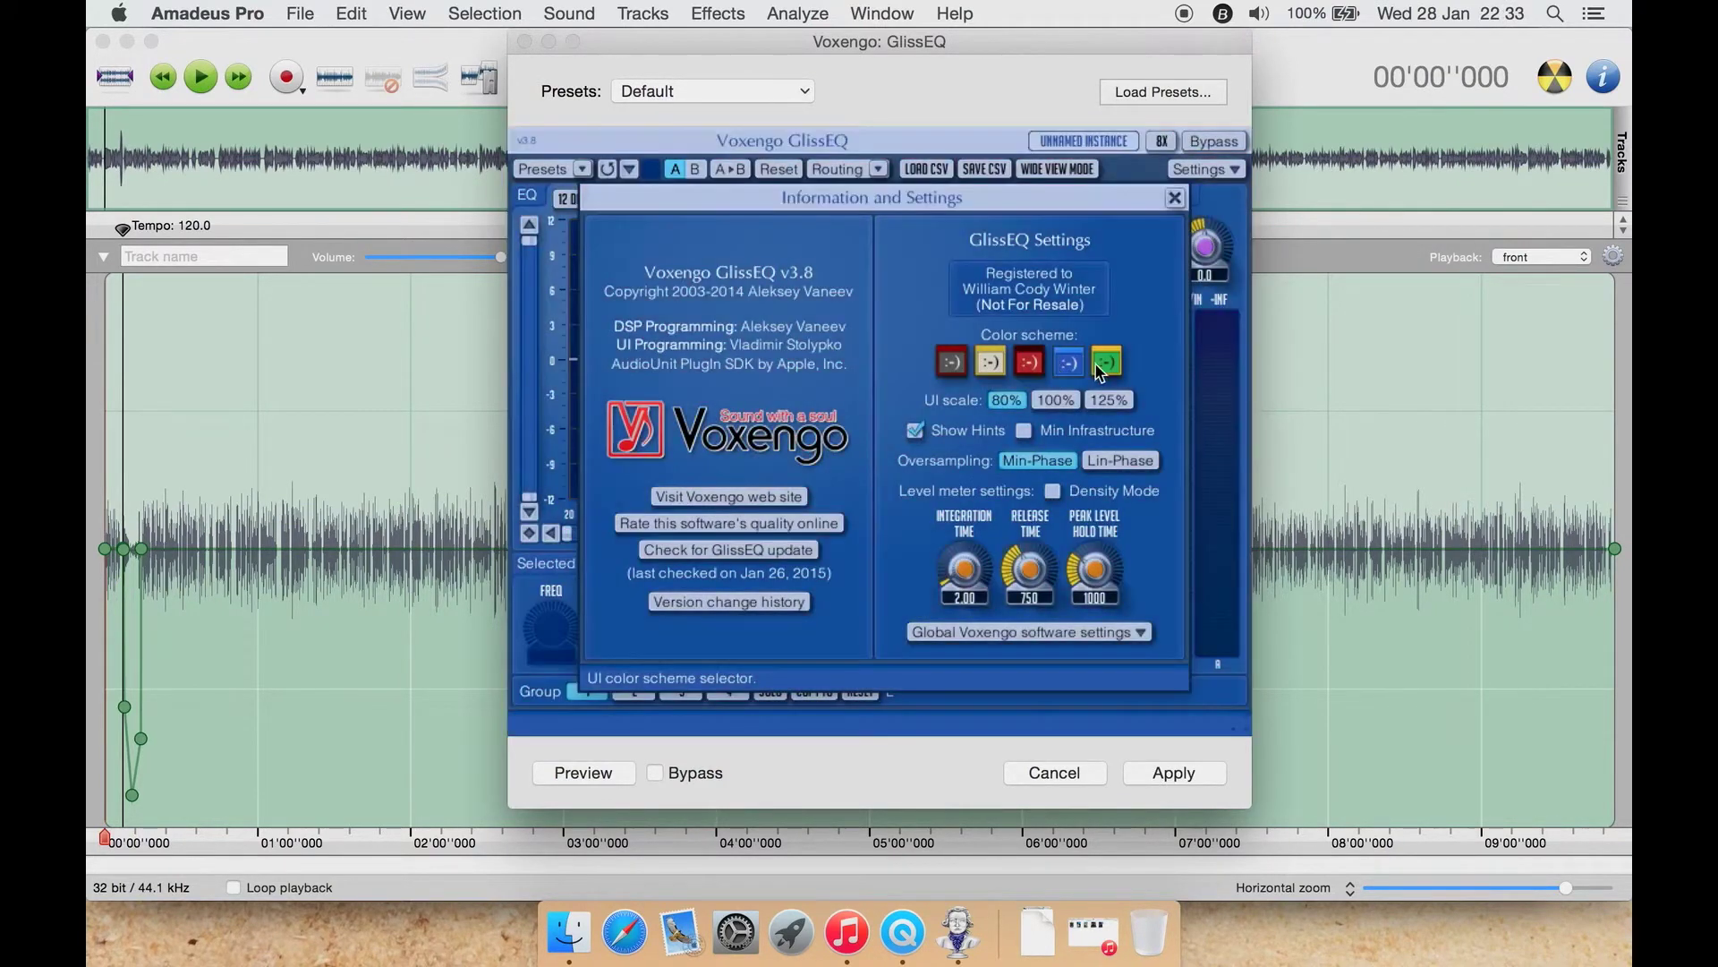
click(1101, 367)
click(995, 362)
click(952, 363)
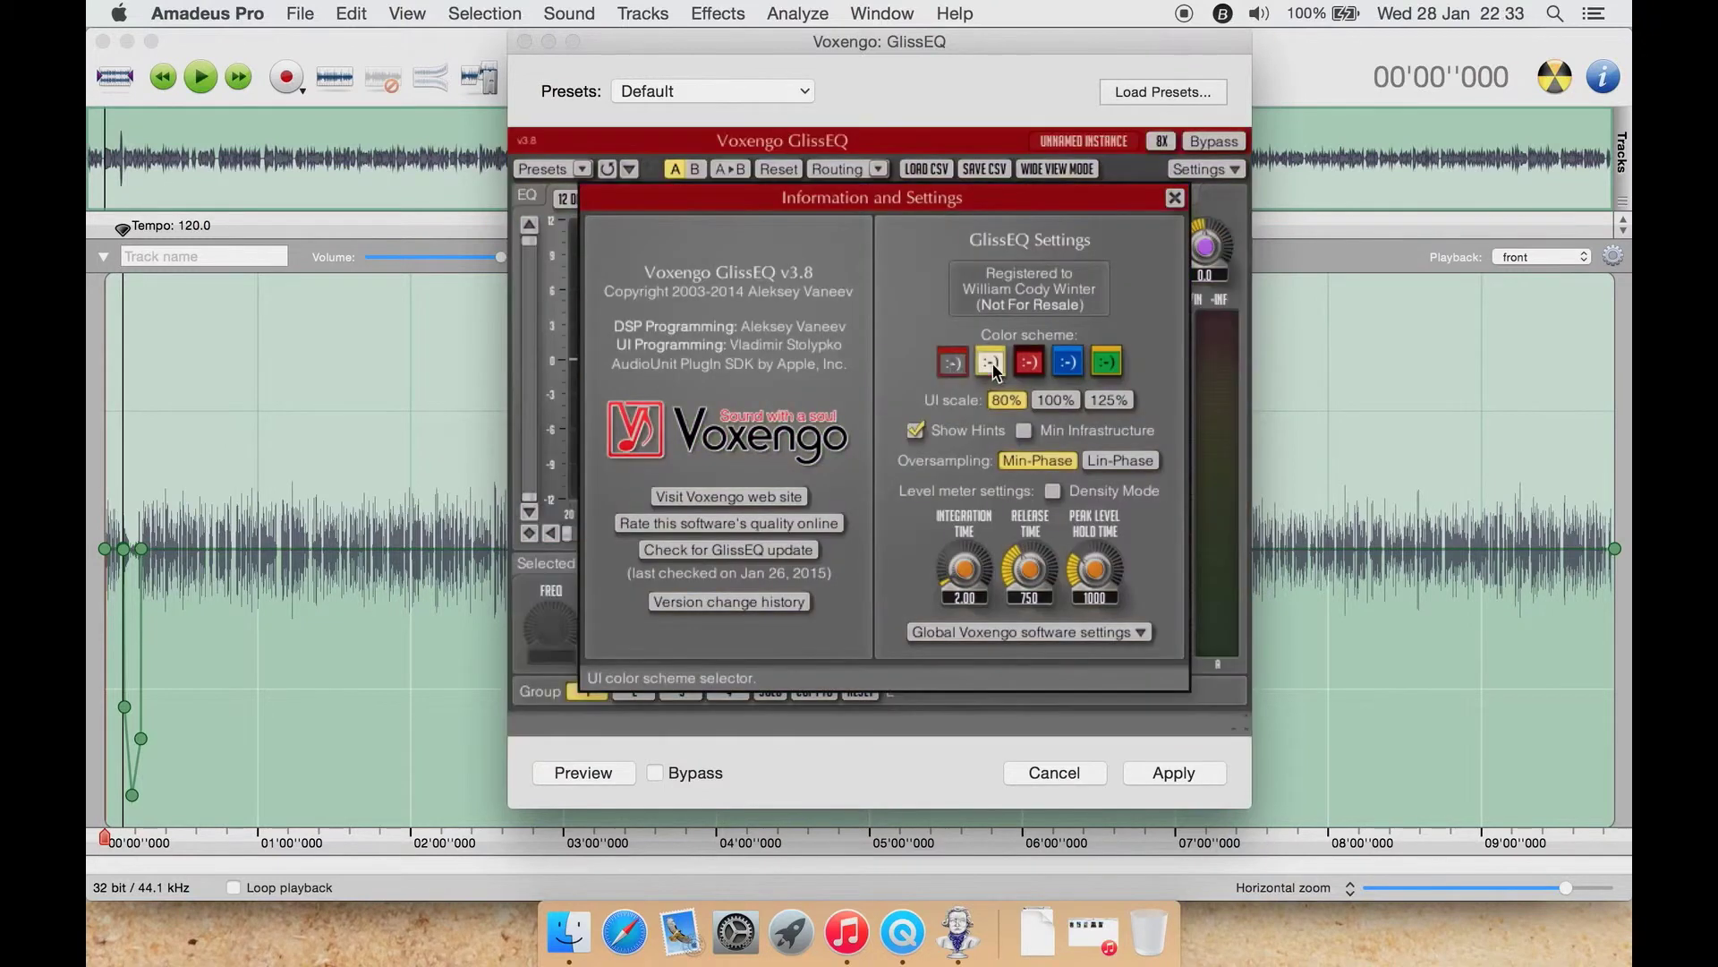
click(992, 363)
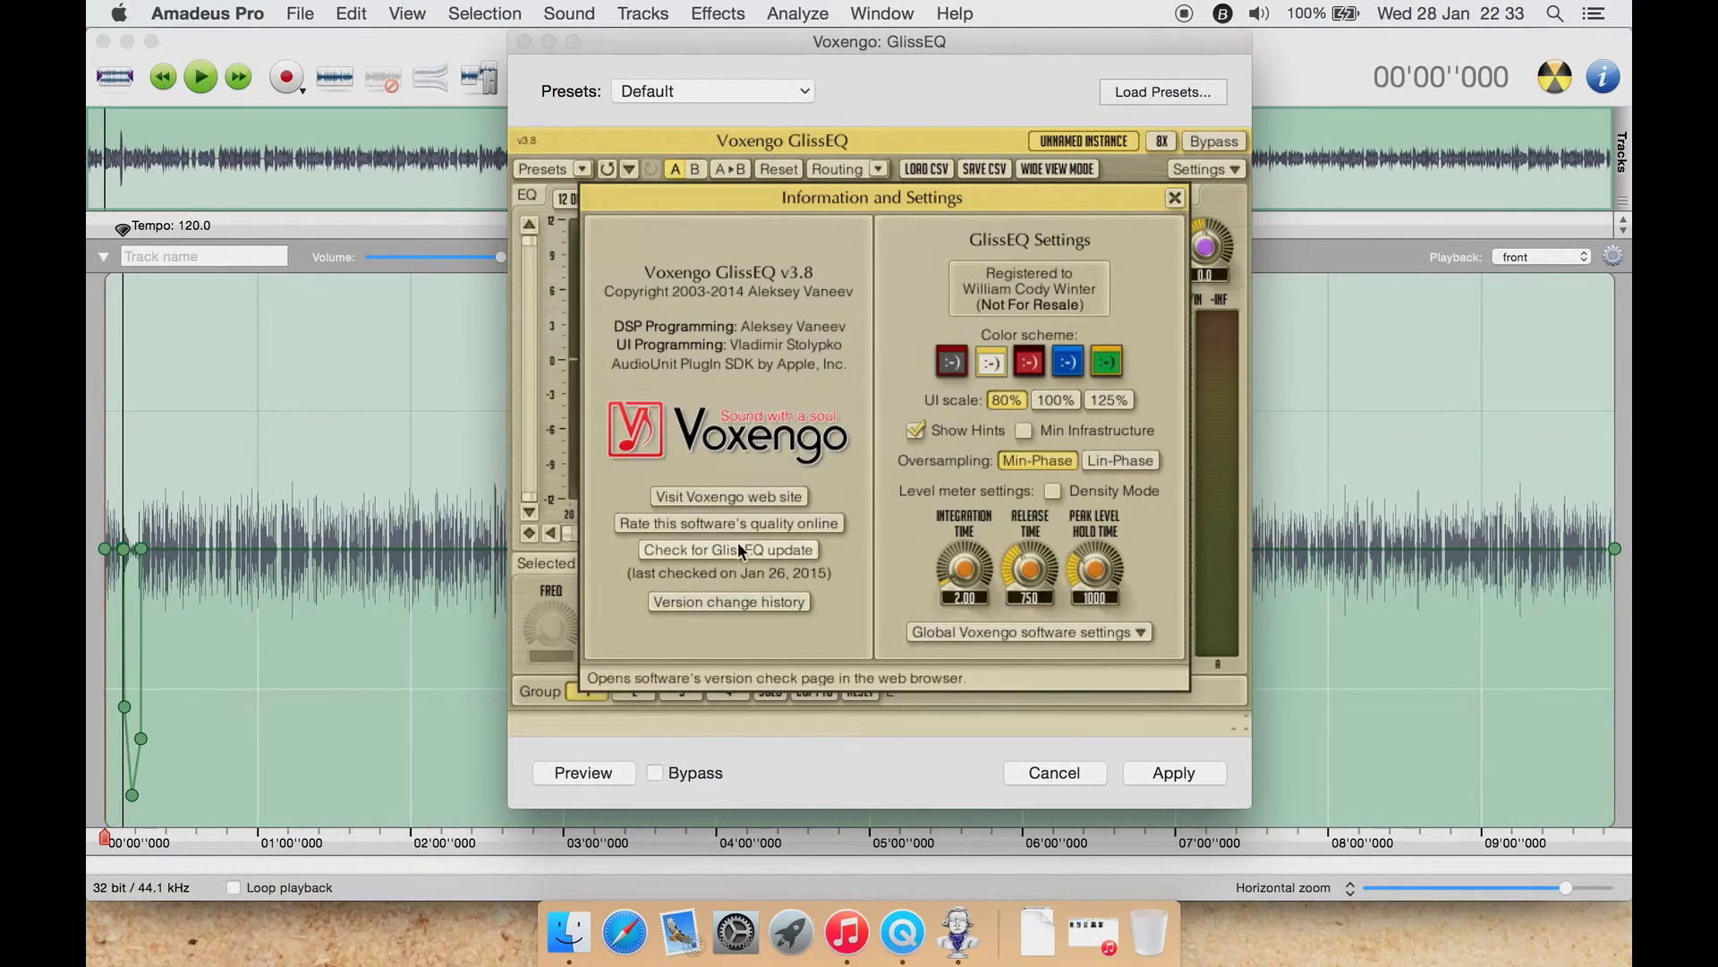
click(1174, 199)
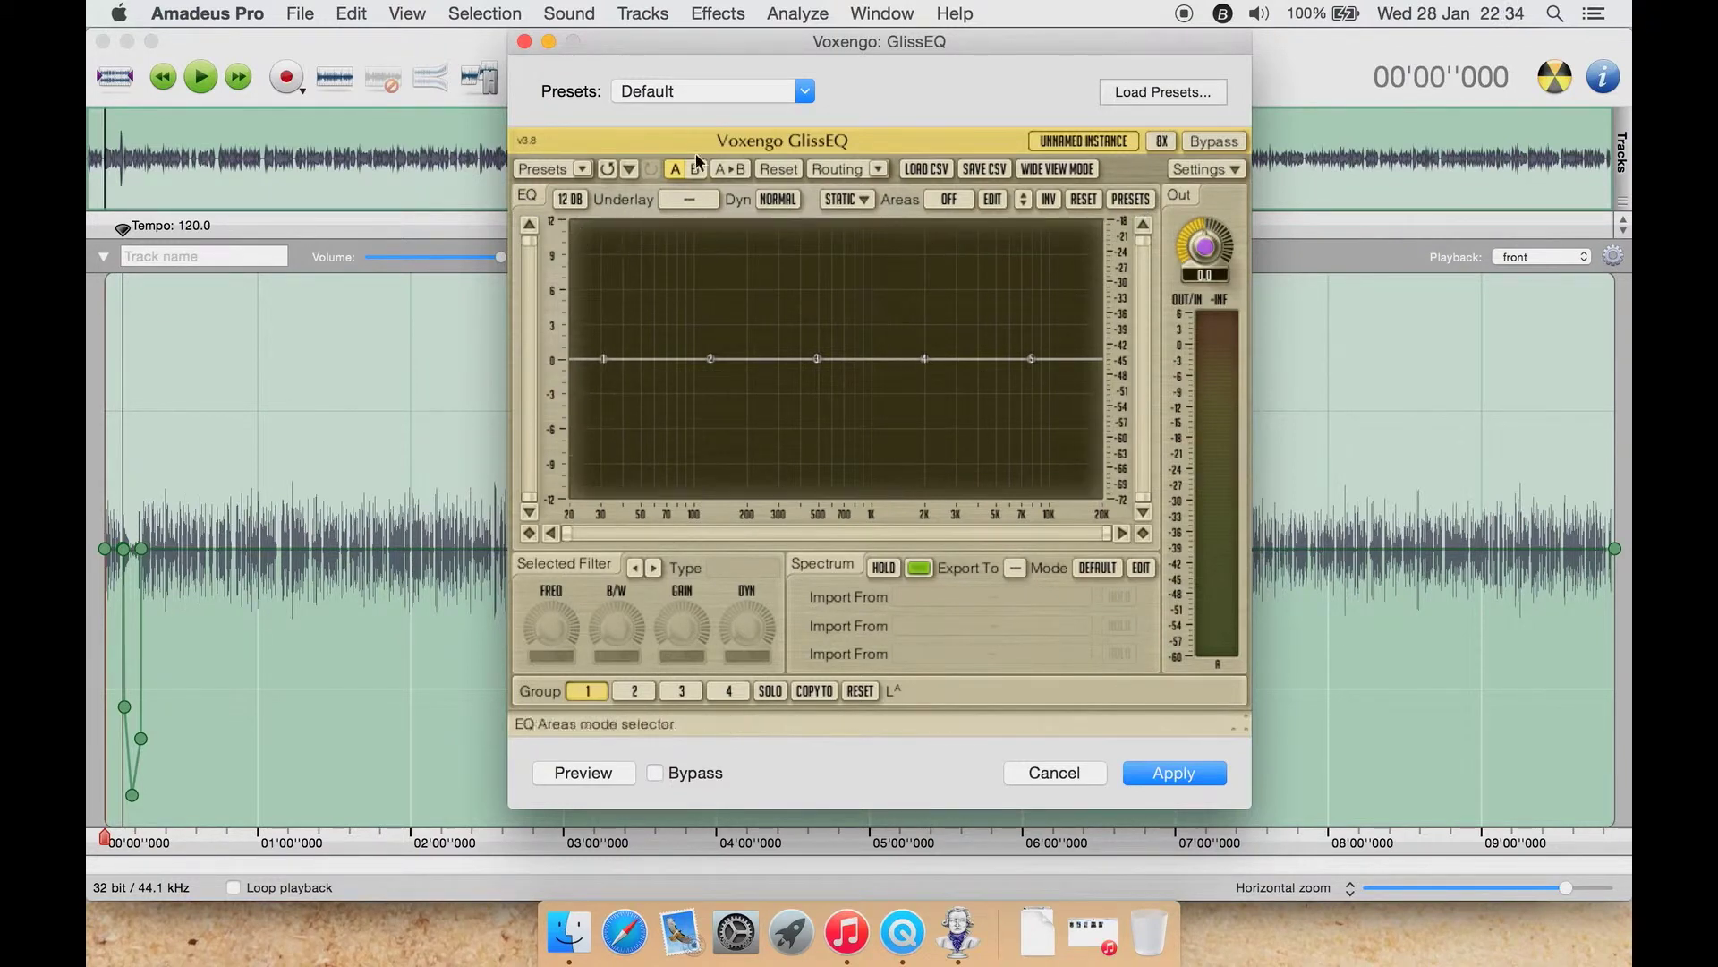
- Review the visible gain range choices and the underlay group choices, keeping 12 dB and no underlay
click(582, 198)
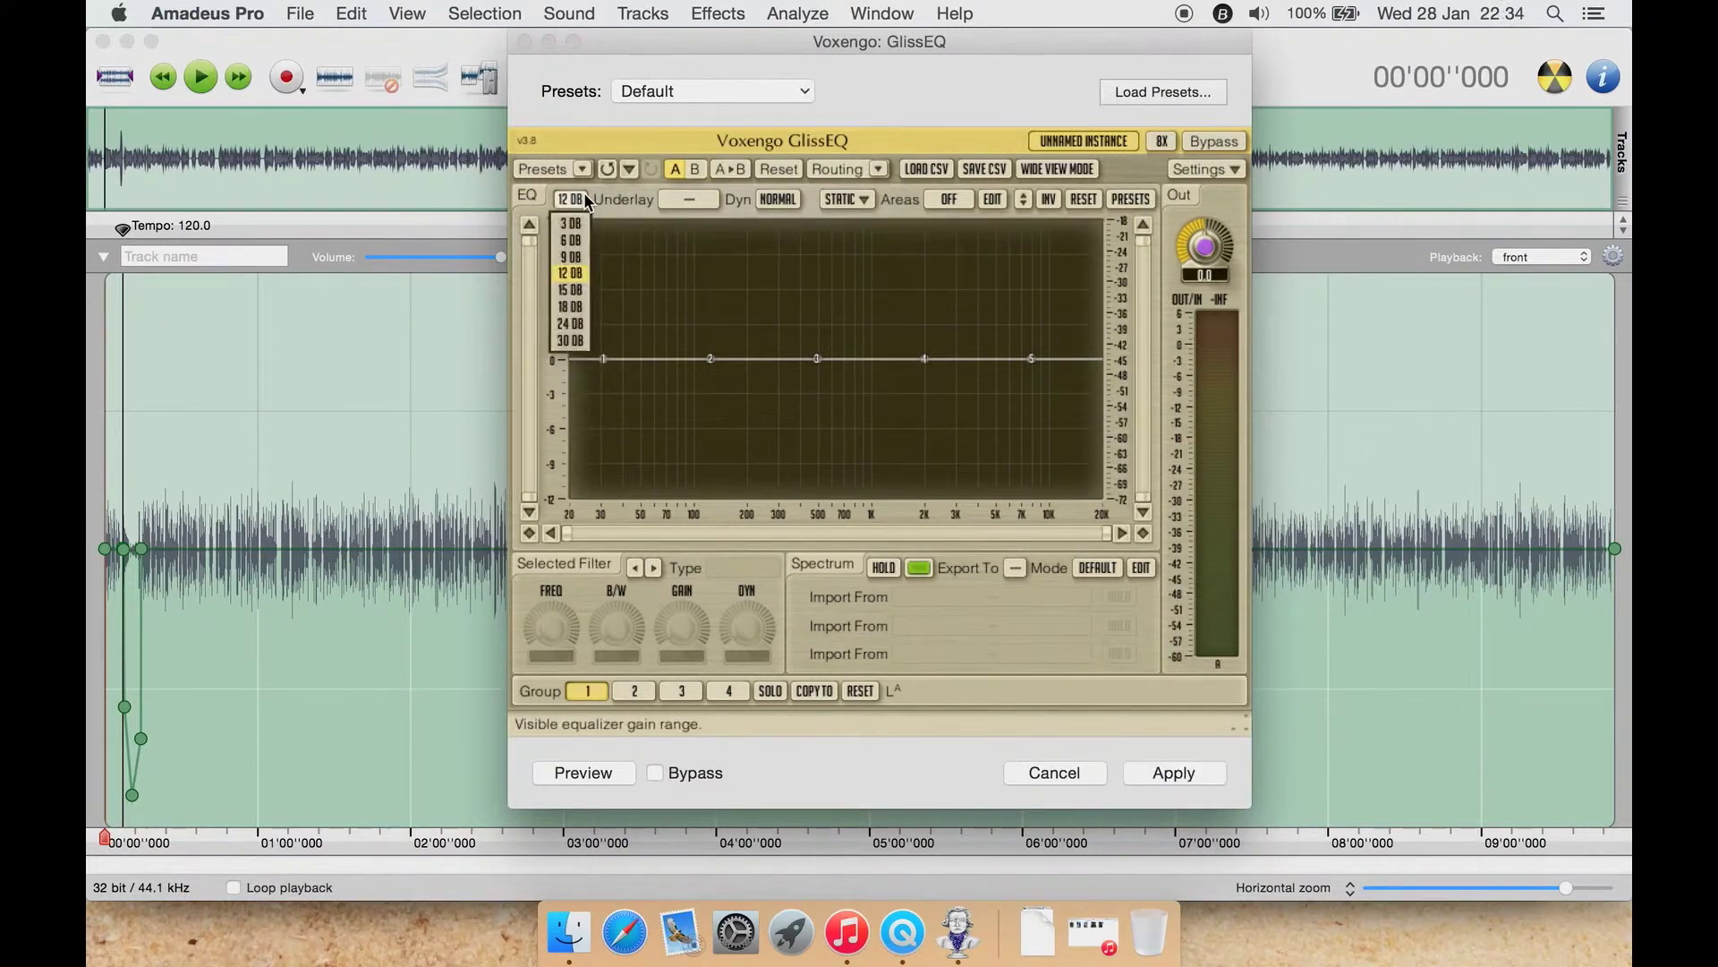
click(584, 193)
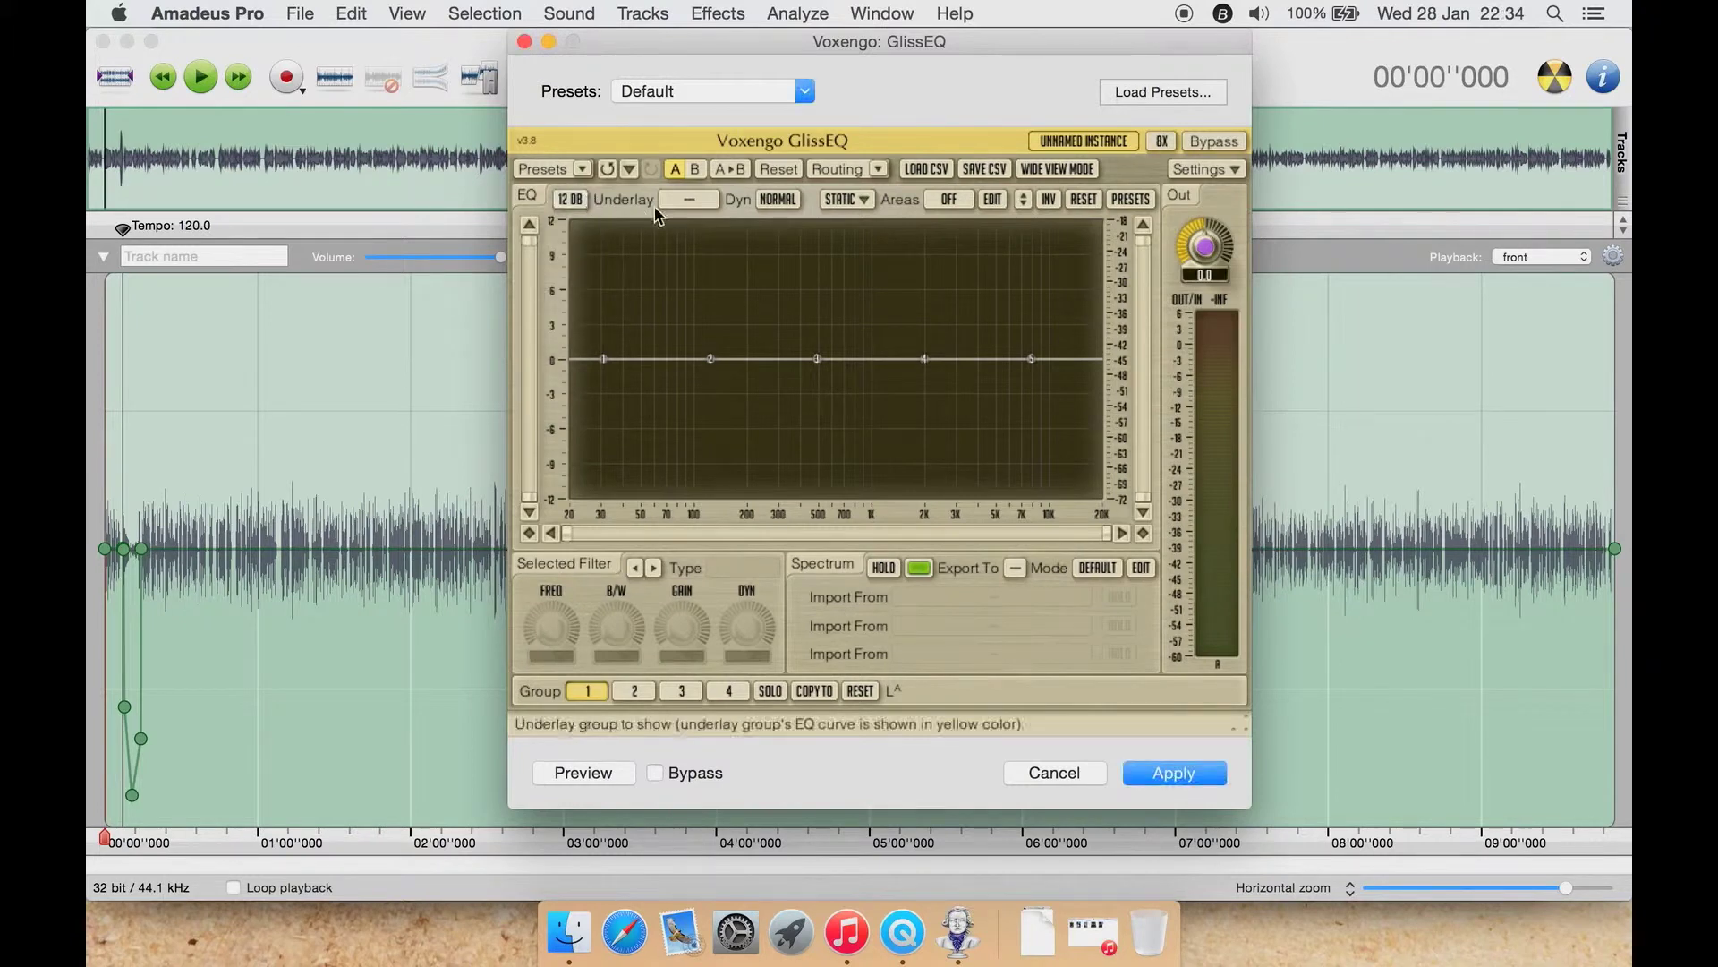
click(698, 212)
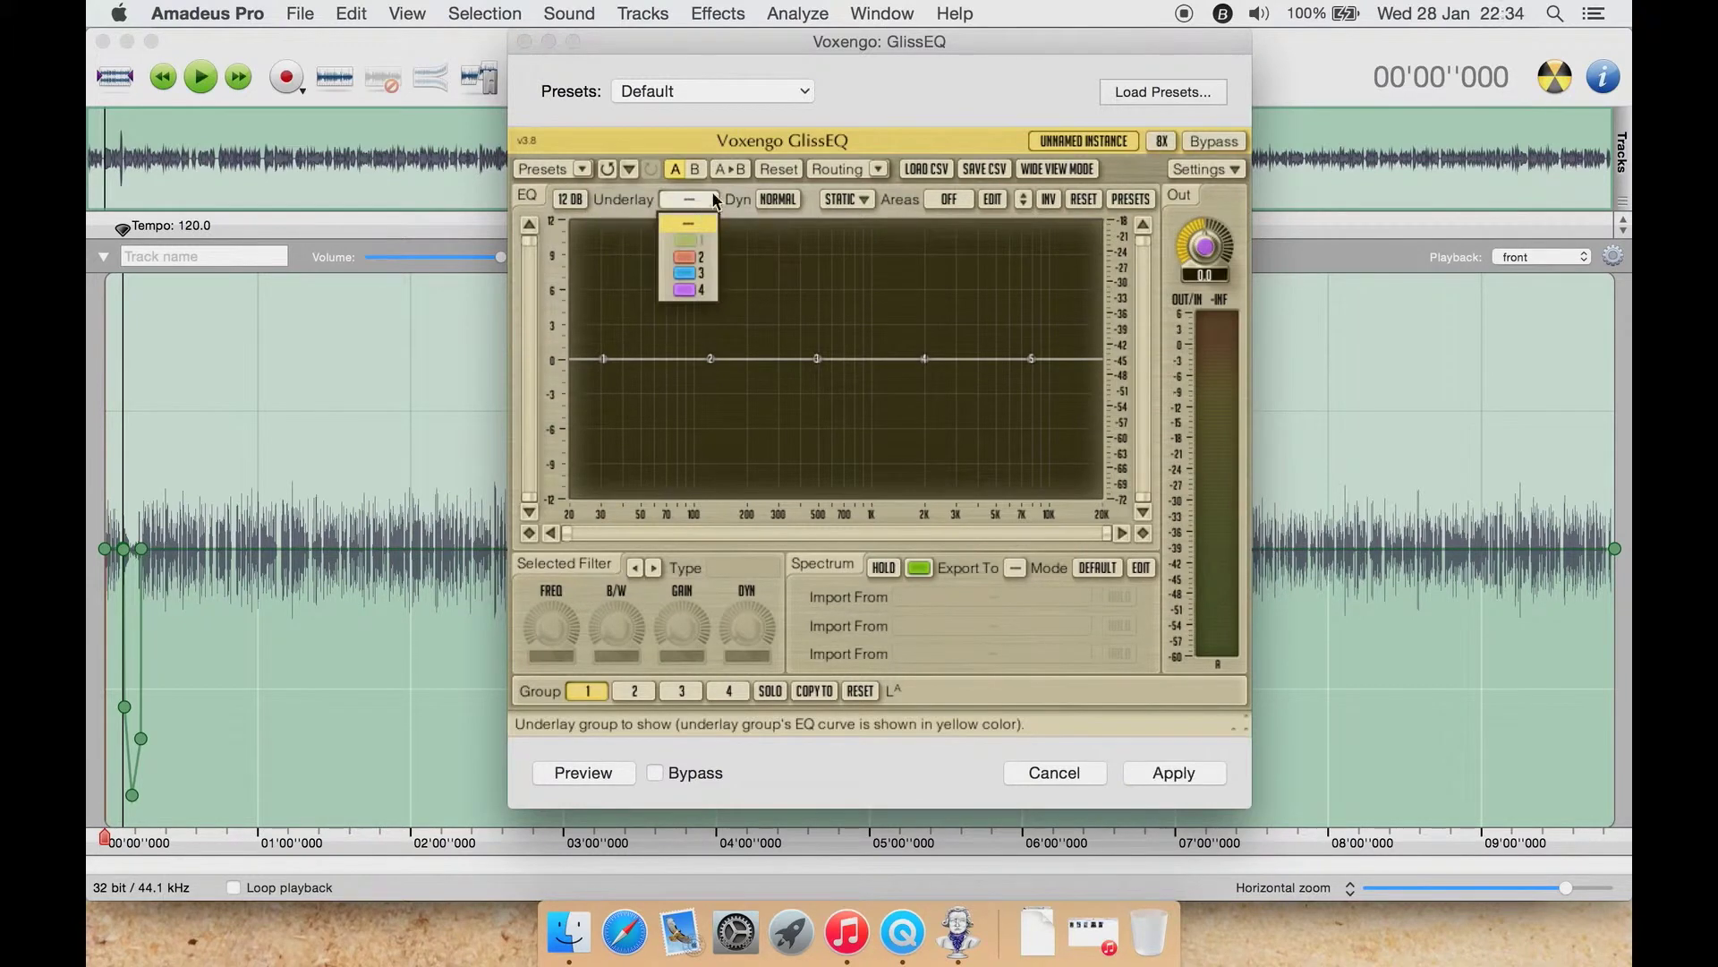
click(686, 231)
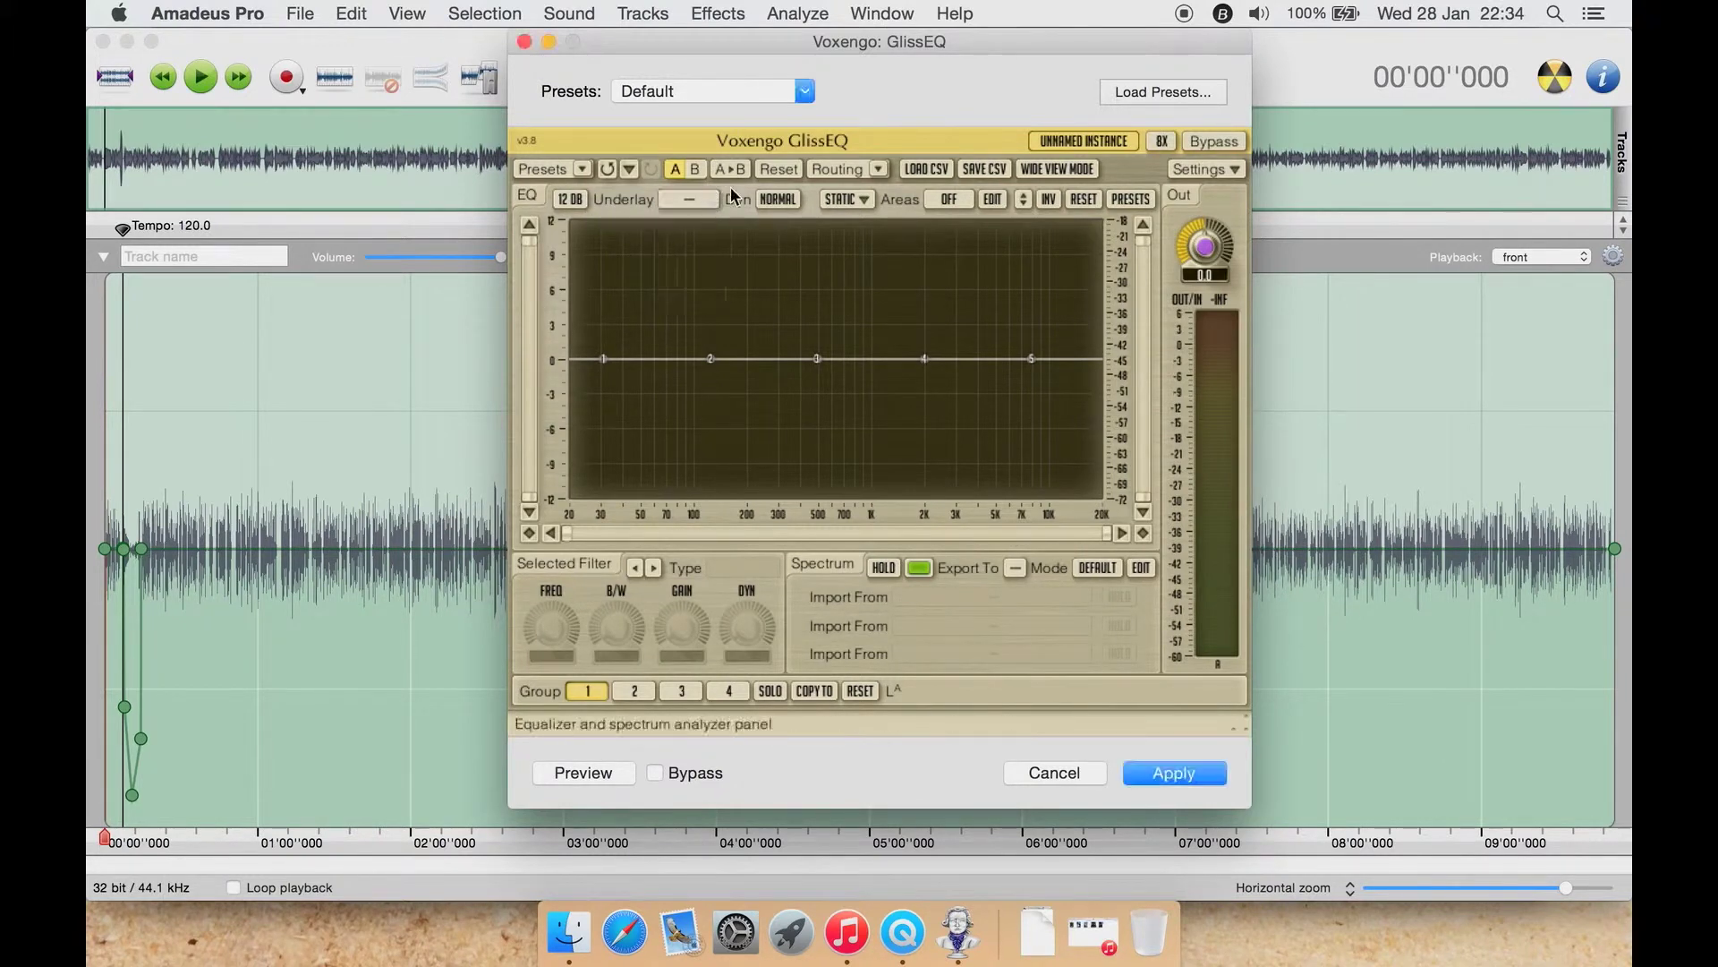
- Review the dynamics modes, keeping Normal, and examine the Static Spectrums Editor before closing it
click(787, 202)
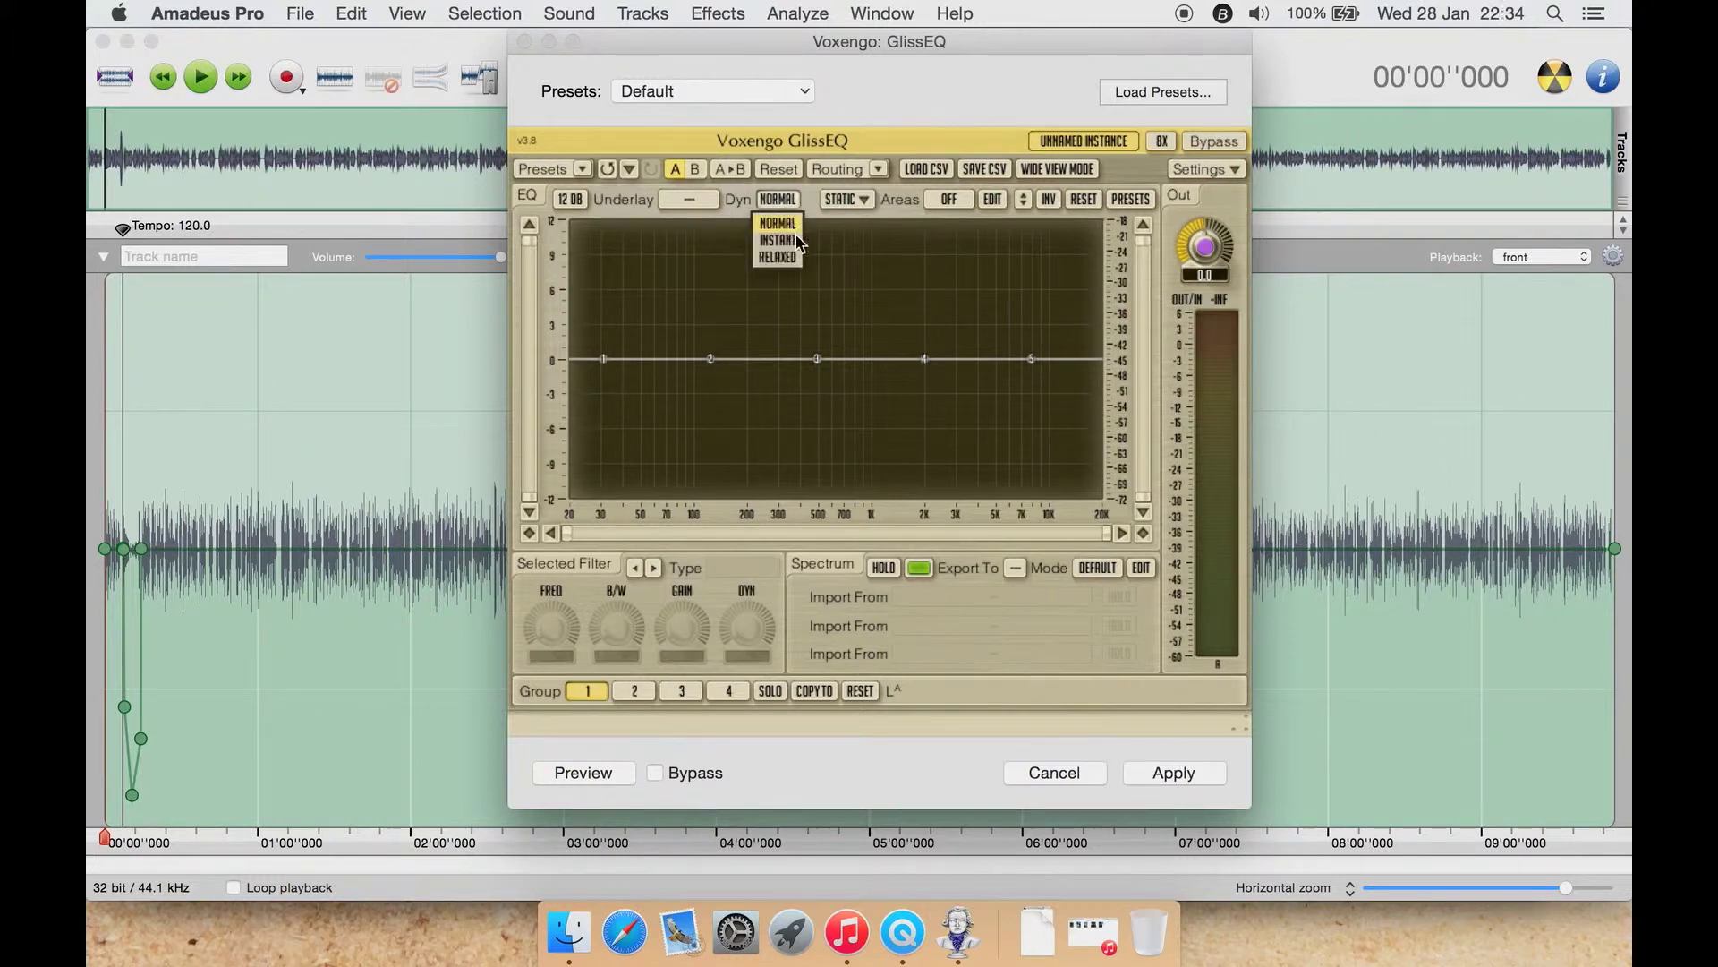
click(799, 225)
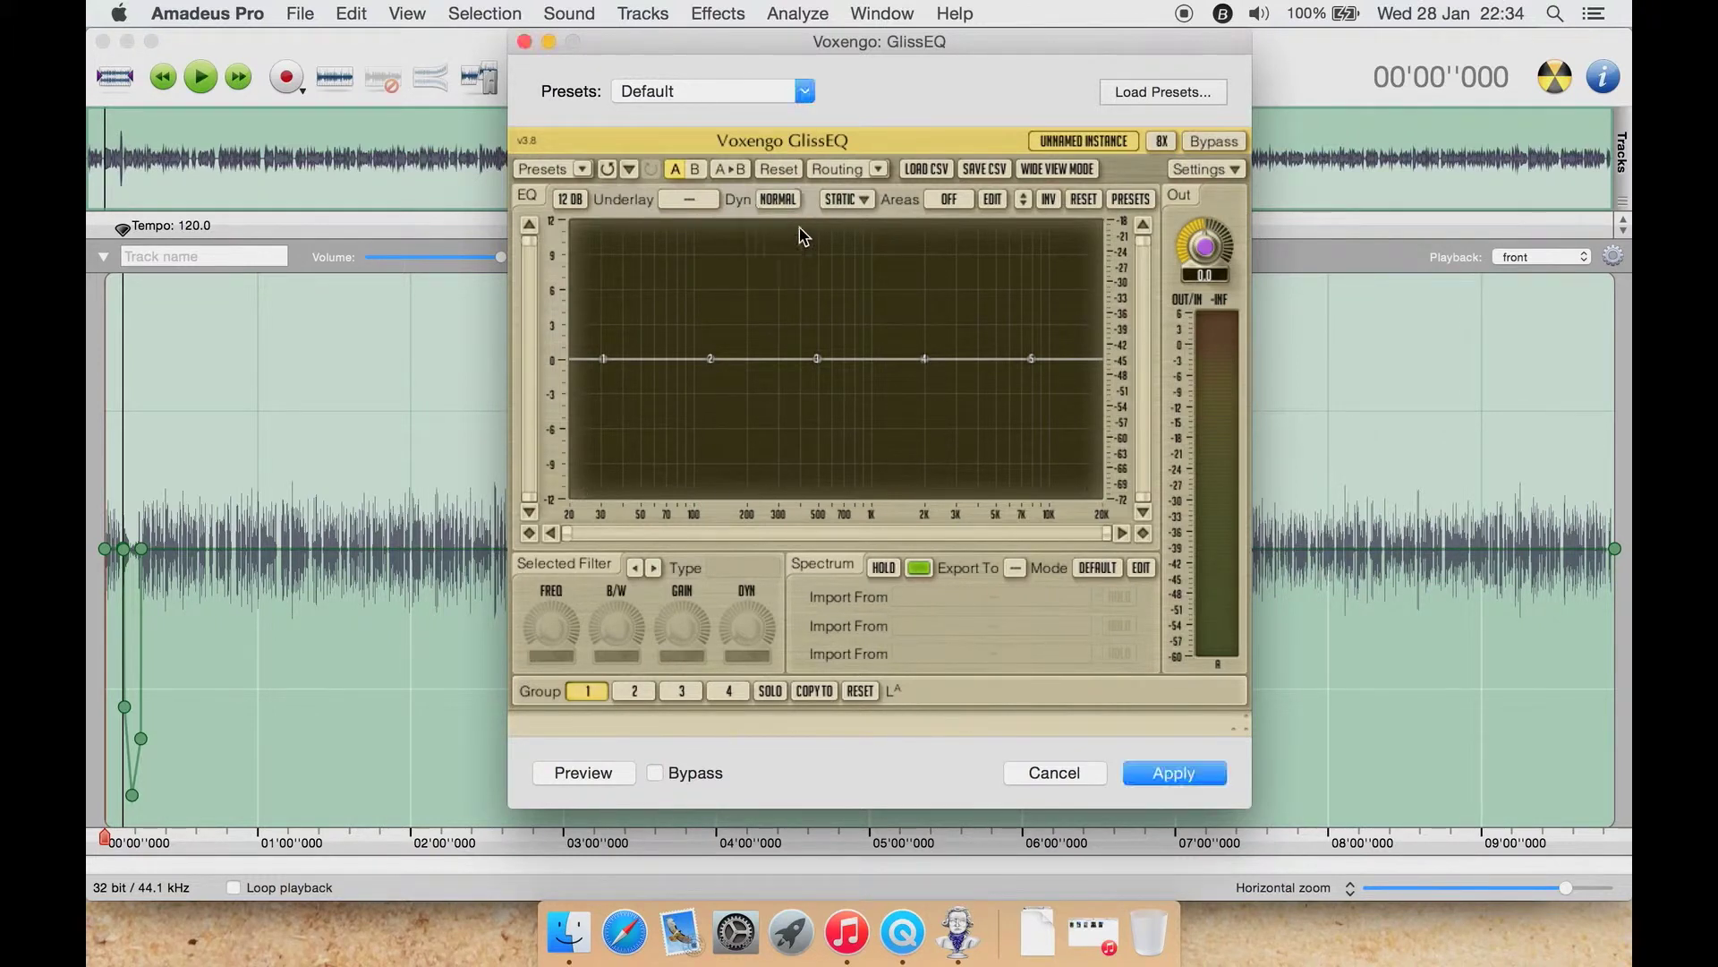
click(868, 198)
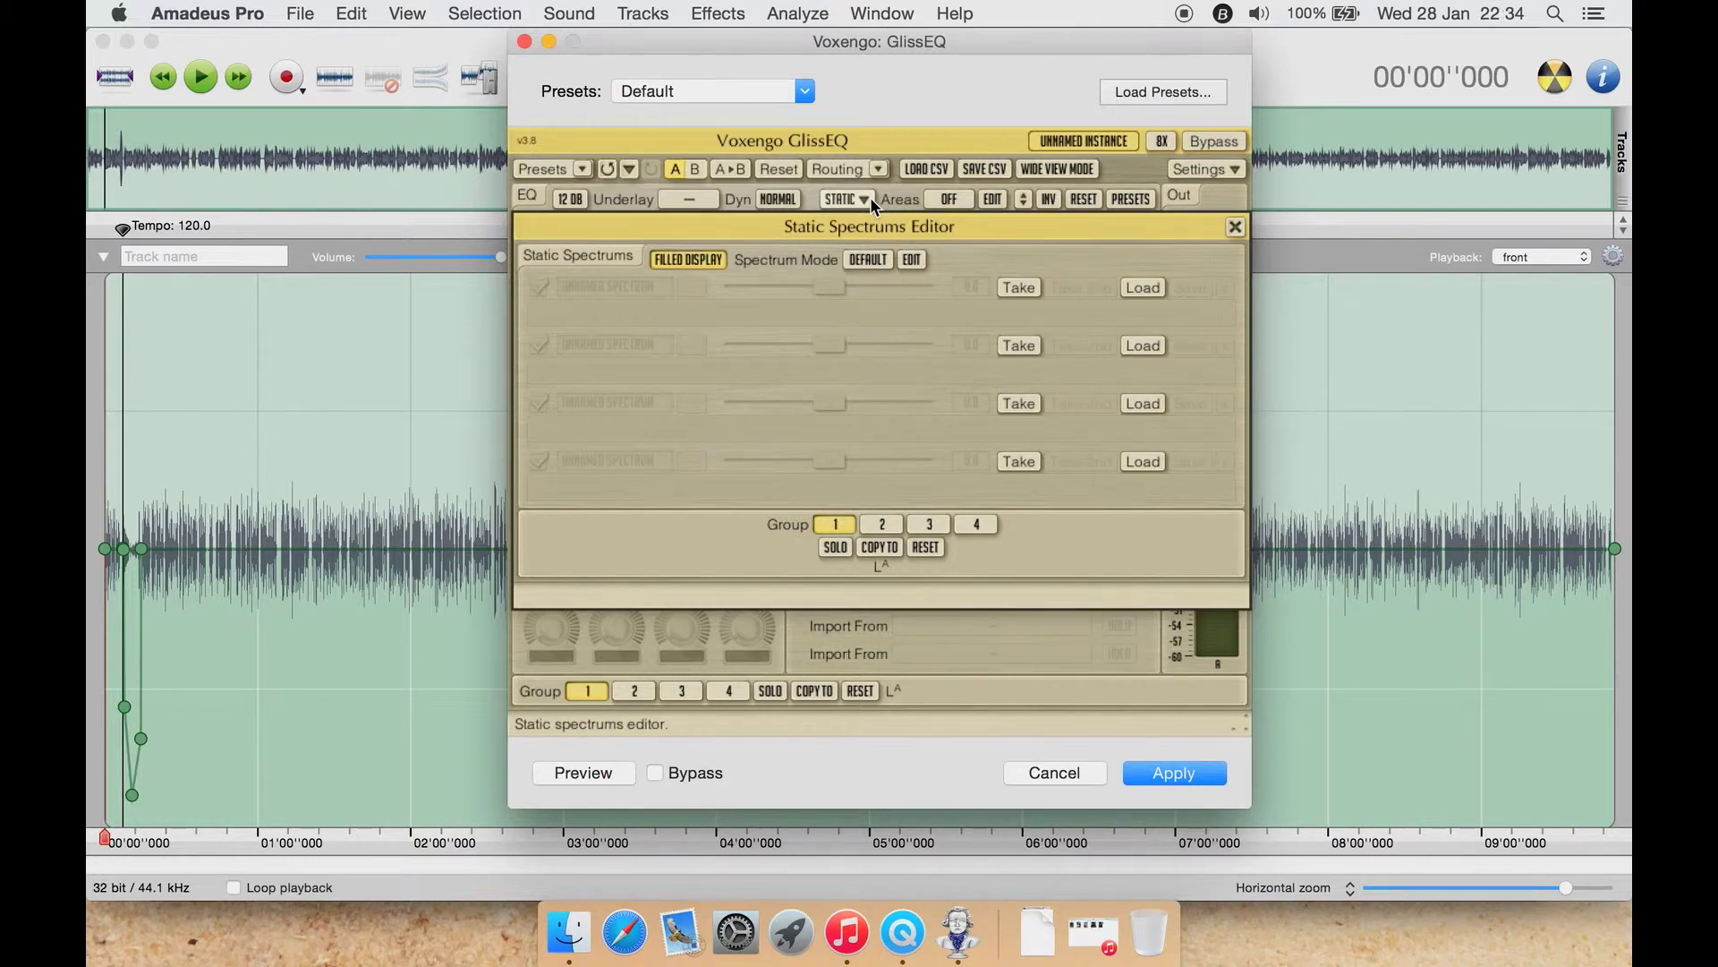
click(1236, 227)
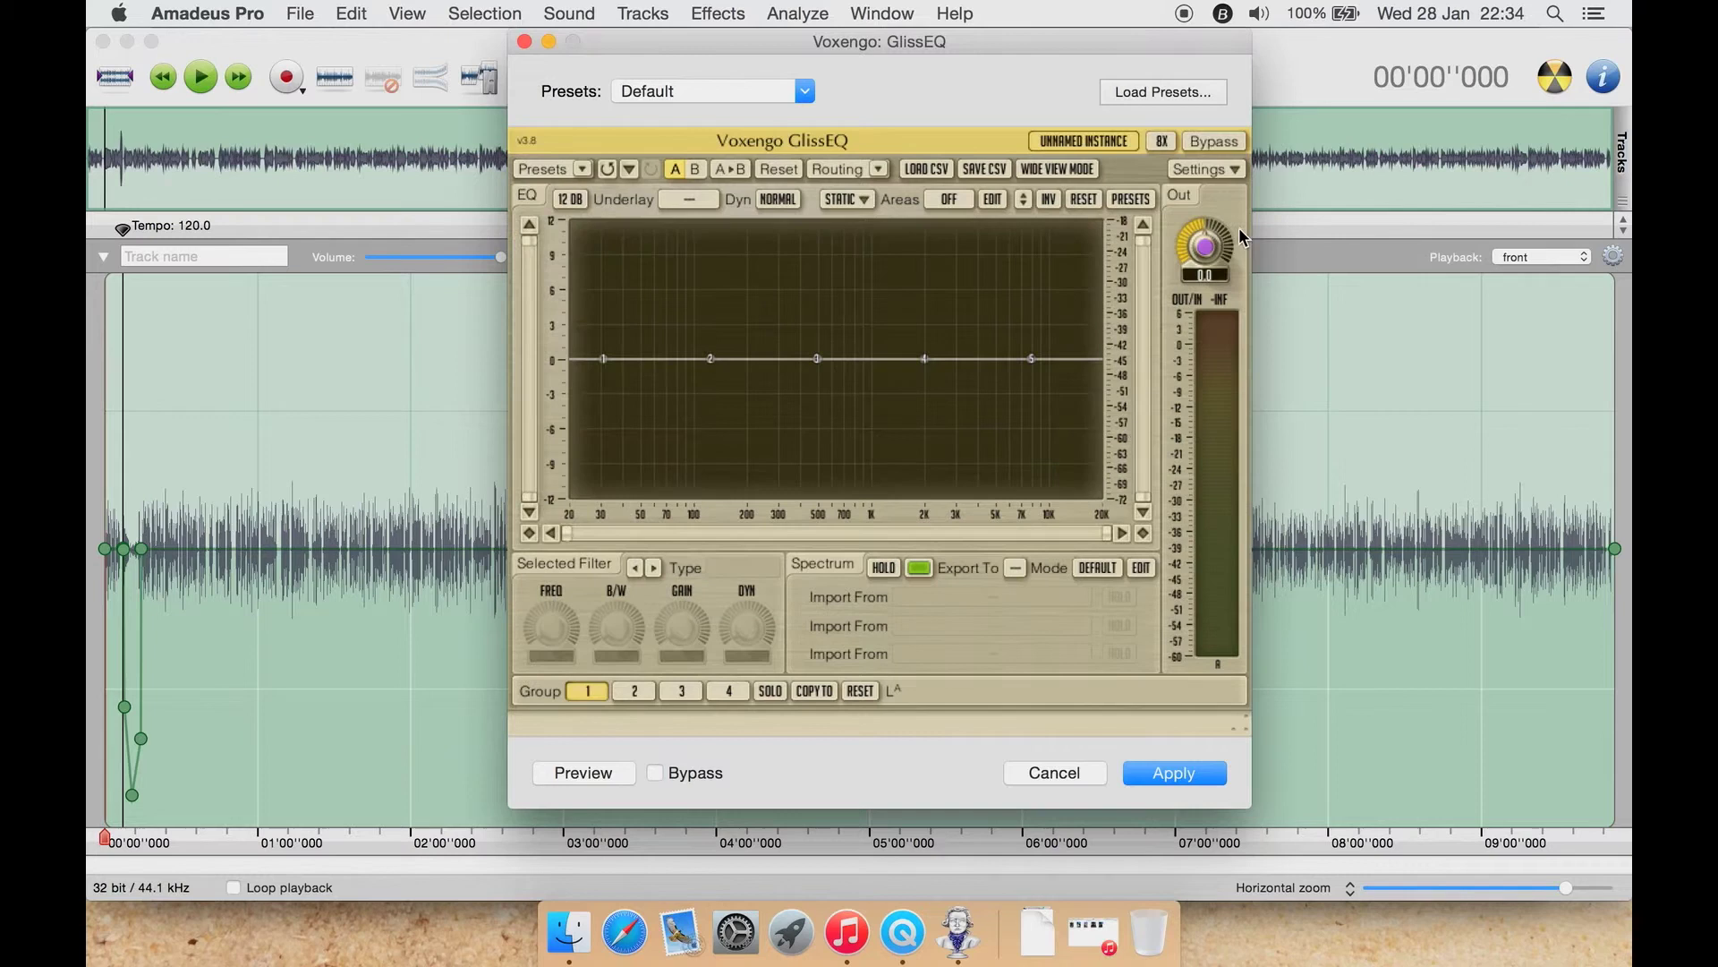
- Try the Bass, Basic, Drums and Octaves area overlays on the equalizer graph, ending with Areas set to Off
click(953, 204)
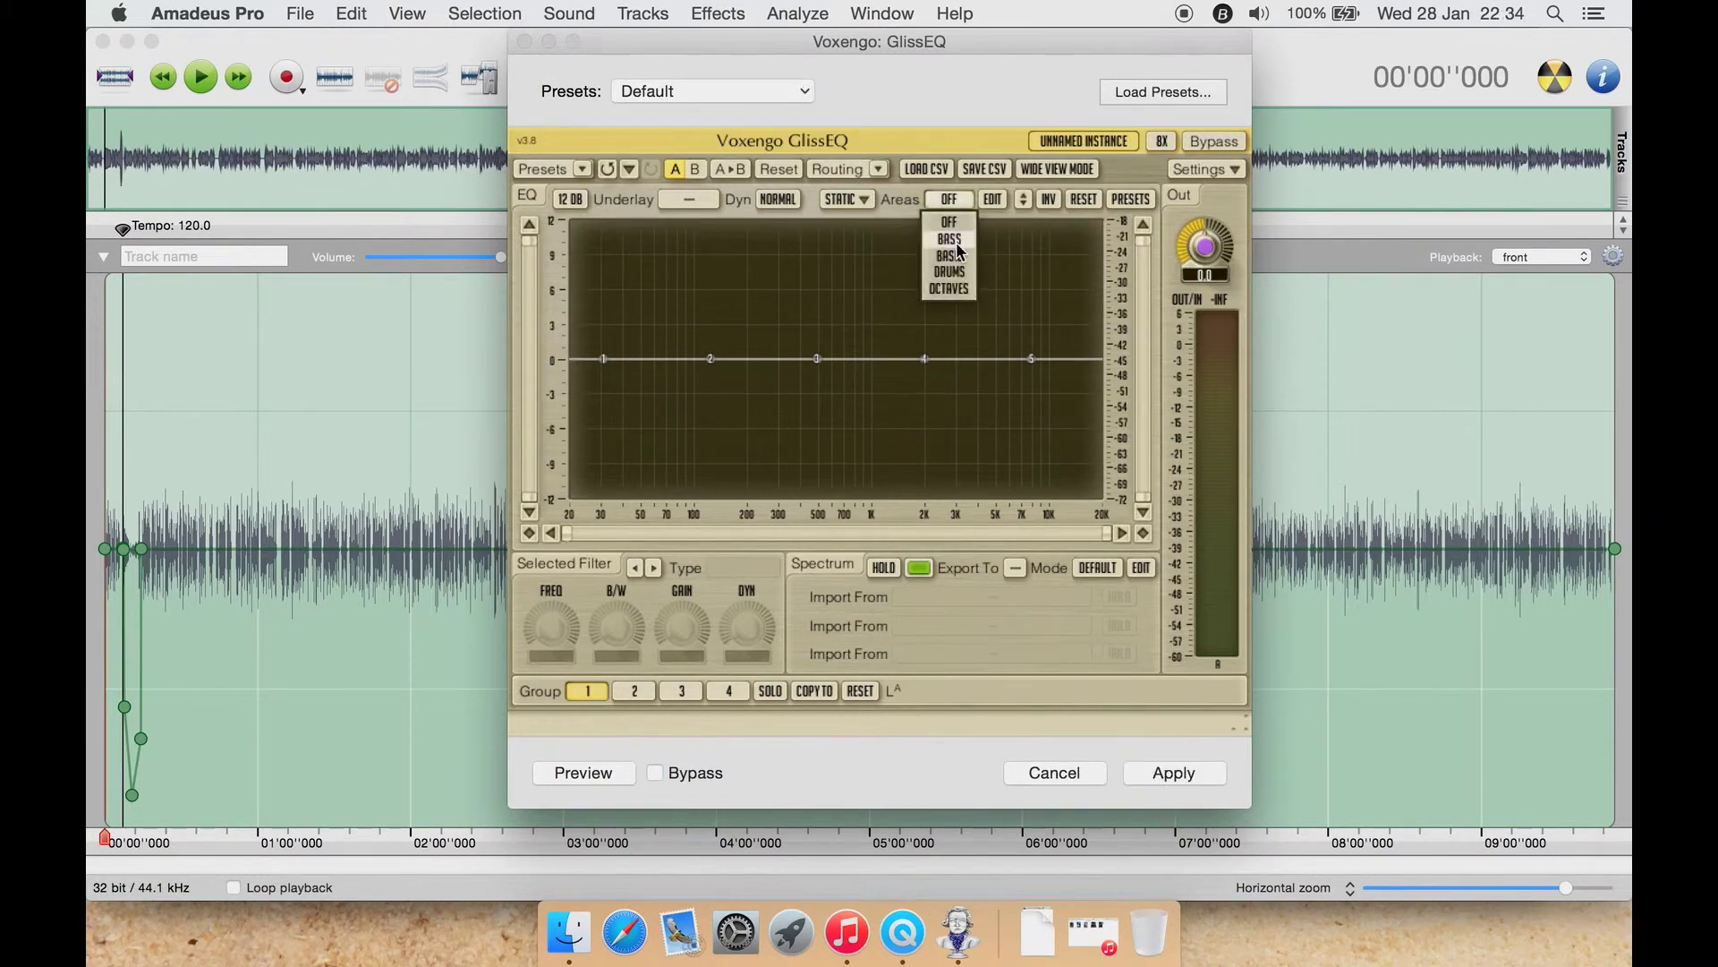
click(960, 252)
click(951, 197)
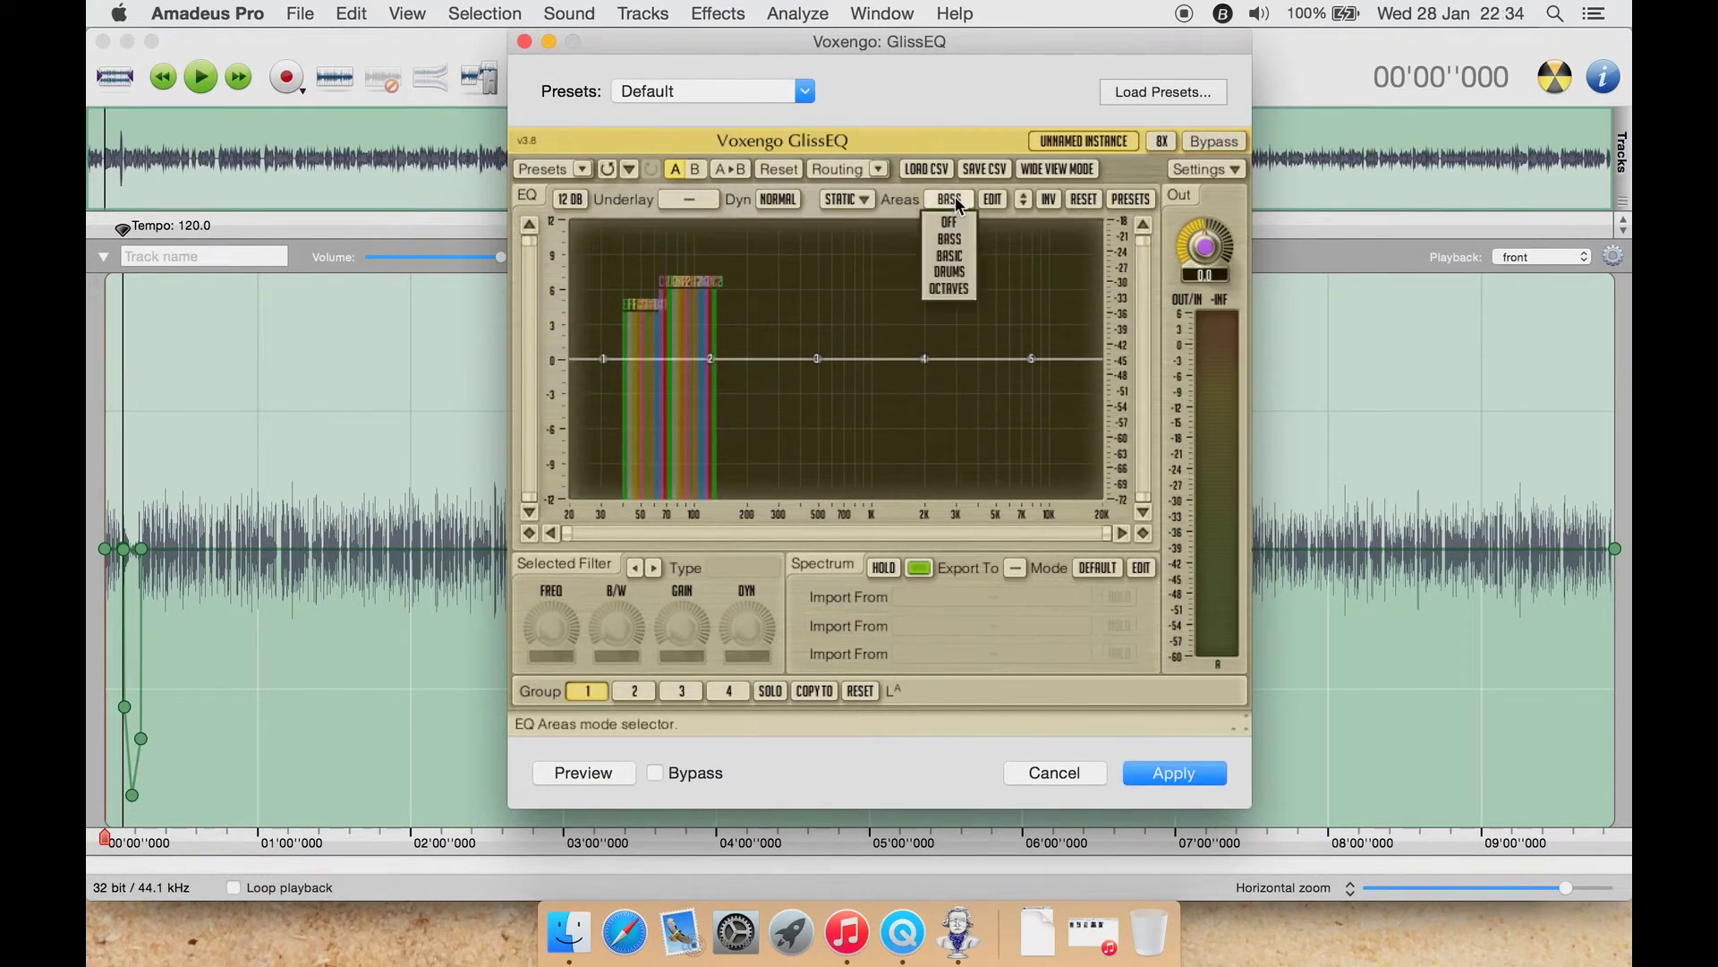
click(972, 255)
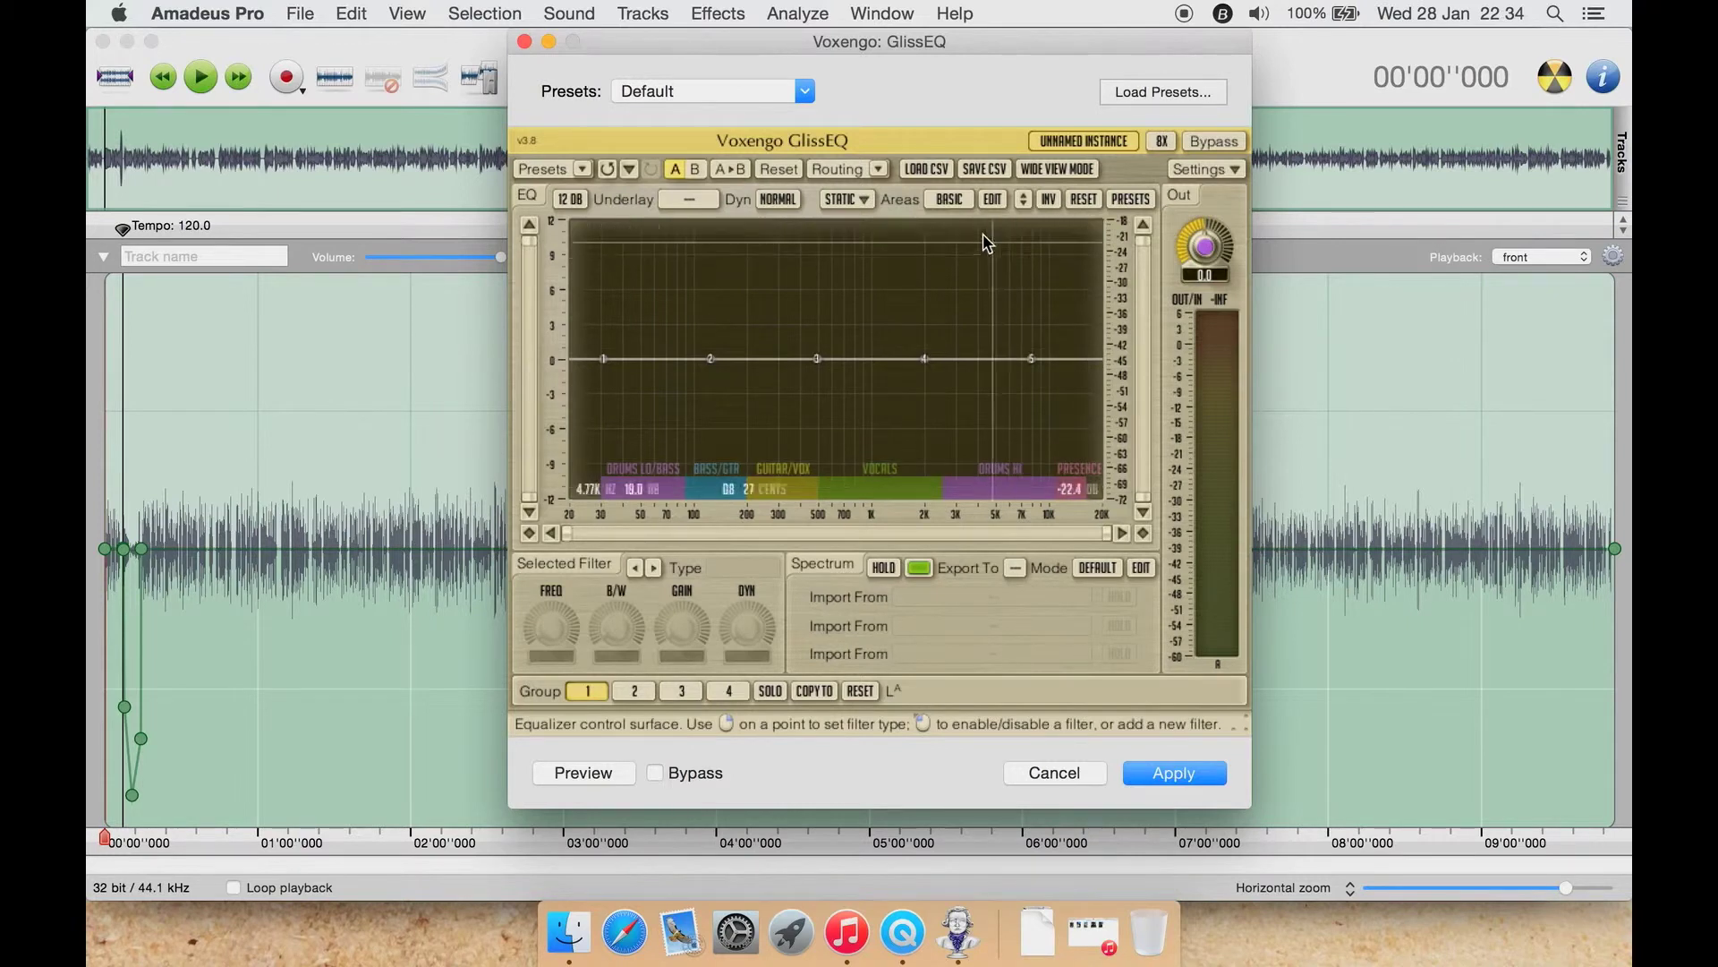
click(964, 202)
click(964, 270)
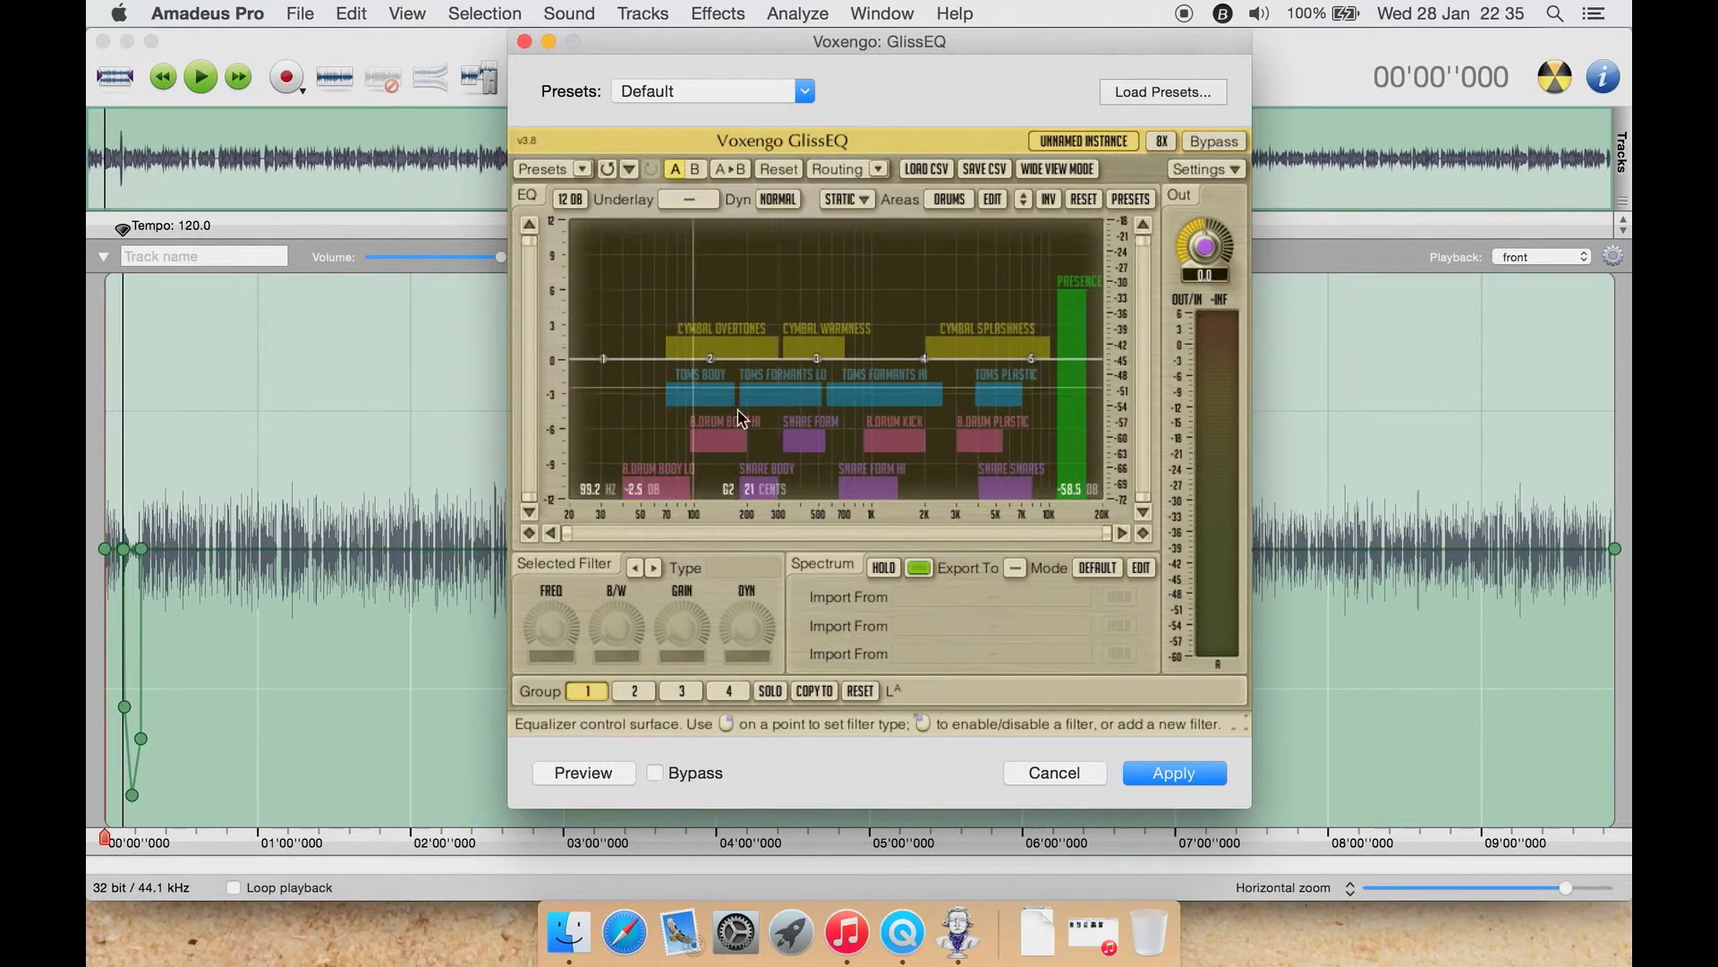
click(953, 202)
click(950, 234)
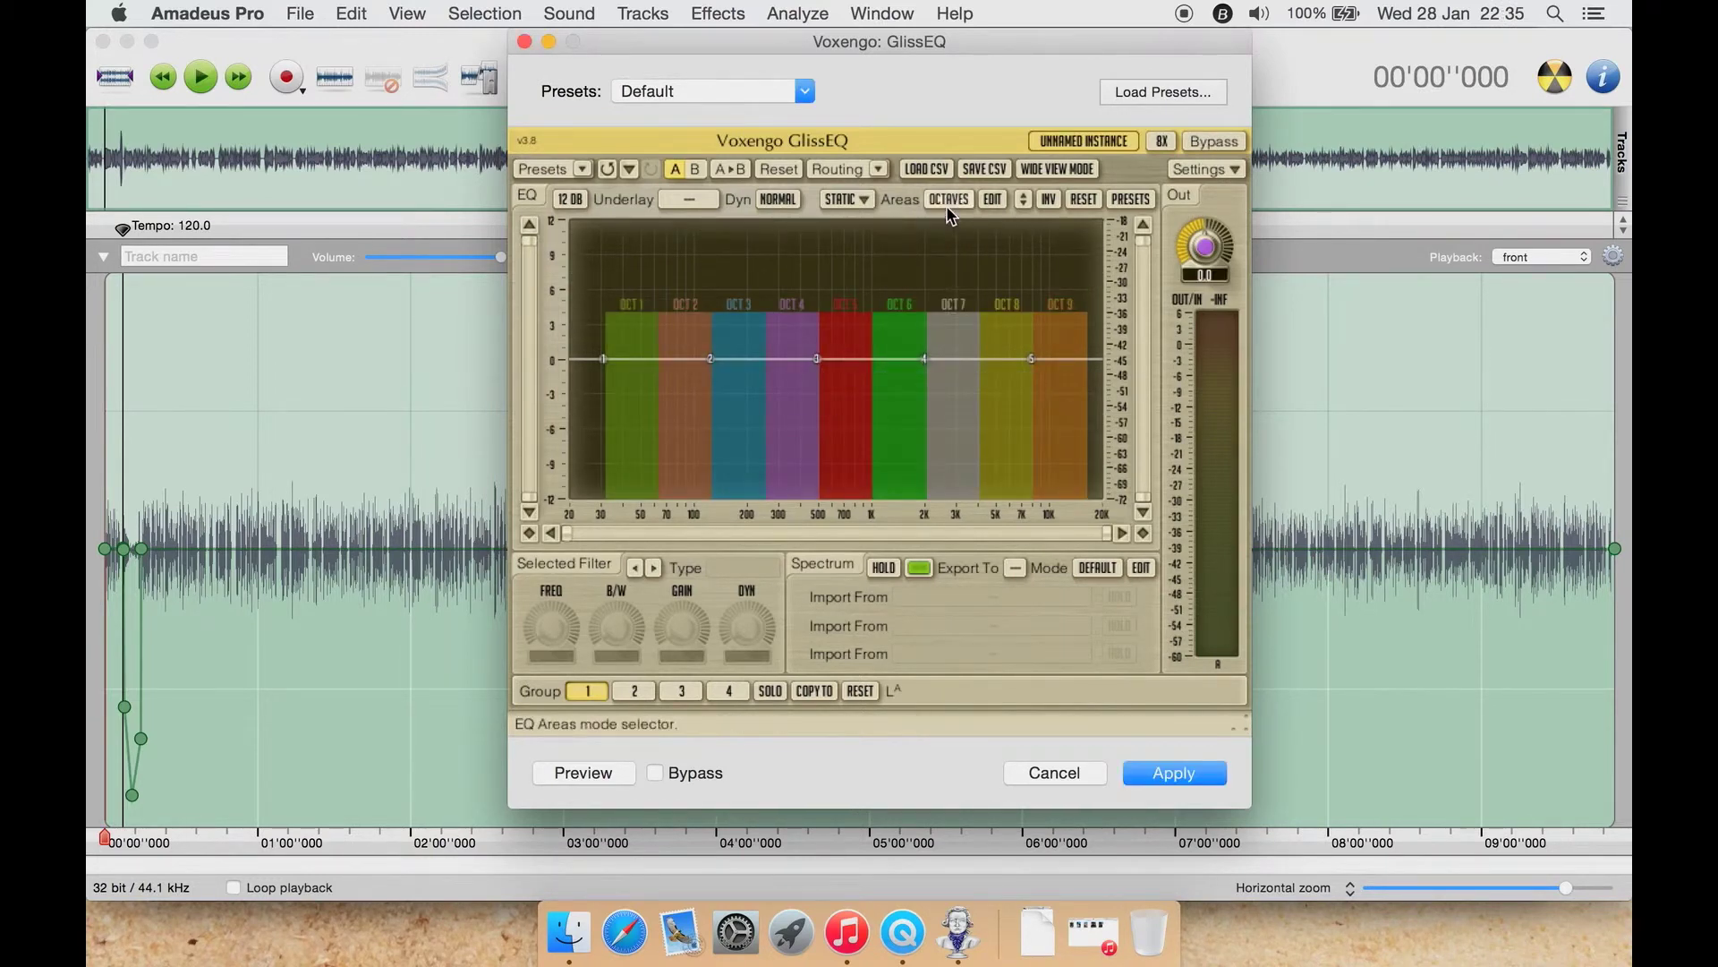
click(947, 204)
click(956, 225)
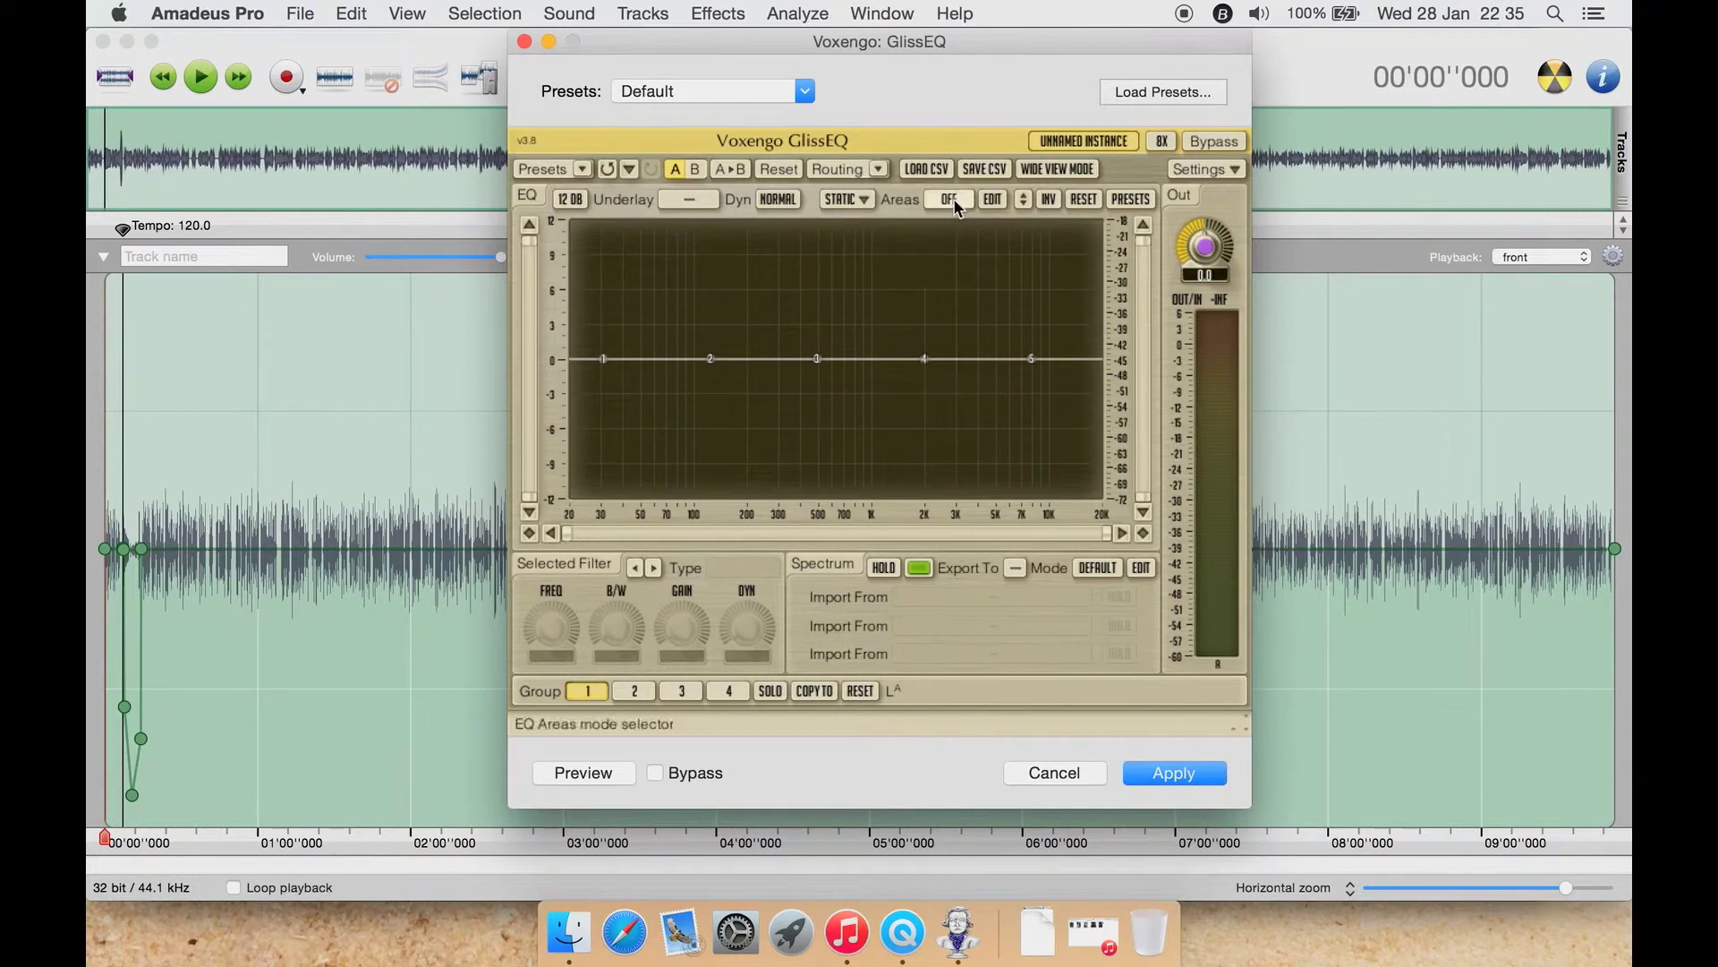
- Switch the Areas mode to another overlay and set it back to Off
click(951, 199)
click(960, 257)
click(948, 201)
click(953, 225)
- Examine the EQ Areas Mode Editor and close it without adding any area
click(994, 201)
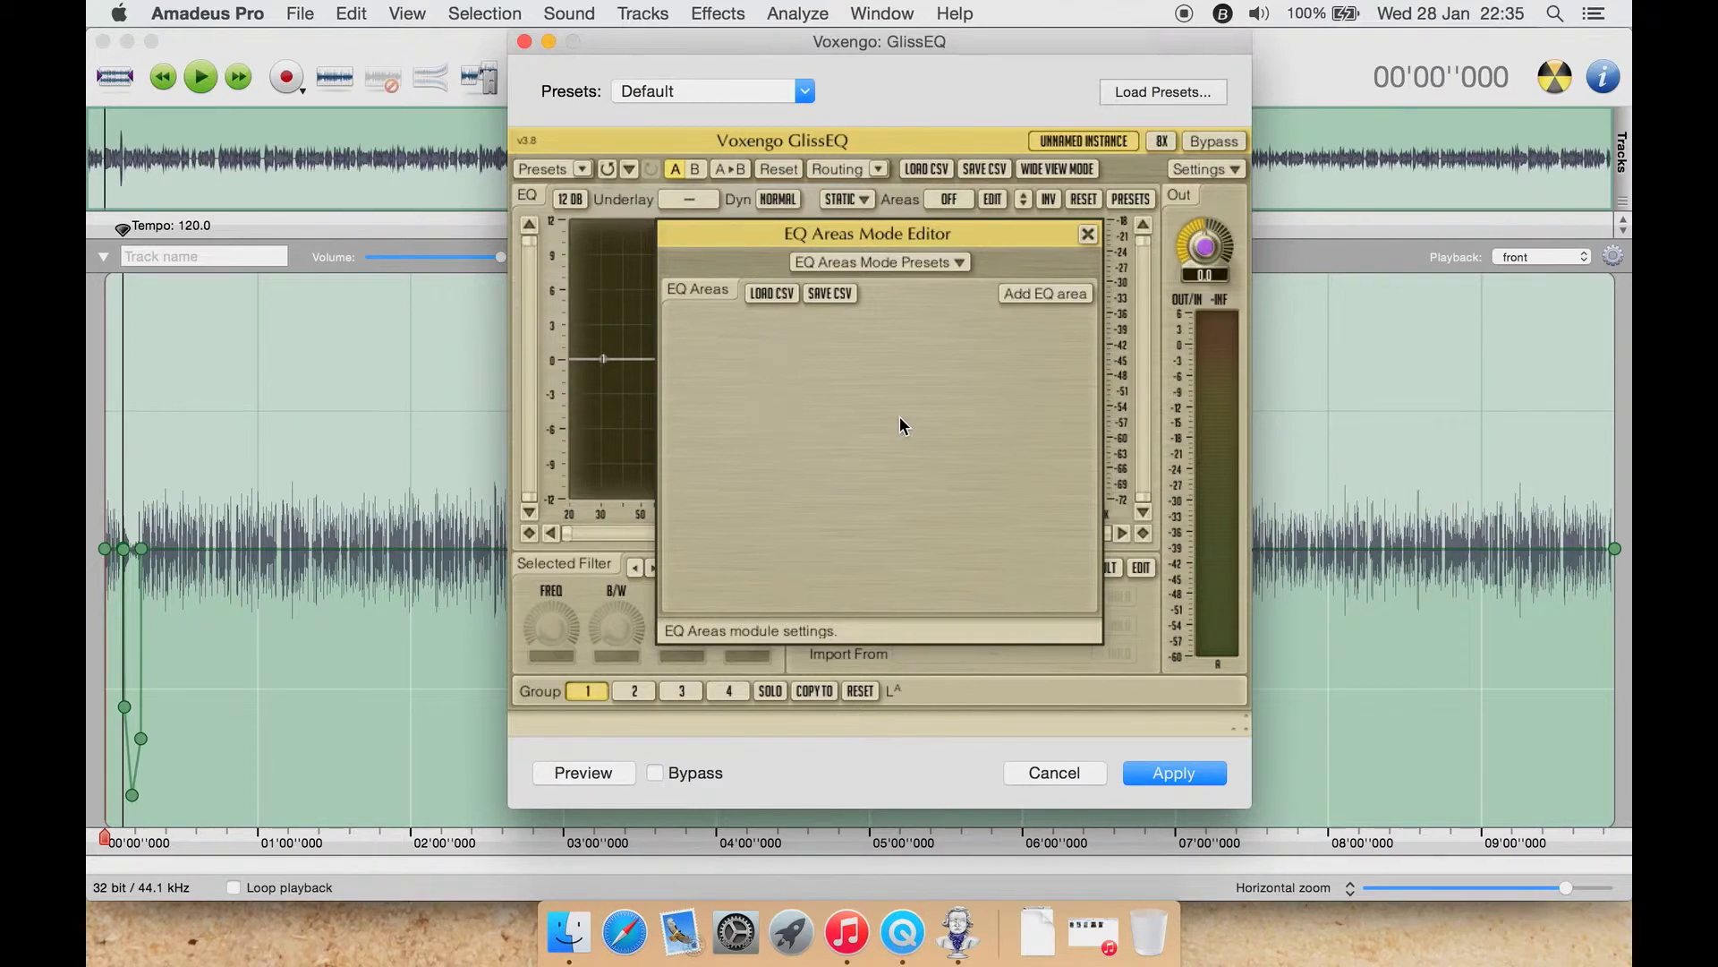
click(1085, 240)
click(1086, 237)
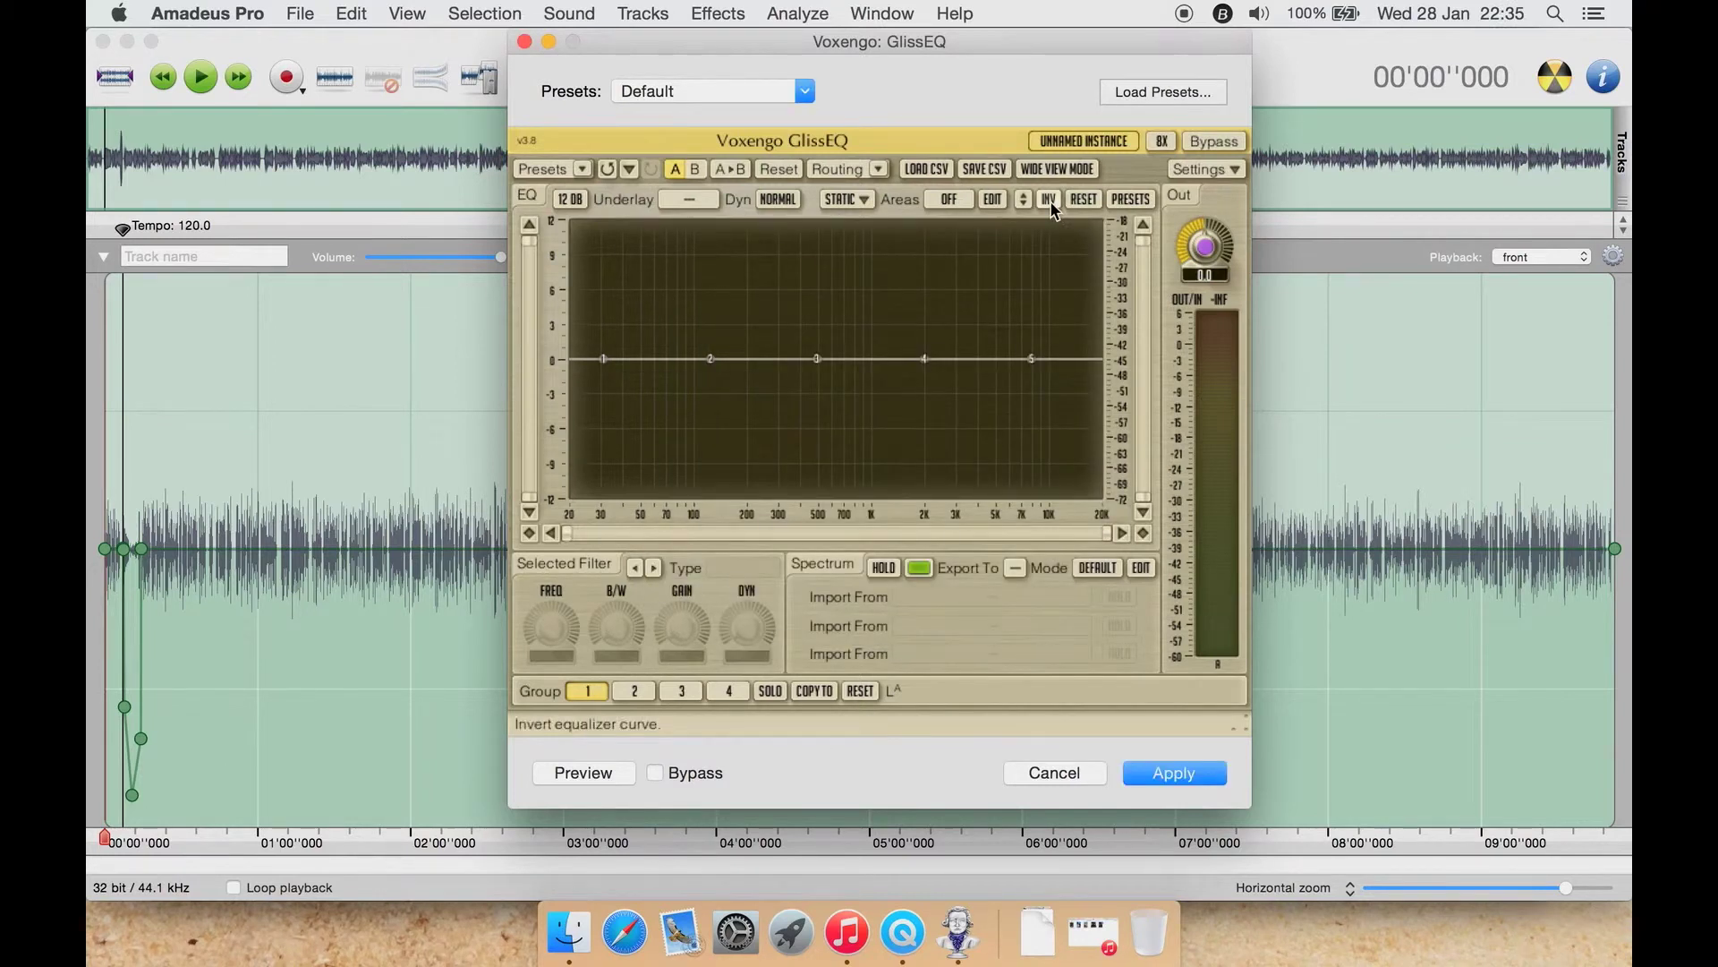
- Try boosting filter 4 to about 10.4 dB near 1.71 kHz, invert the equalizer curve, and reset the equalizer to its default state
drag(924, 359, 913, 239)
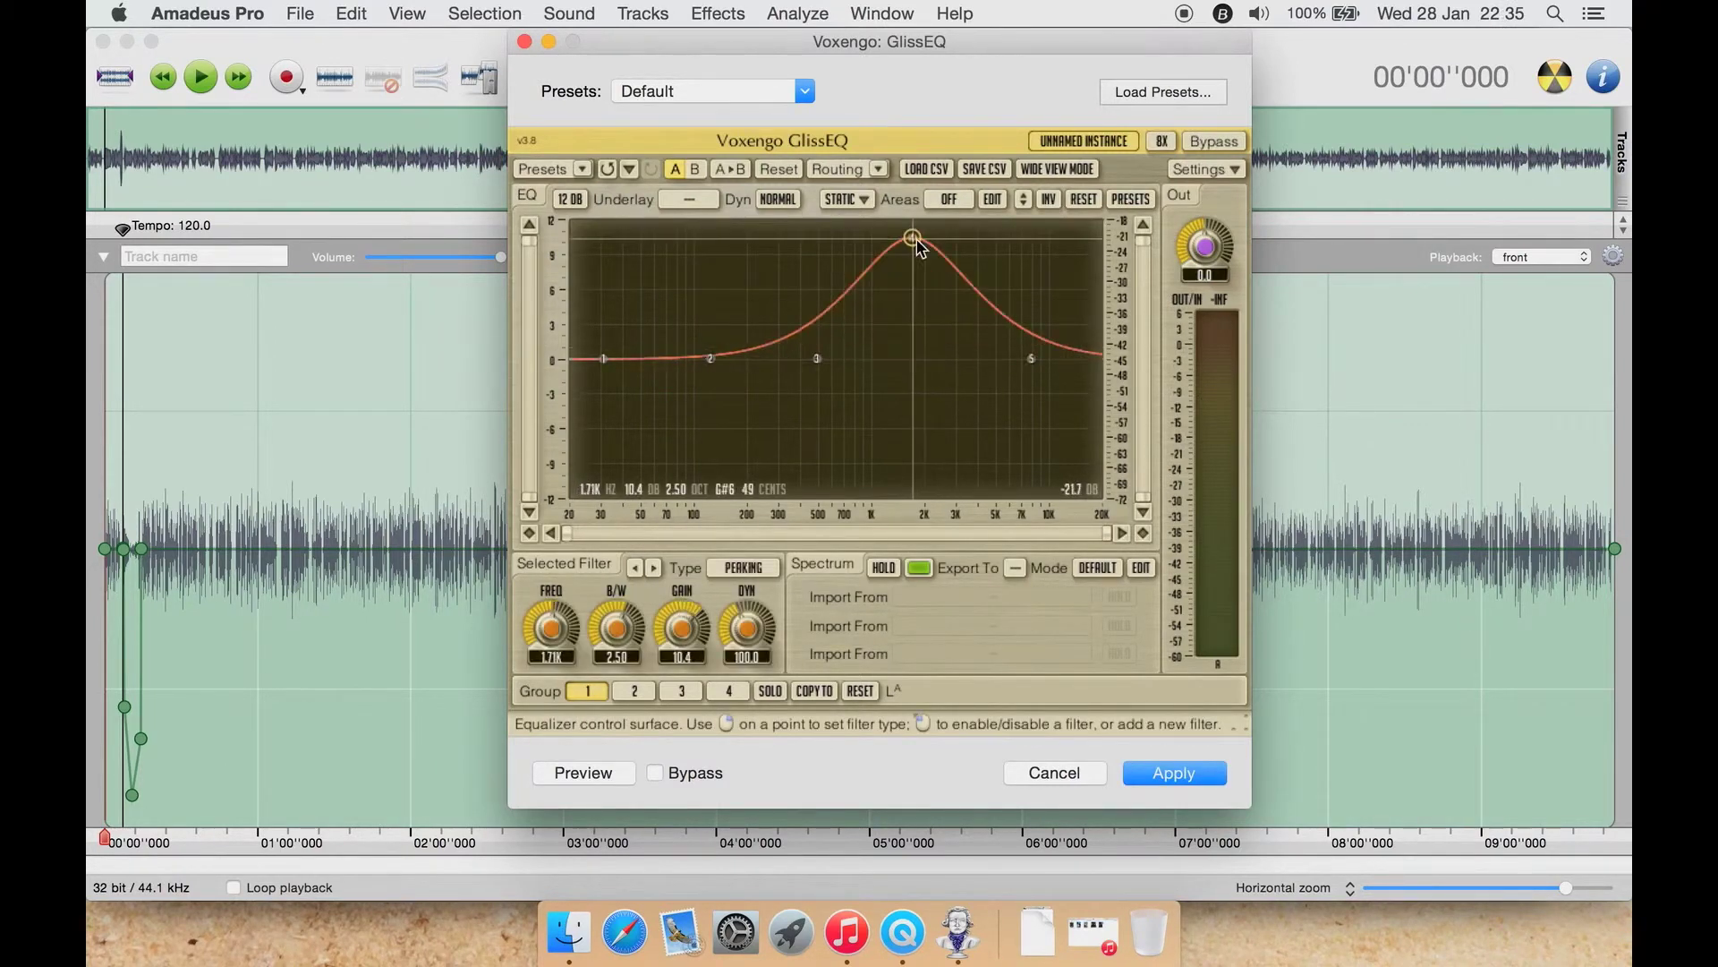
click(1053, 199)
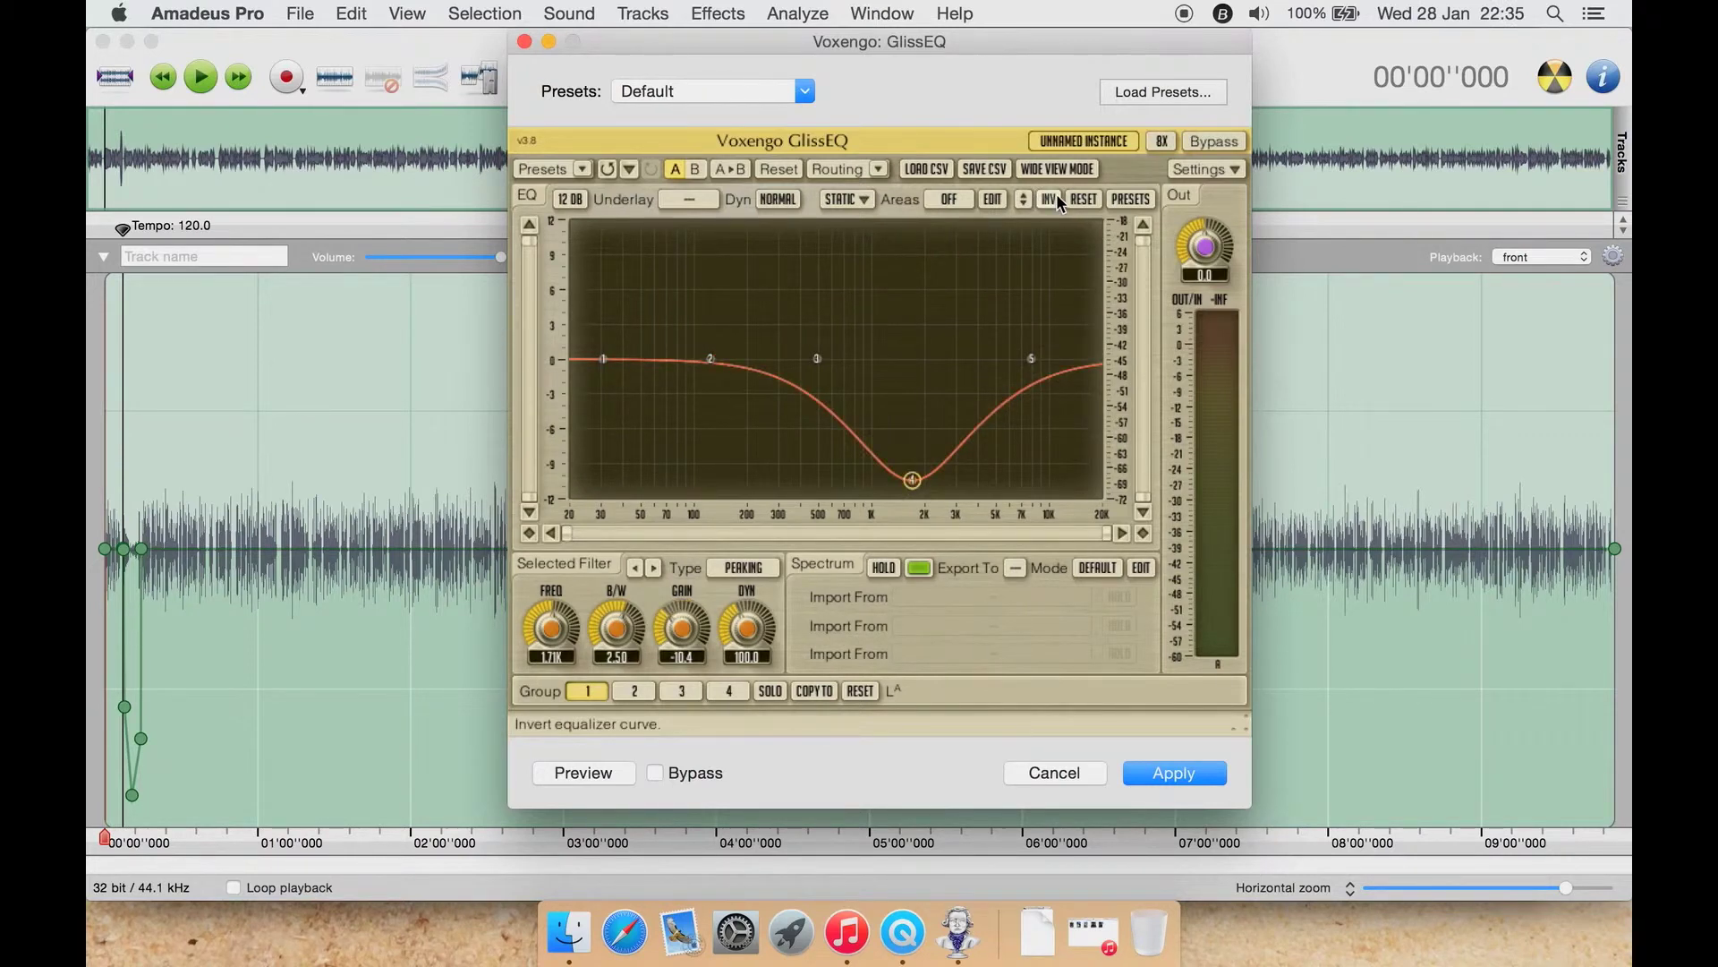
click(1086, 197)
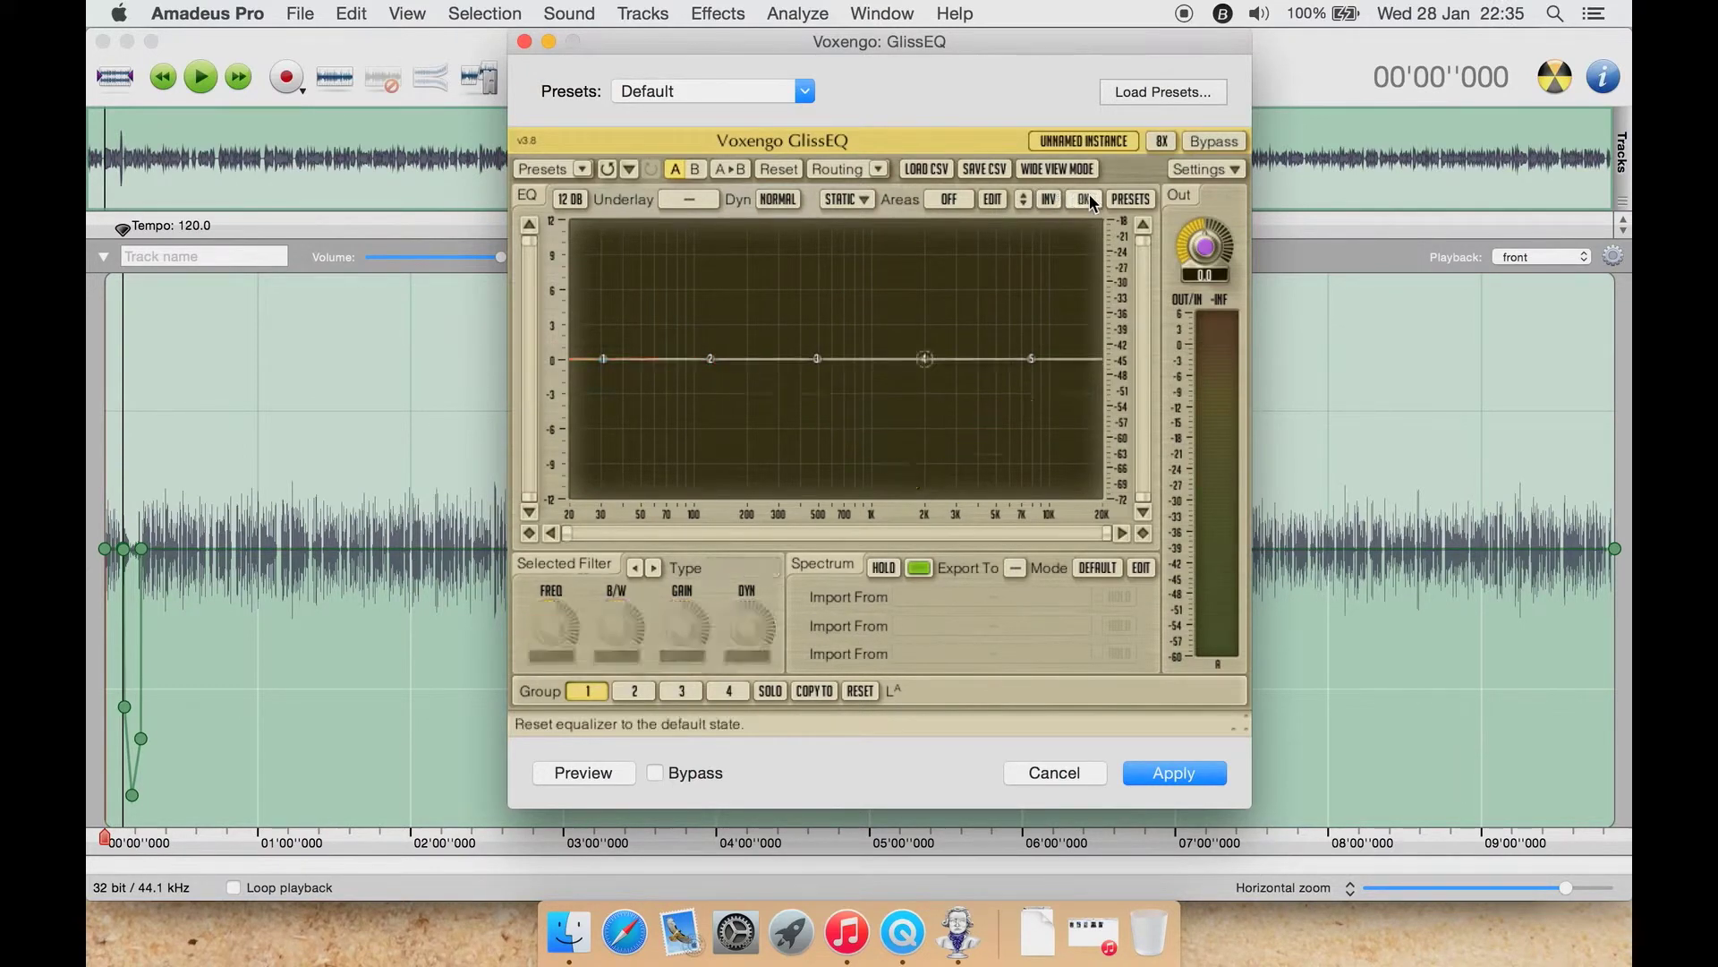
- Examine the Equalizer Presets window and close it without adding a preset
click(1144, 200)
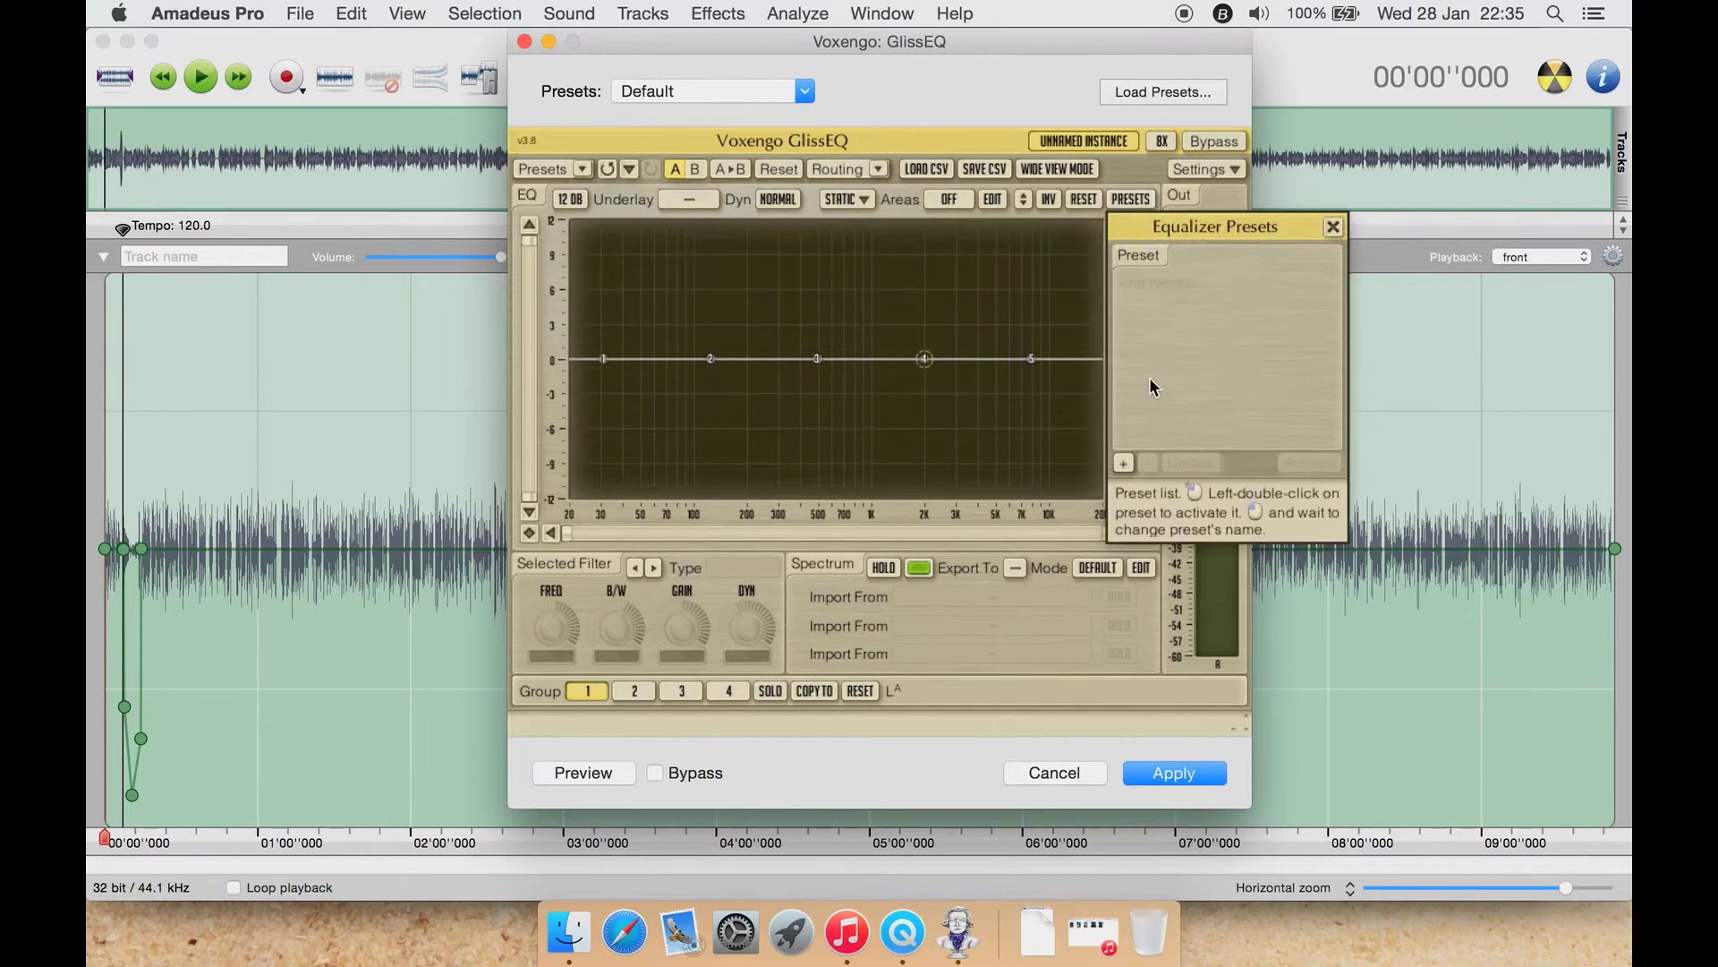
click(1333, 226)
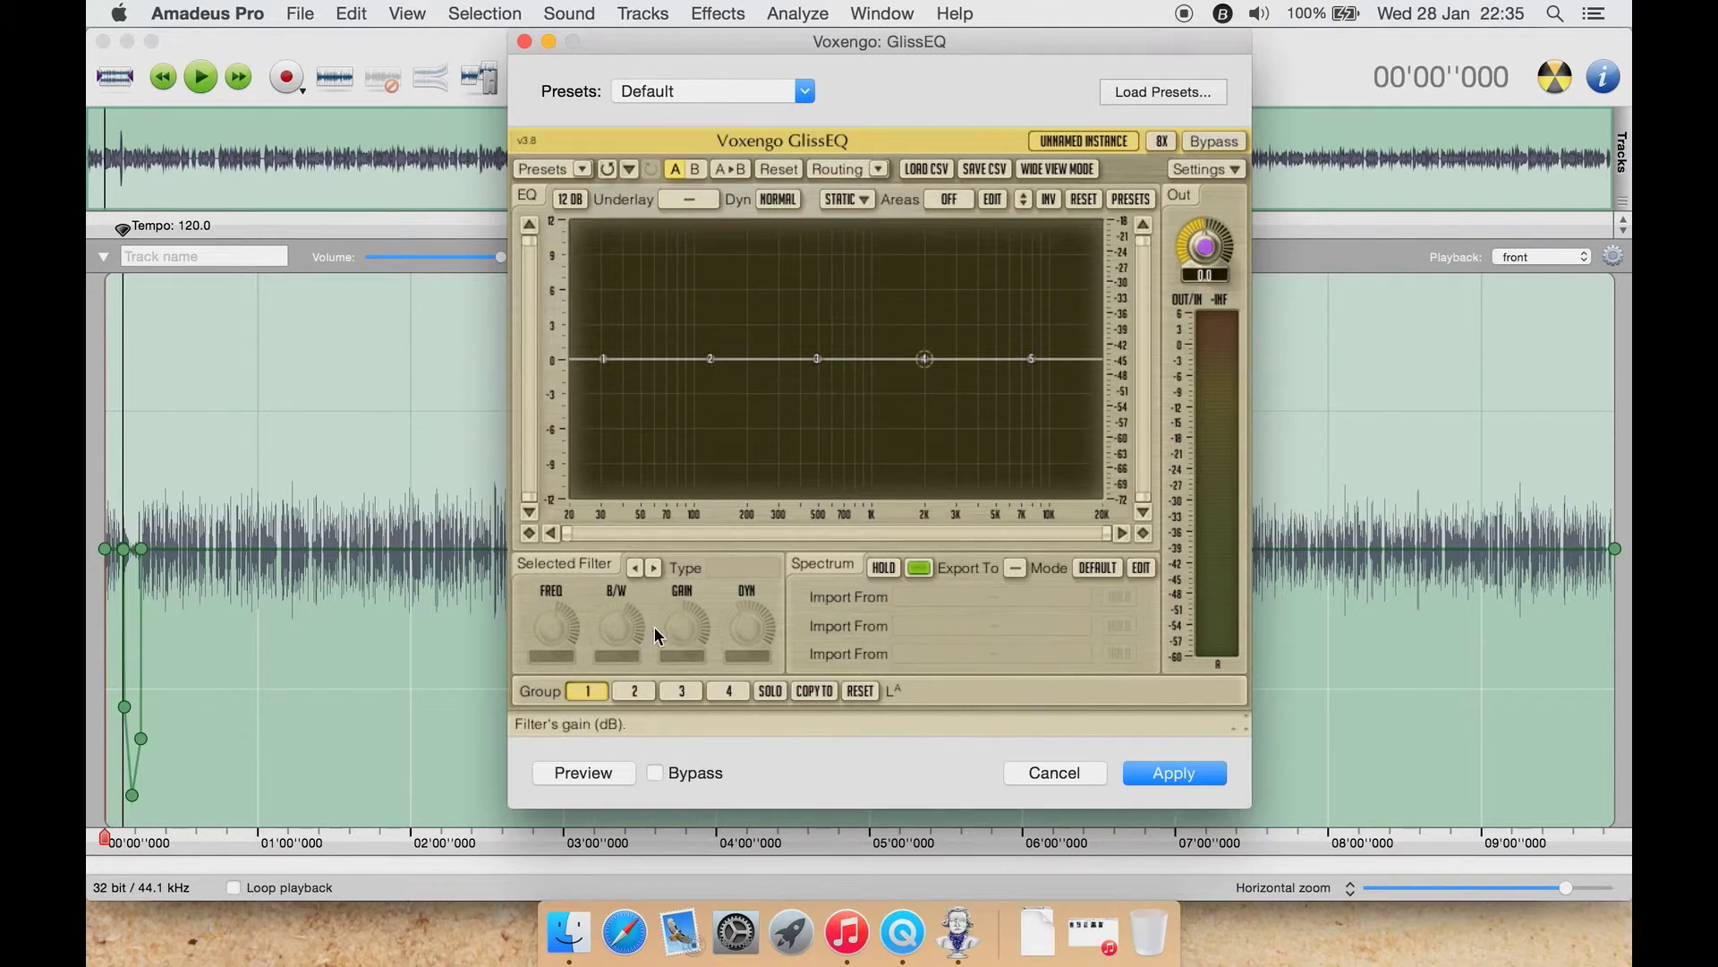
- Select filter 2 on the equalizer graph and set its frequency to 200 Hz and its bandwidth to 2.00 octaves
click(605, 360)
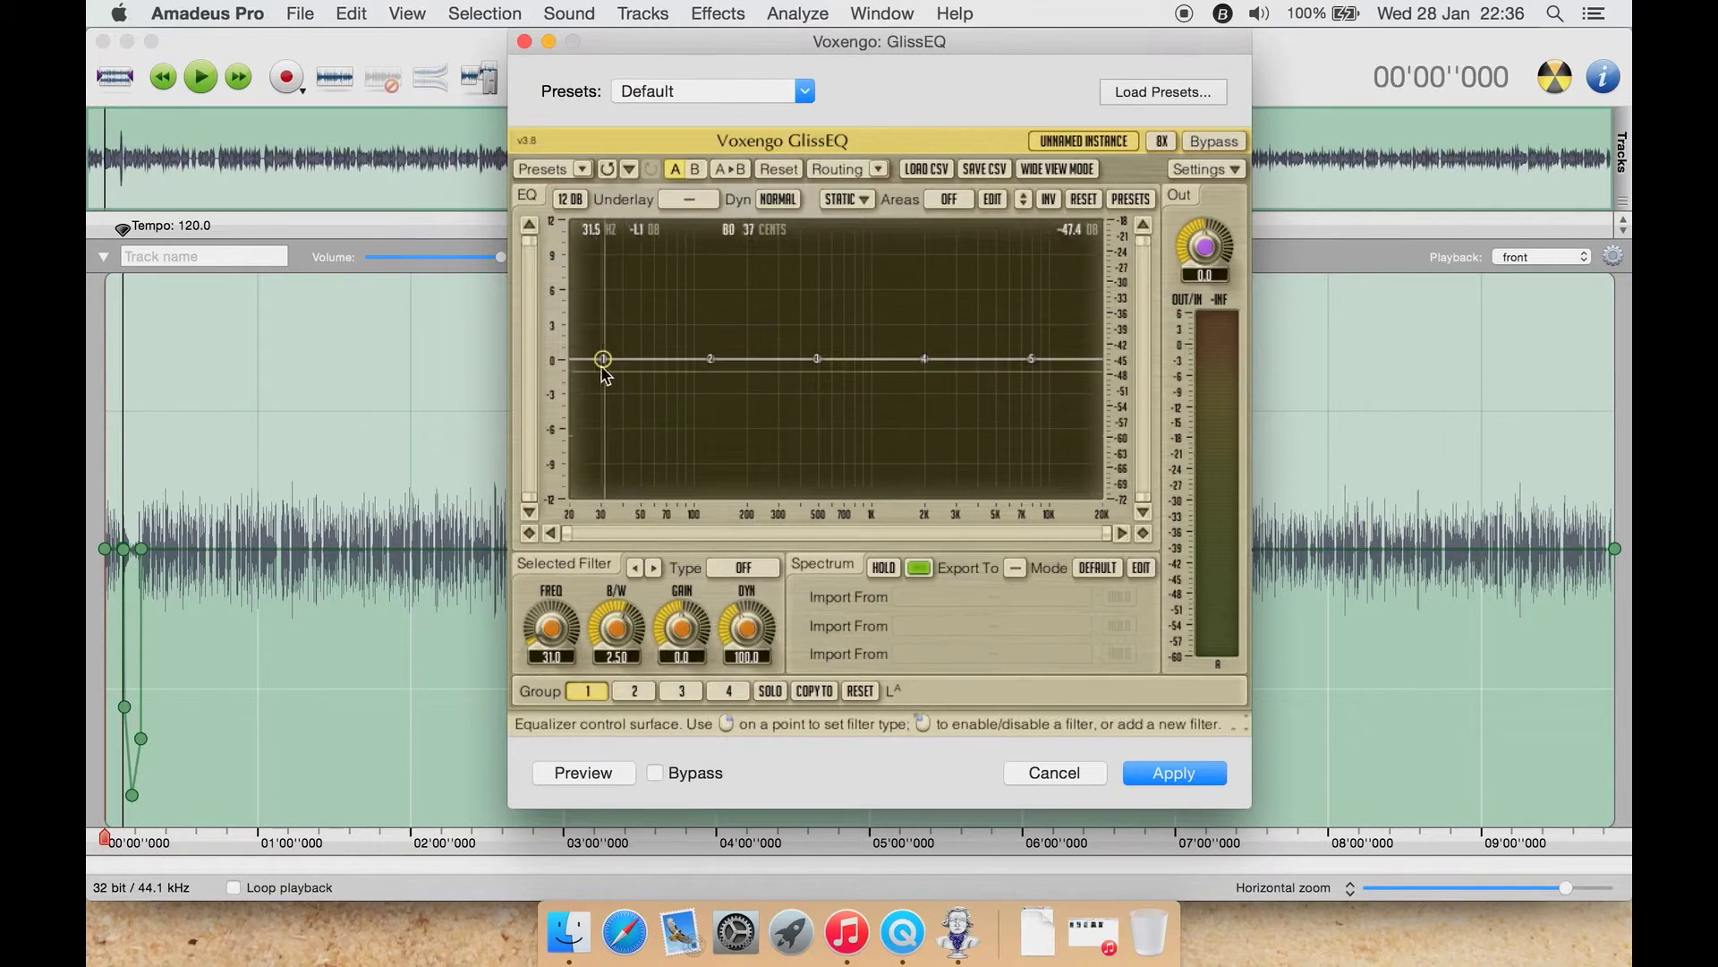
click(712, 360)
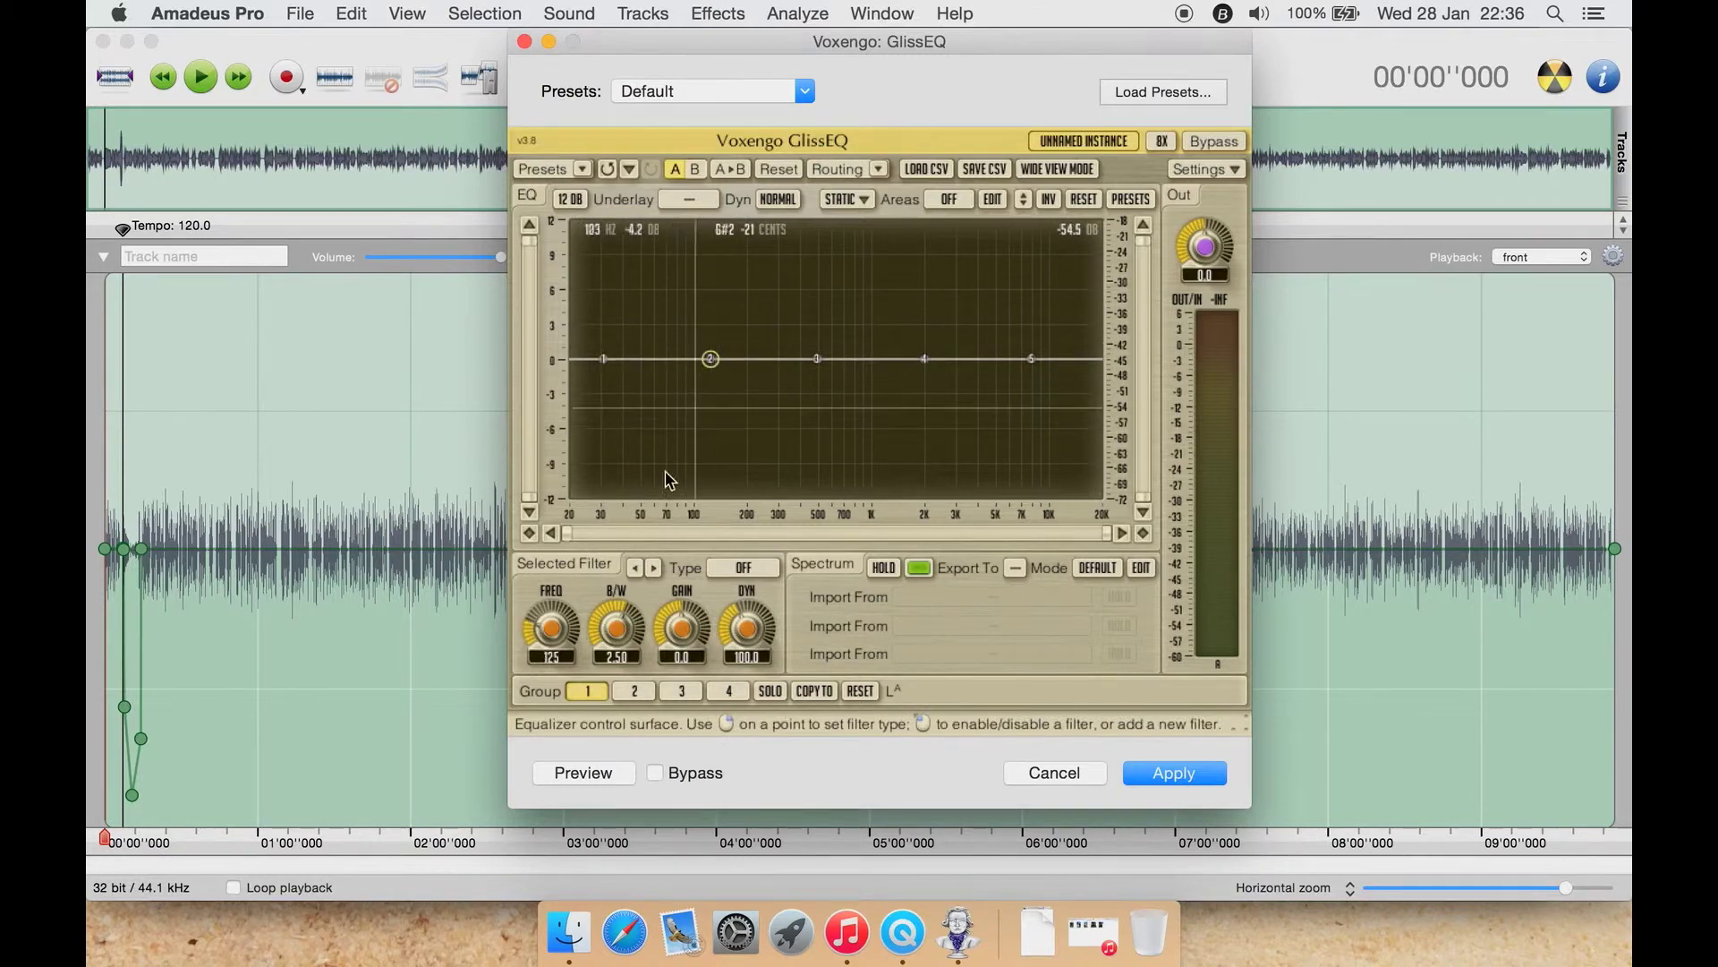
click(550, 657)
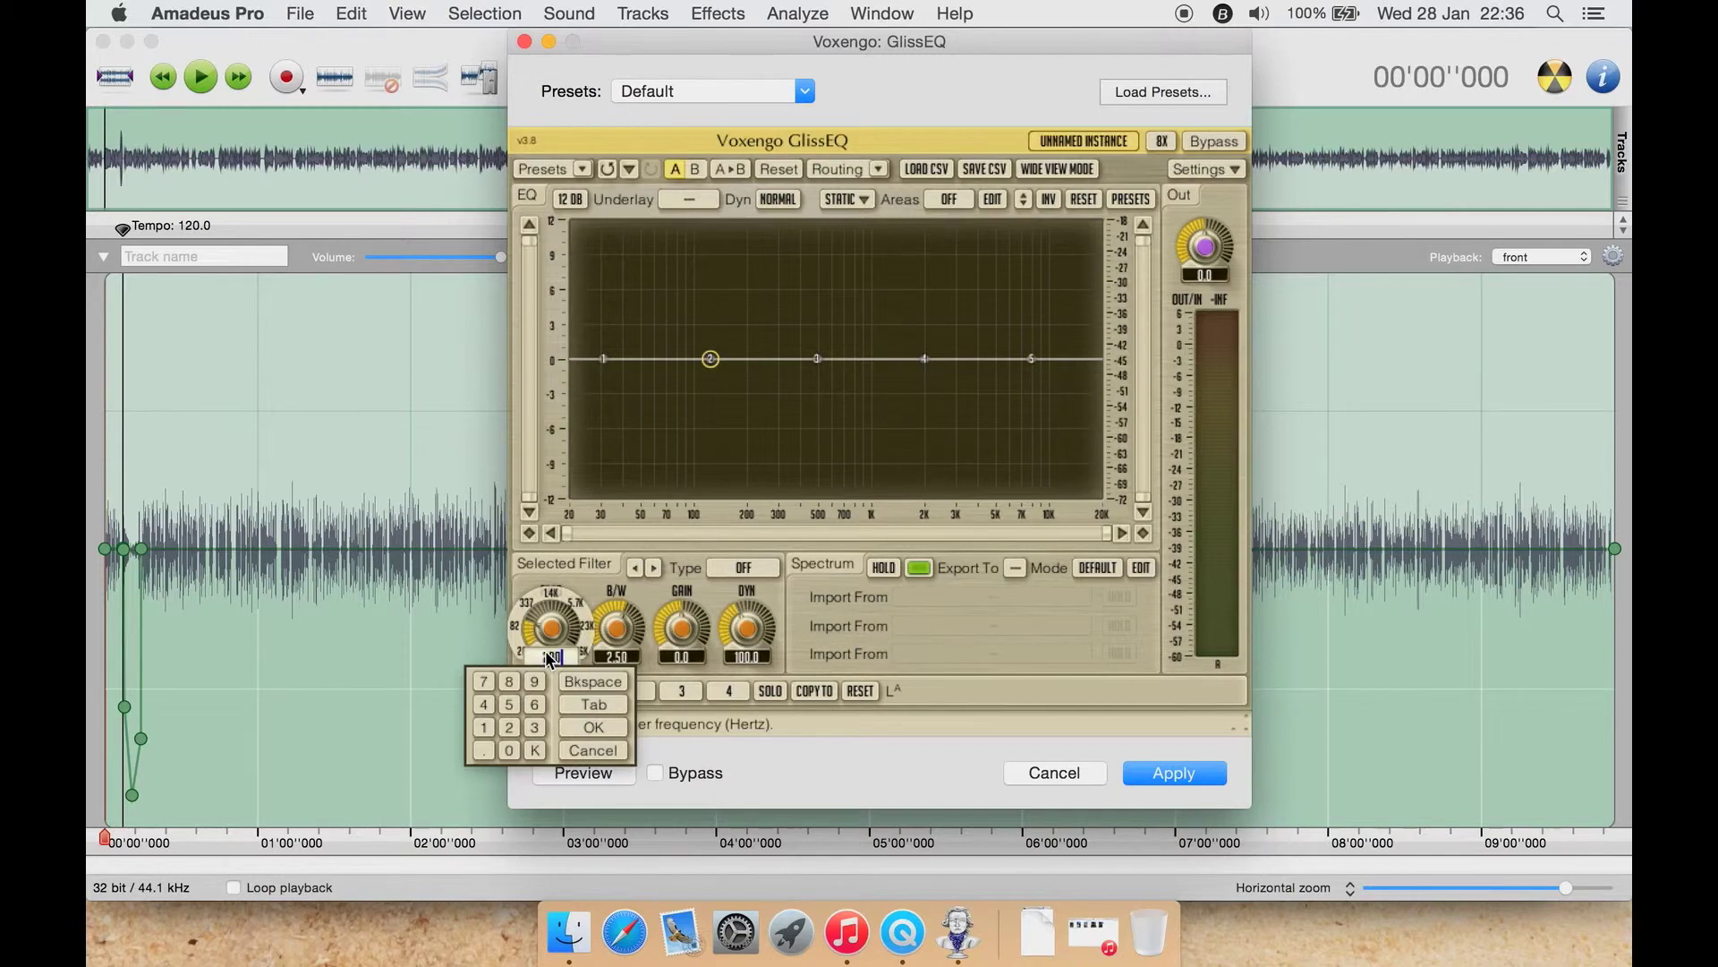
key(Return)
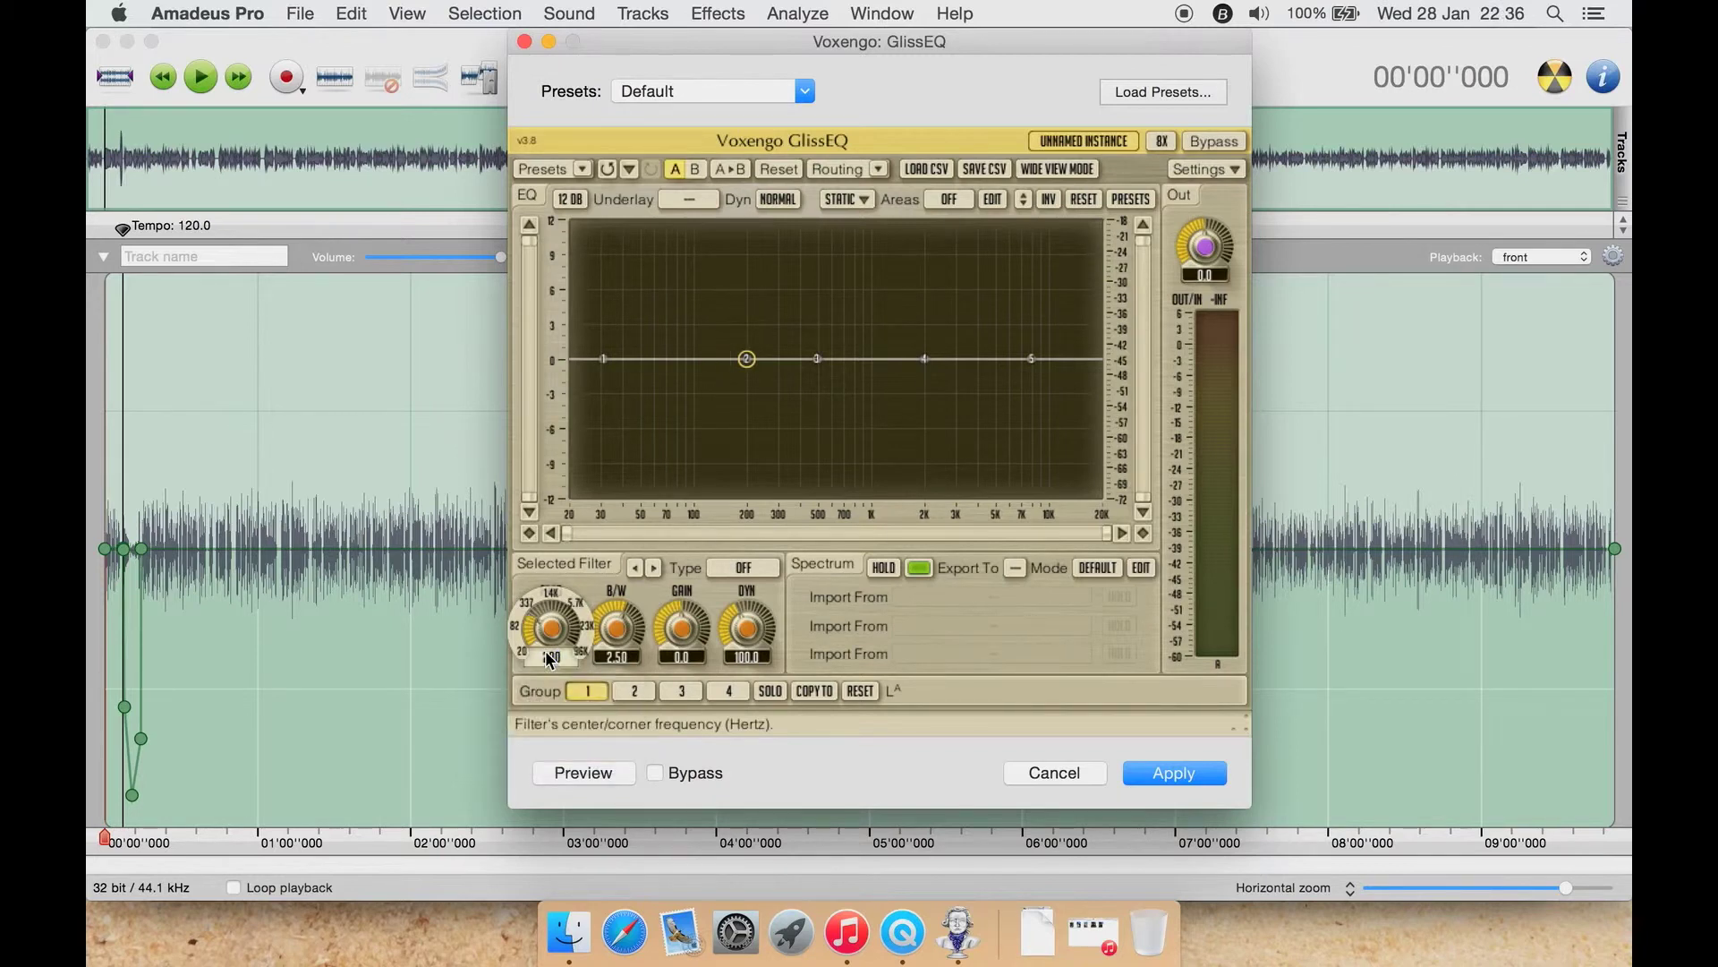
click(616, 657)
text(2)
key(Return)
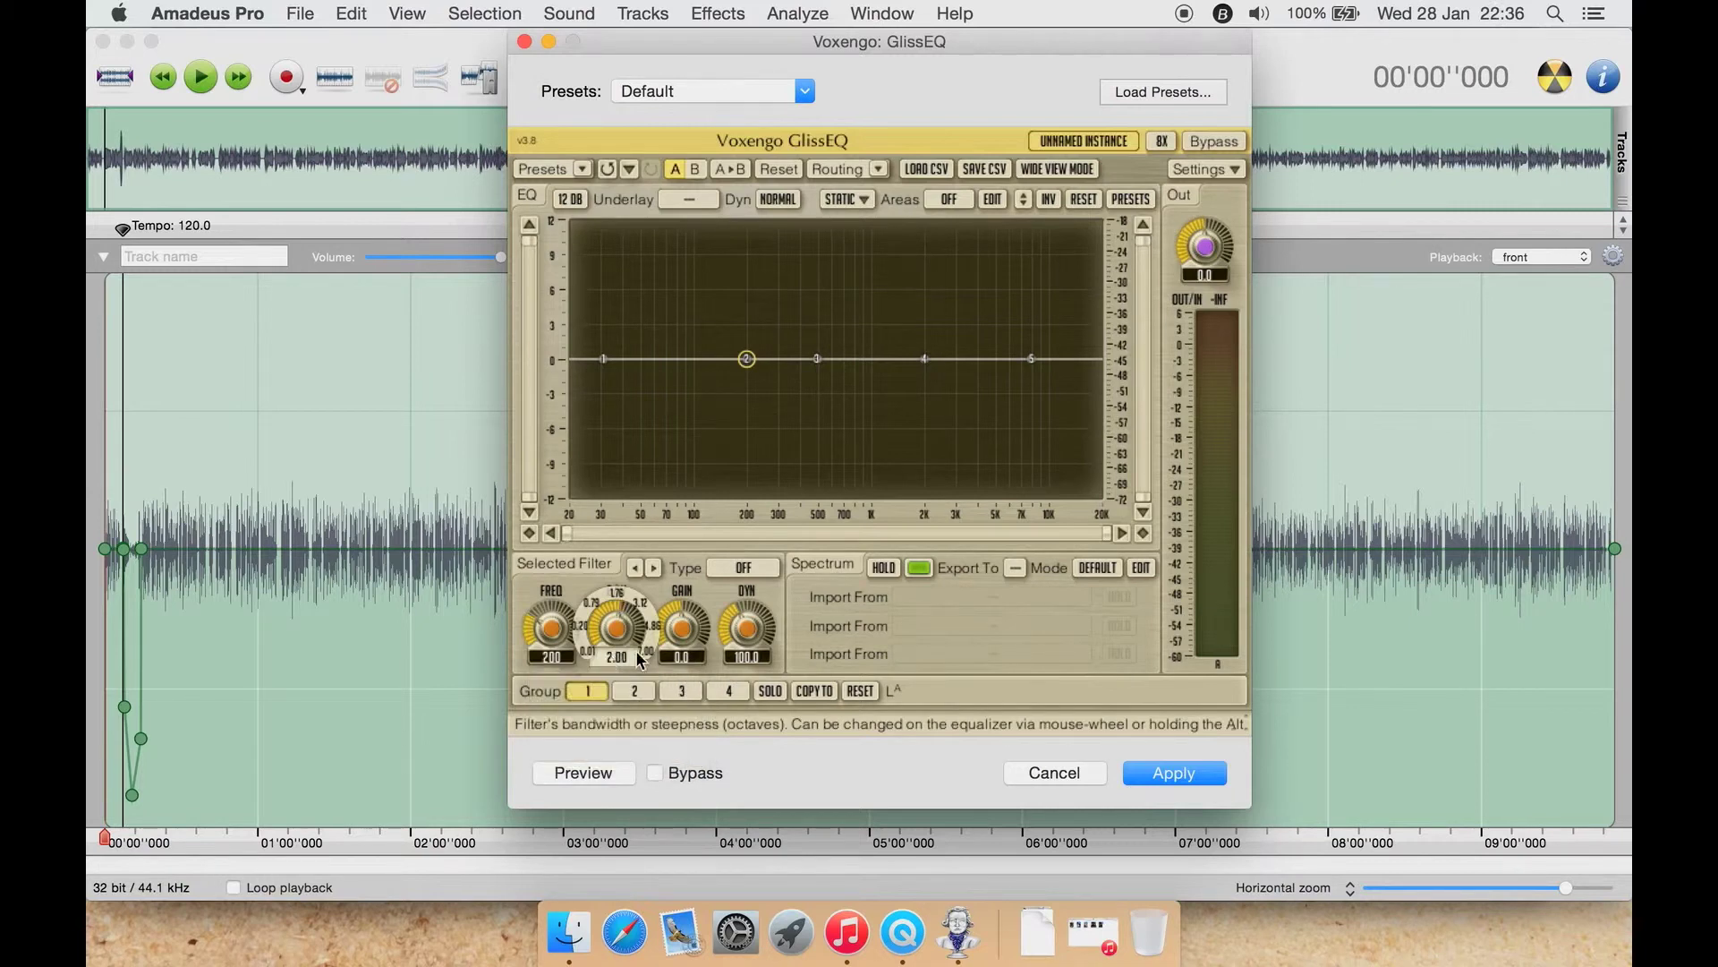
- Set filter 2's gain to 4 dB and enable it as a peaking filter, lowering its gain on the graph to about 3.5 dB
click(699, 658)
click(614, 704)
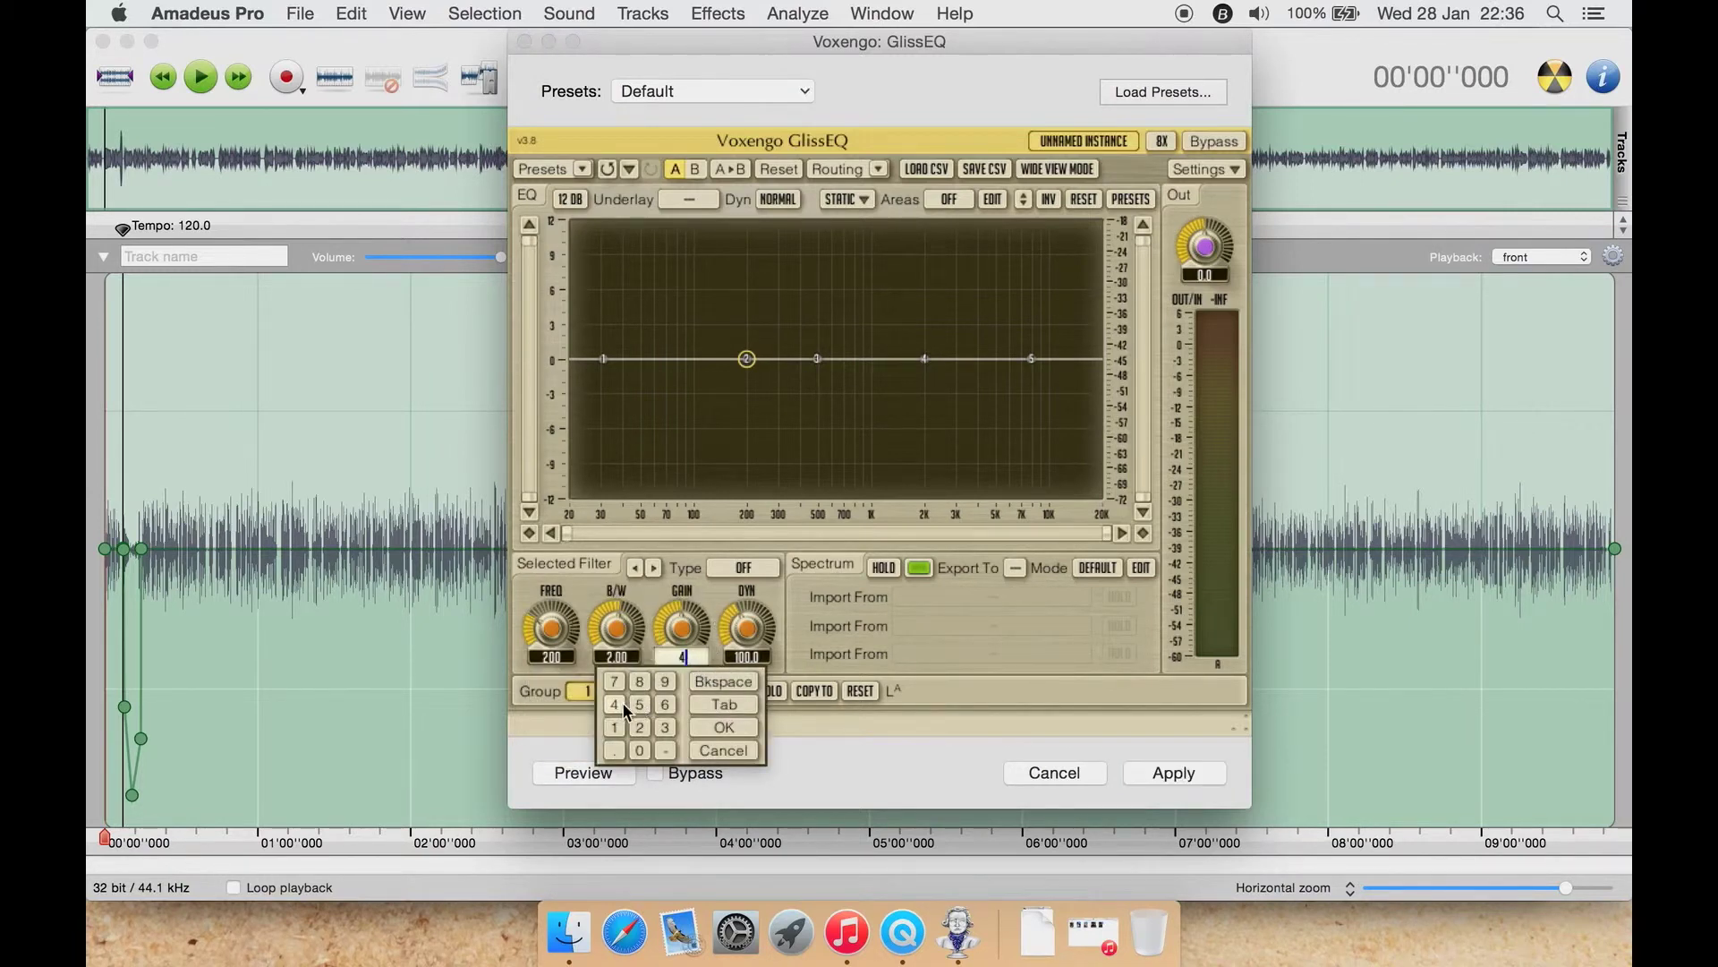
click(724, 727)
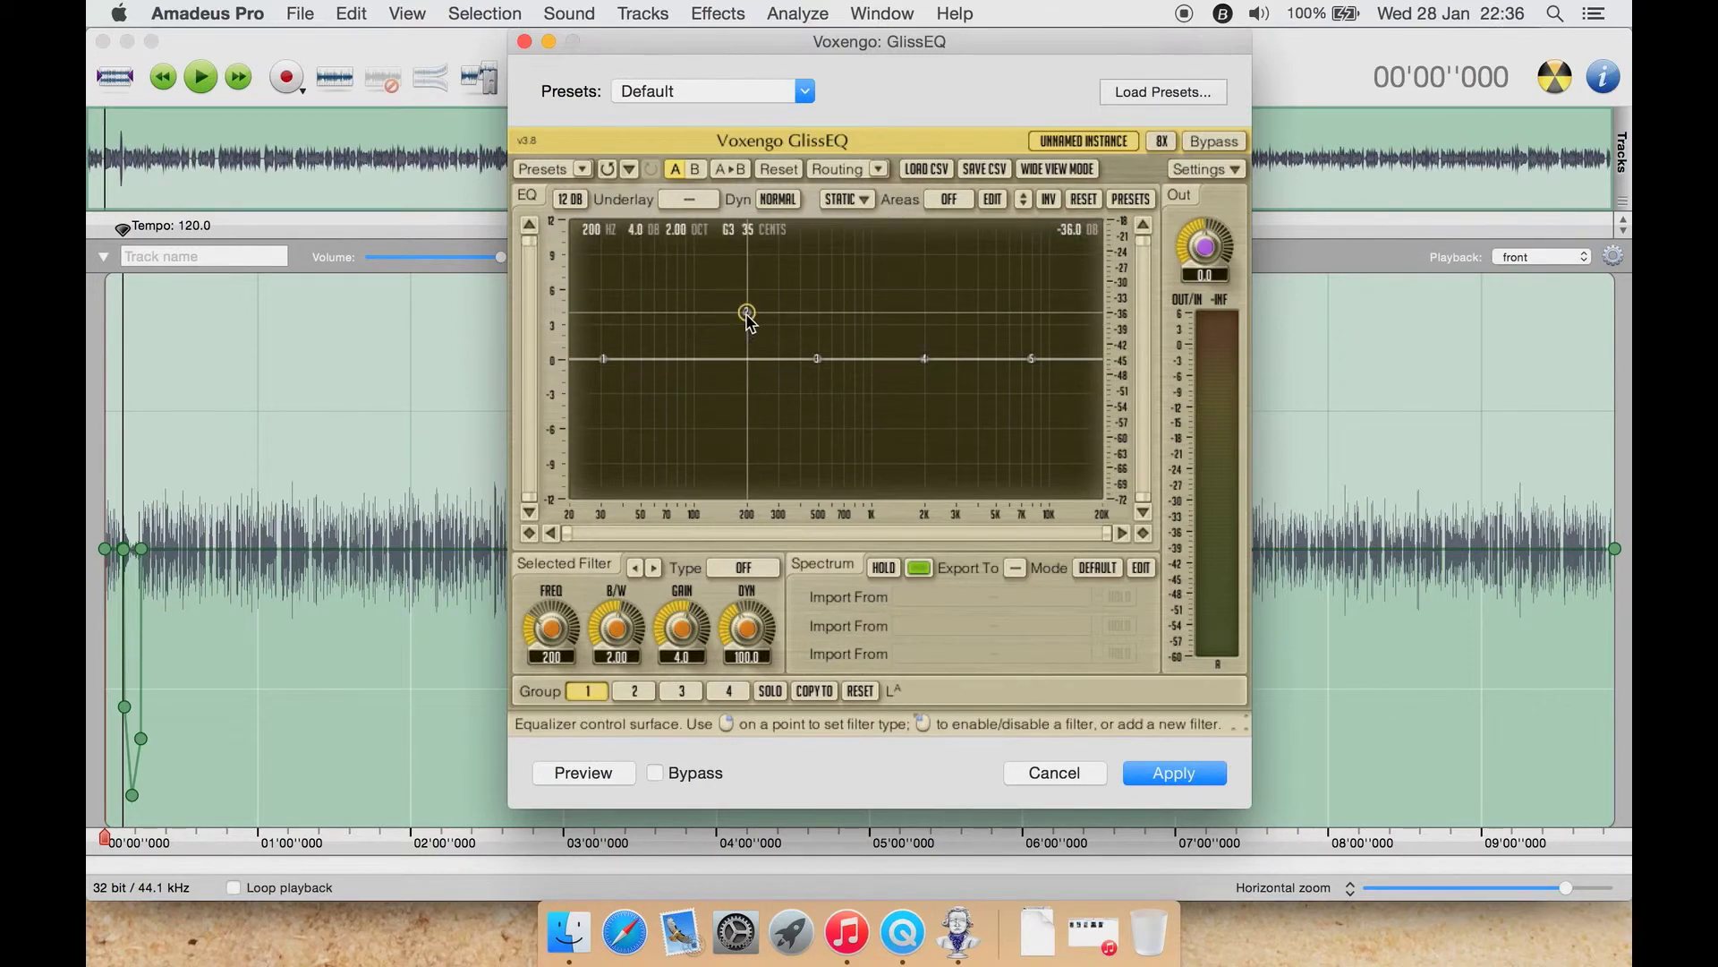
double_click(748, 313)
drag(747, 310, 748, 317)
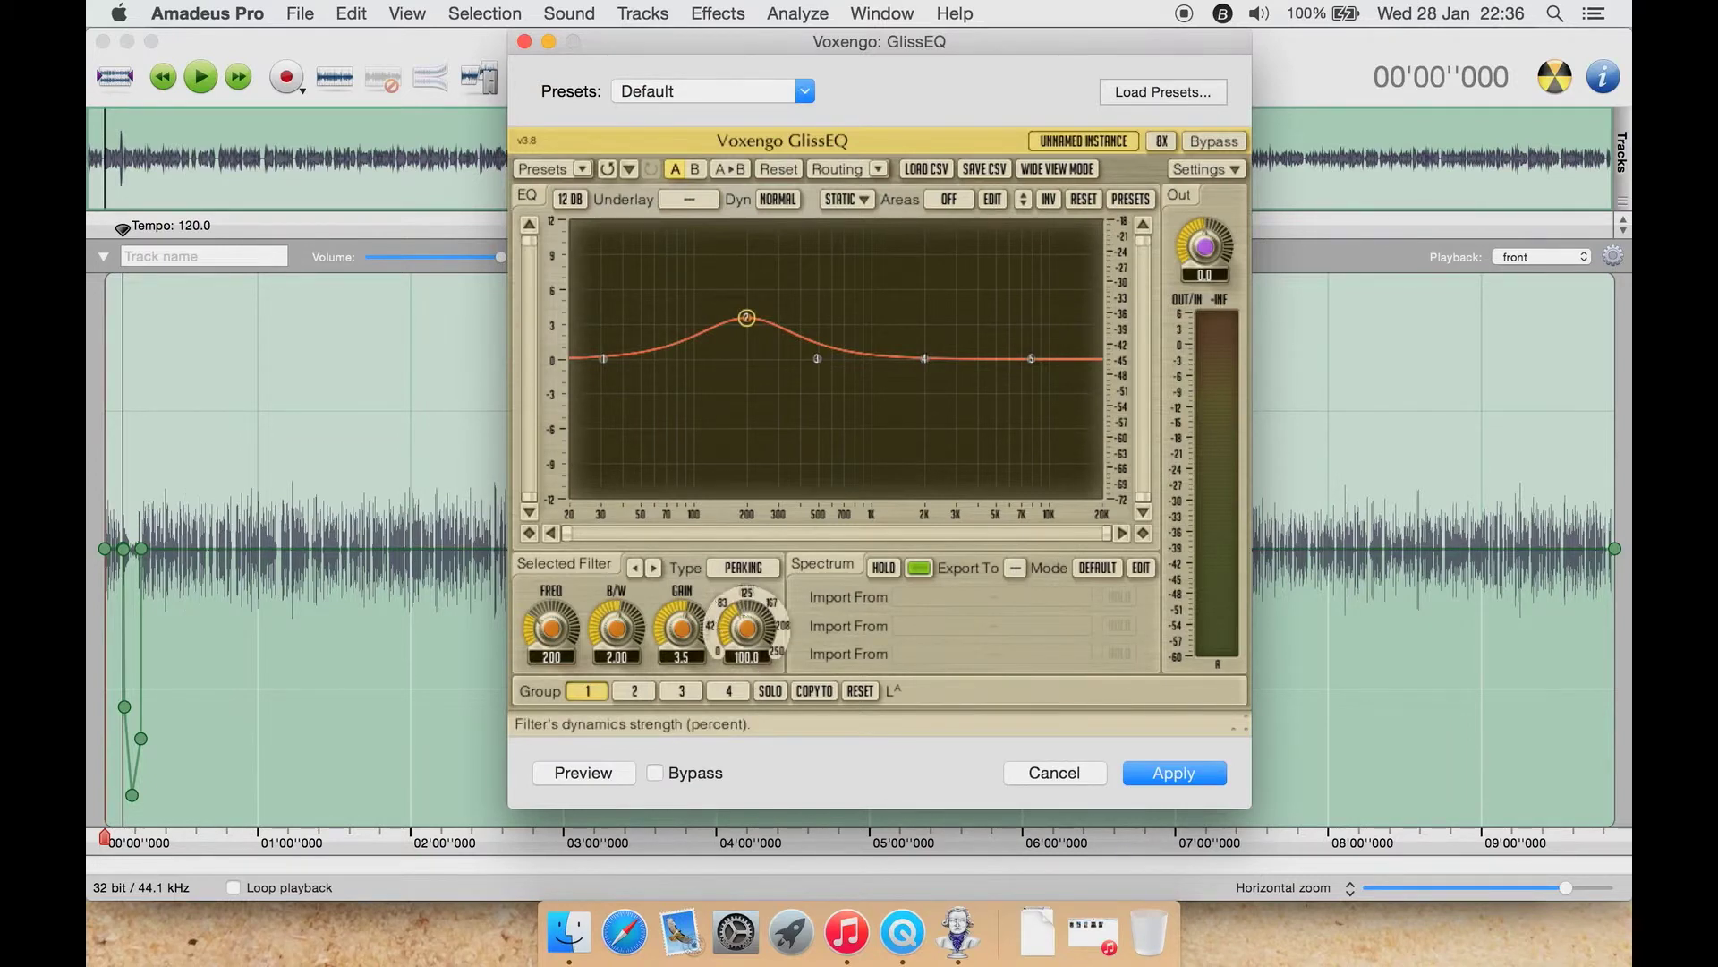
- Preview the audio while varying filter 2's dynamics strength, leave it at about 111 percent, and stop the preview
click(591, 774)
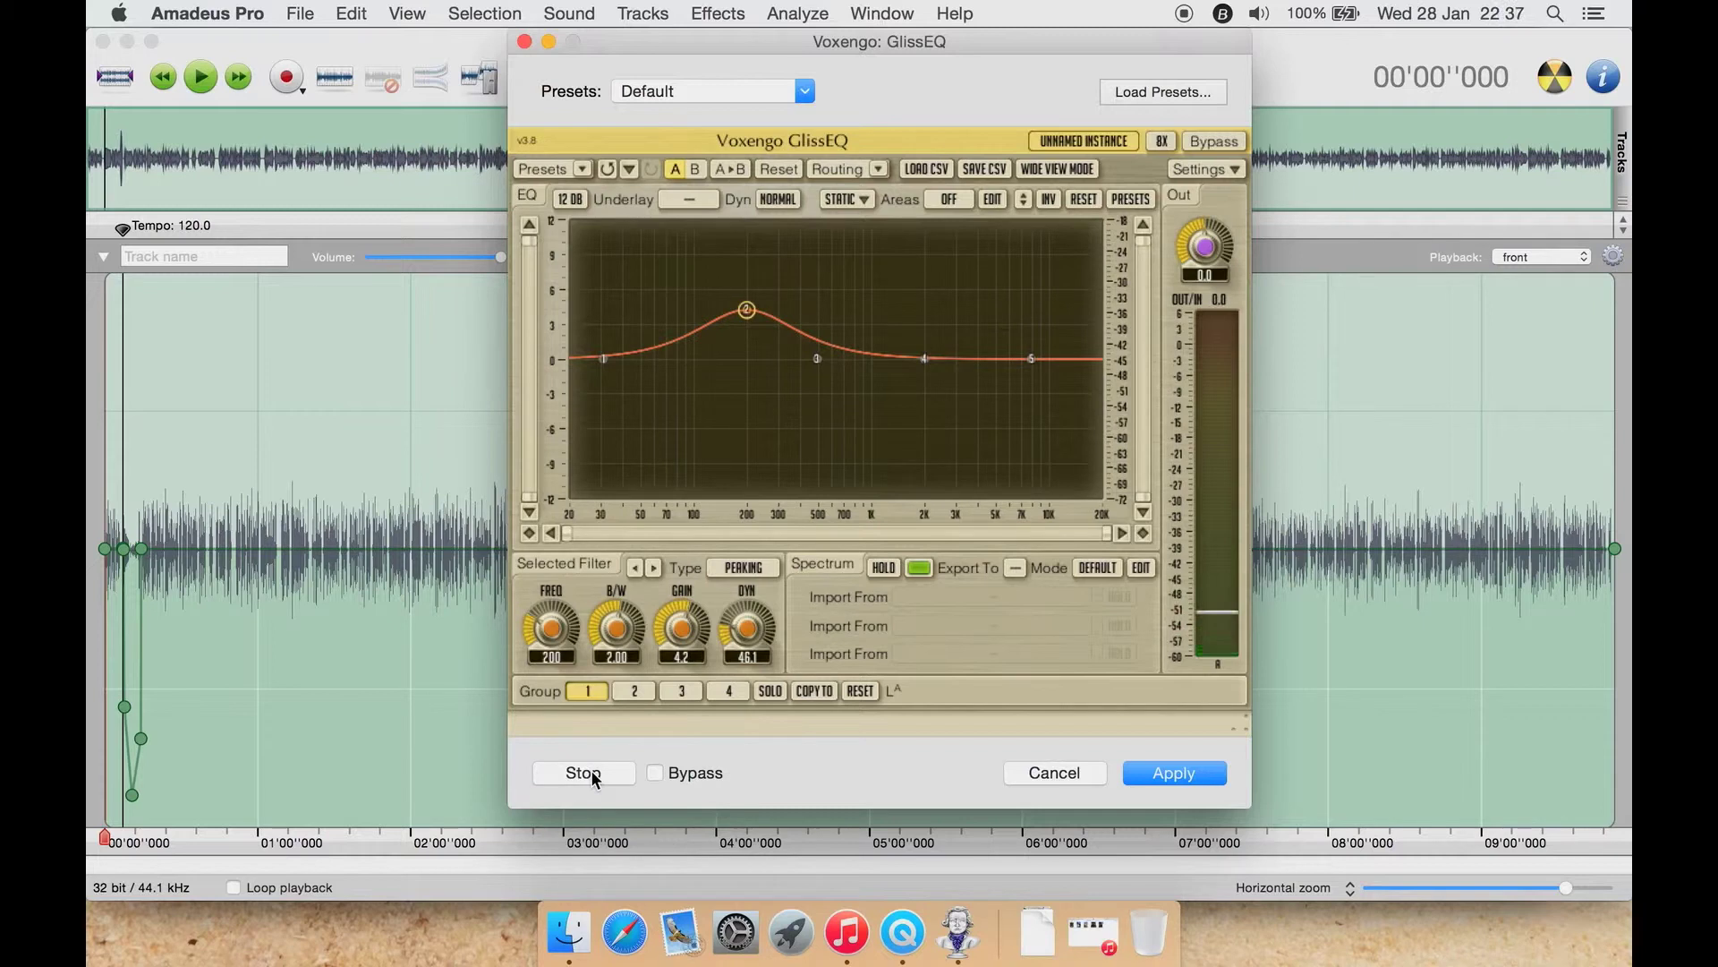
click(590, 774)
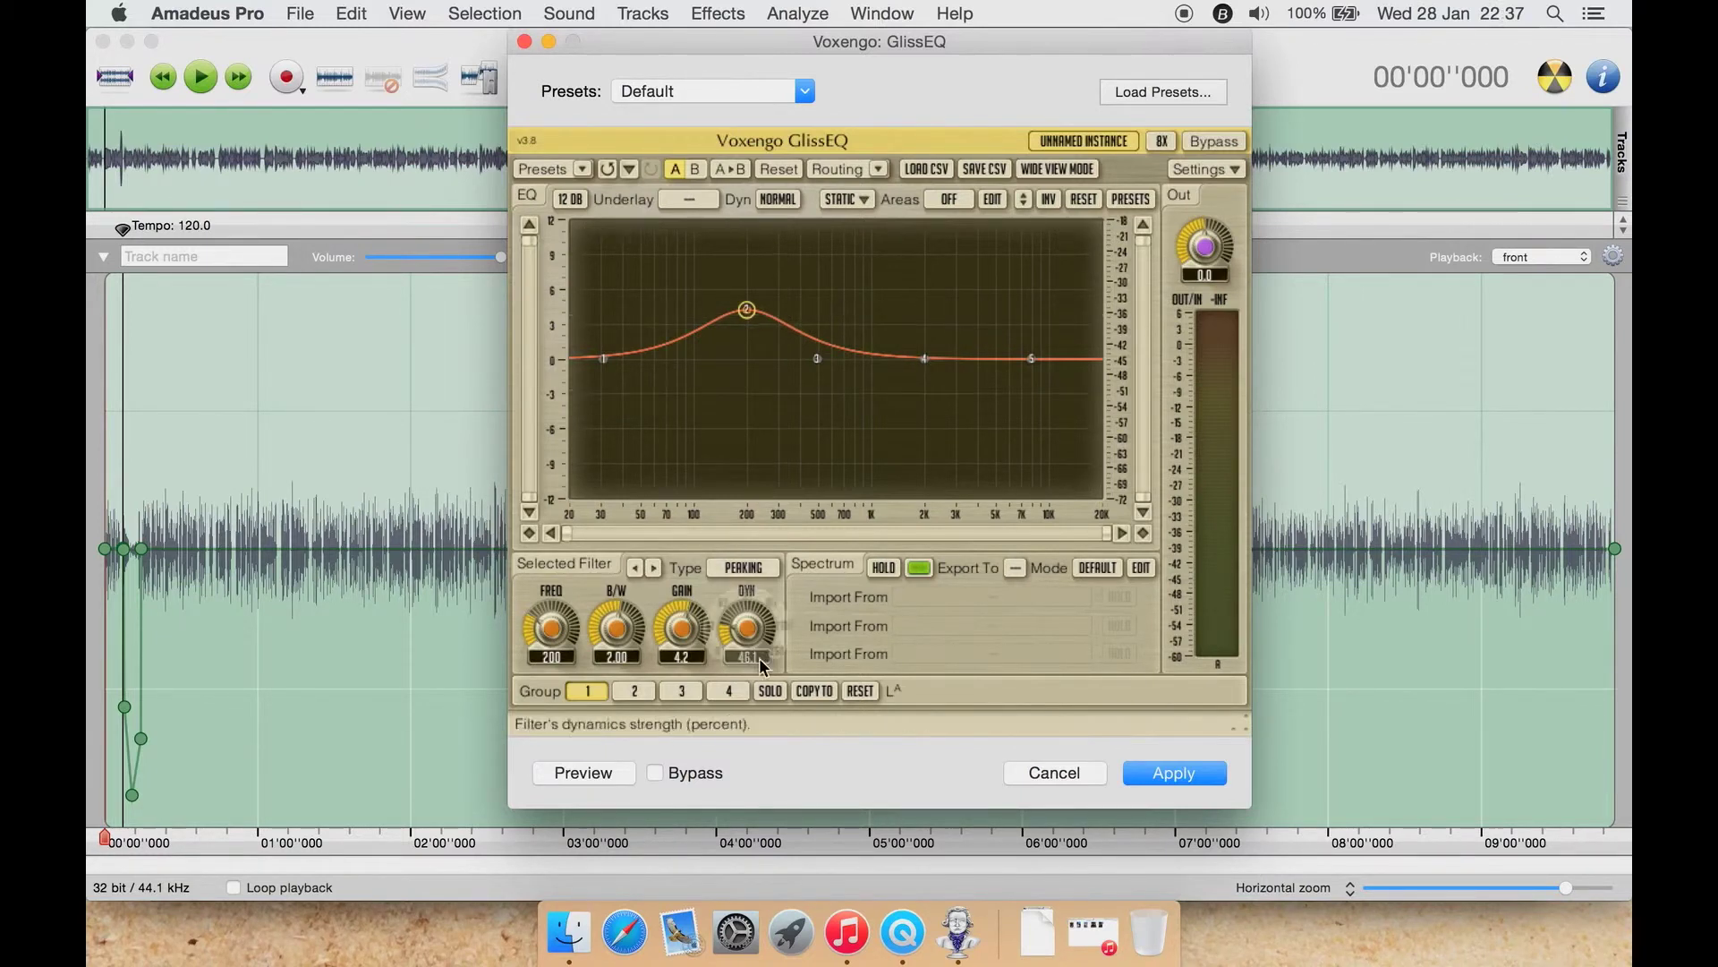
click(589, 773)
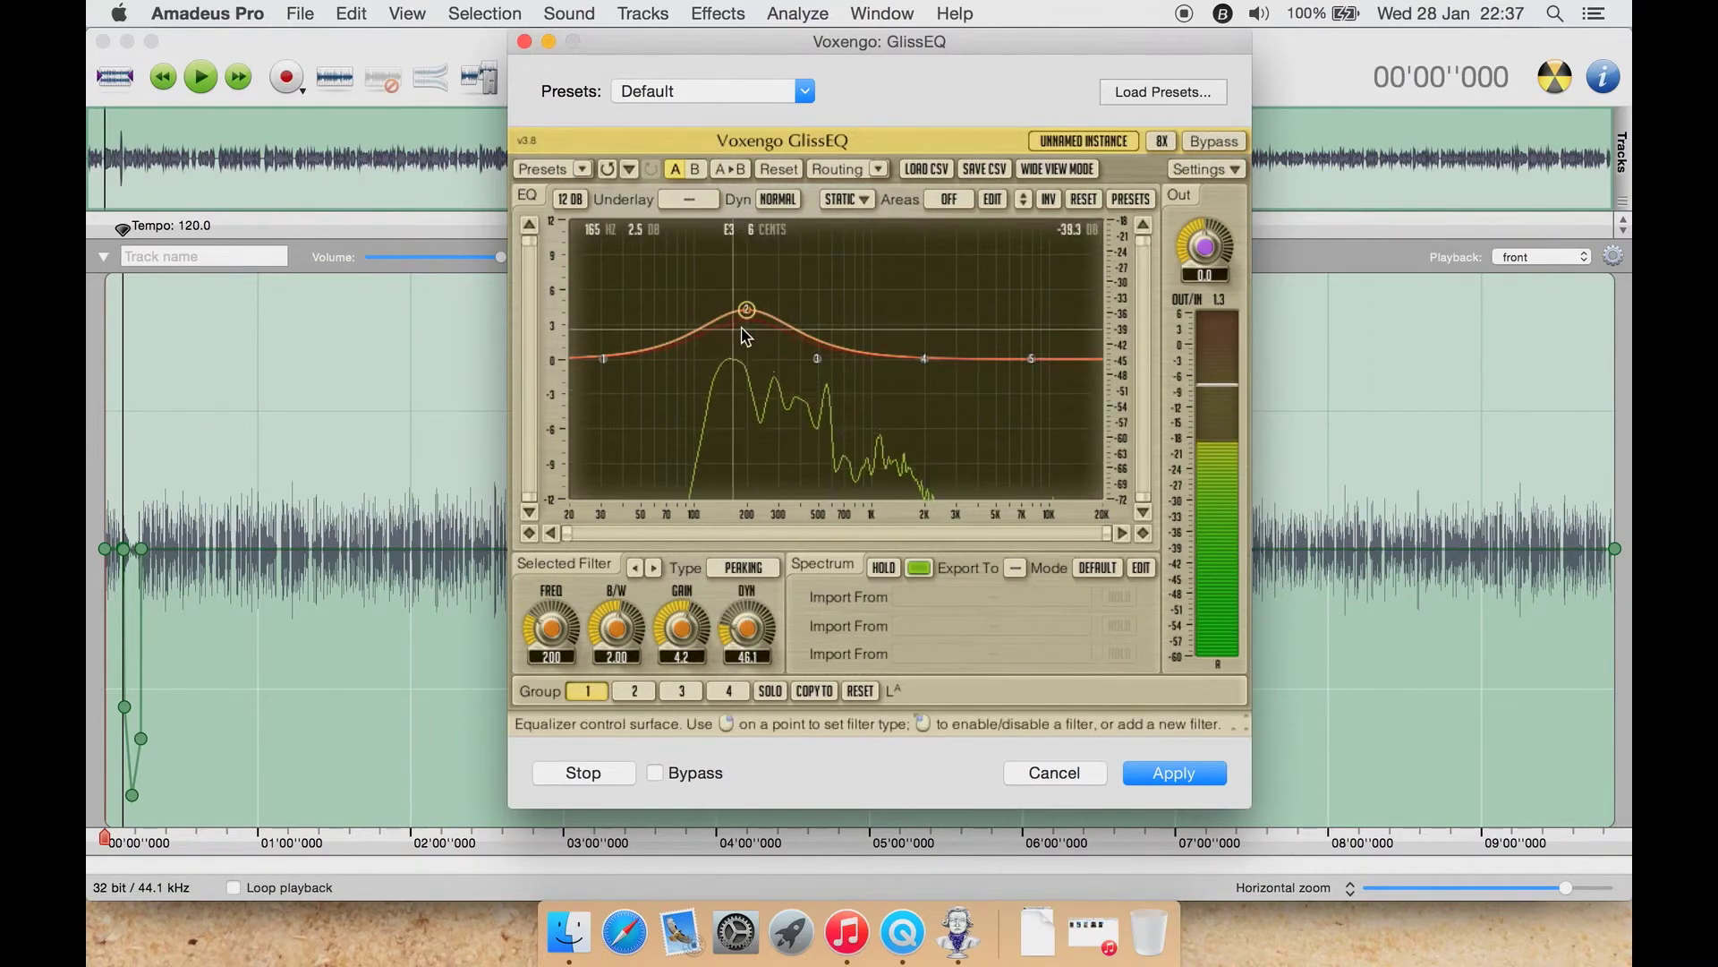
drag(732, 631, 732, 666)
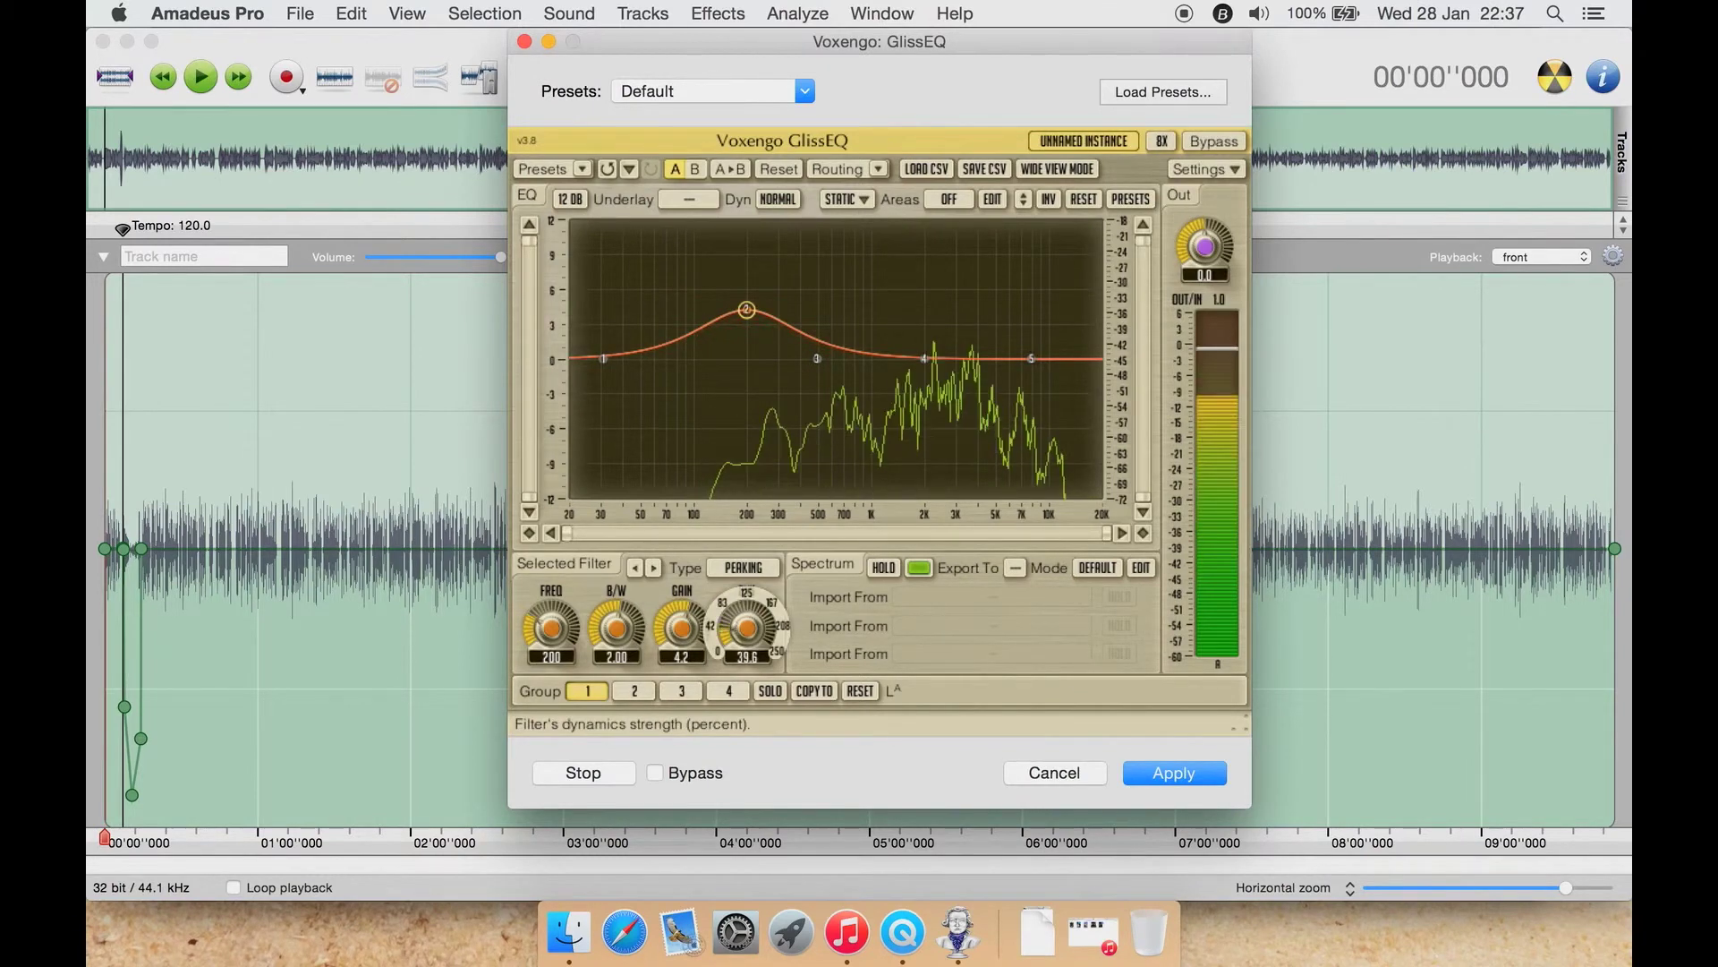
drag(732, 667, 732, 524)
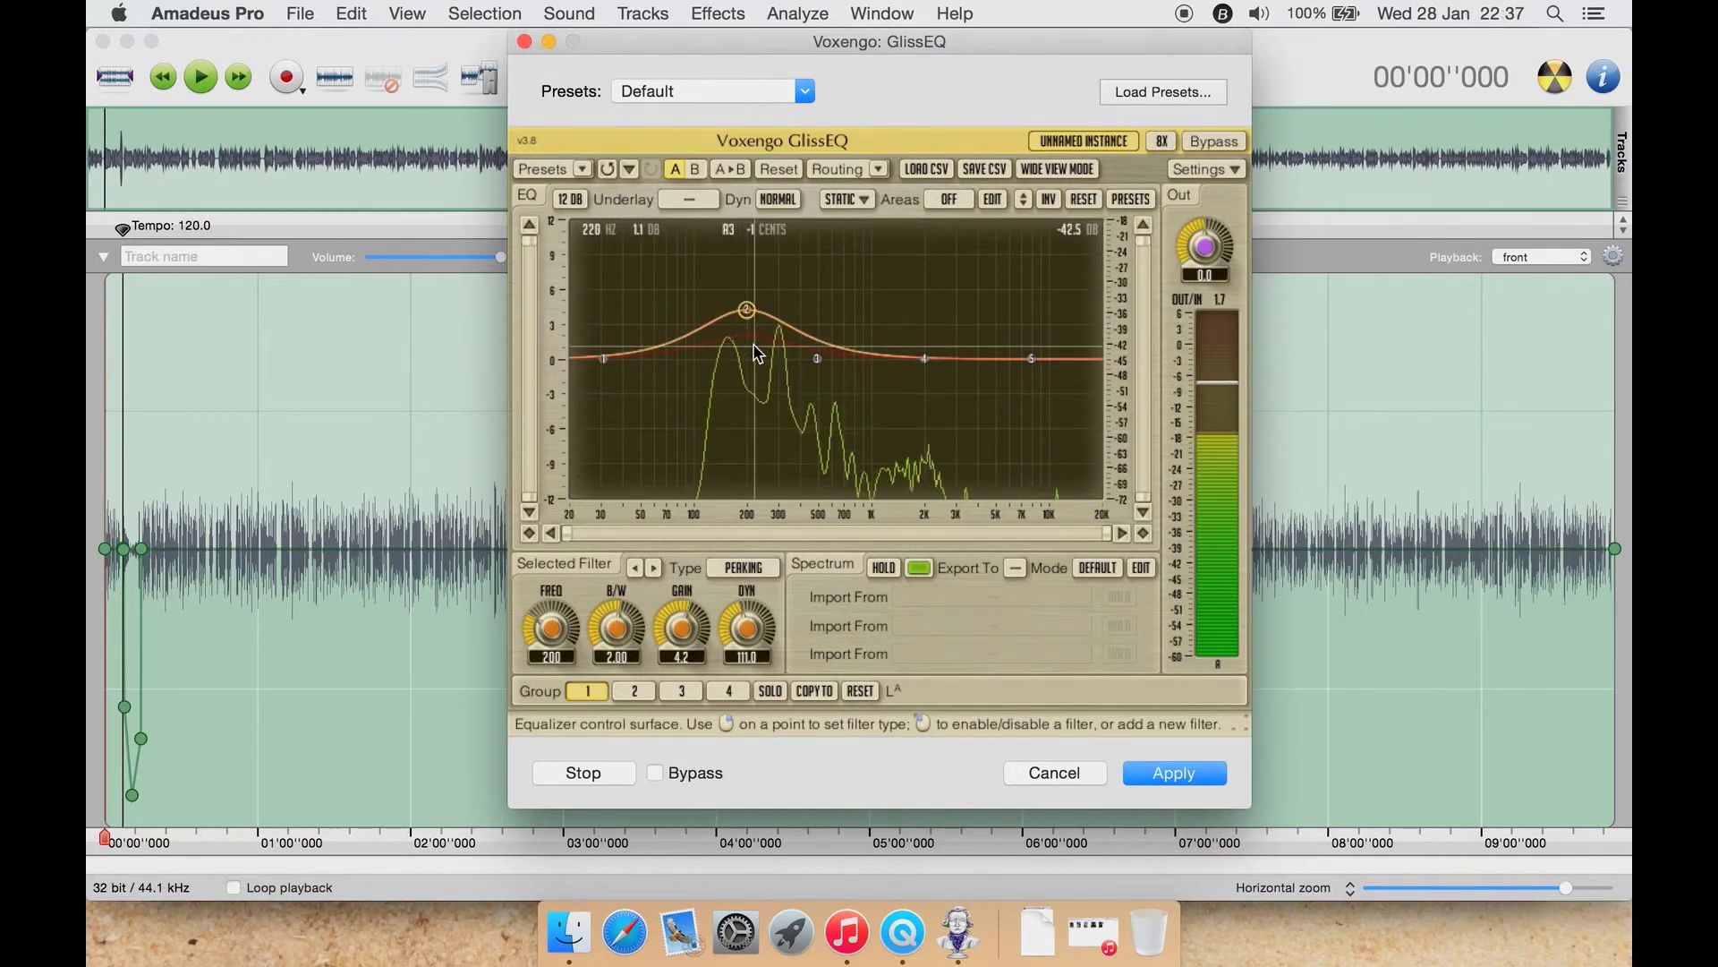
click(570, 770)
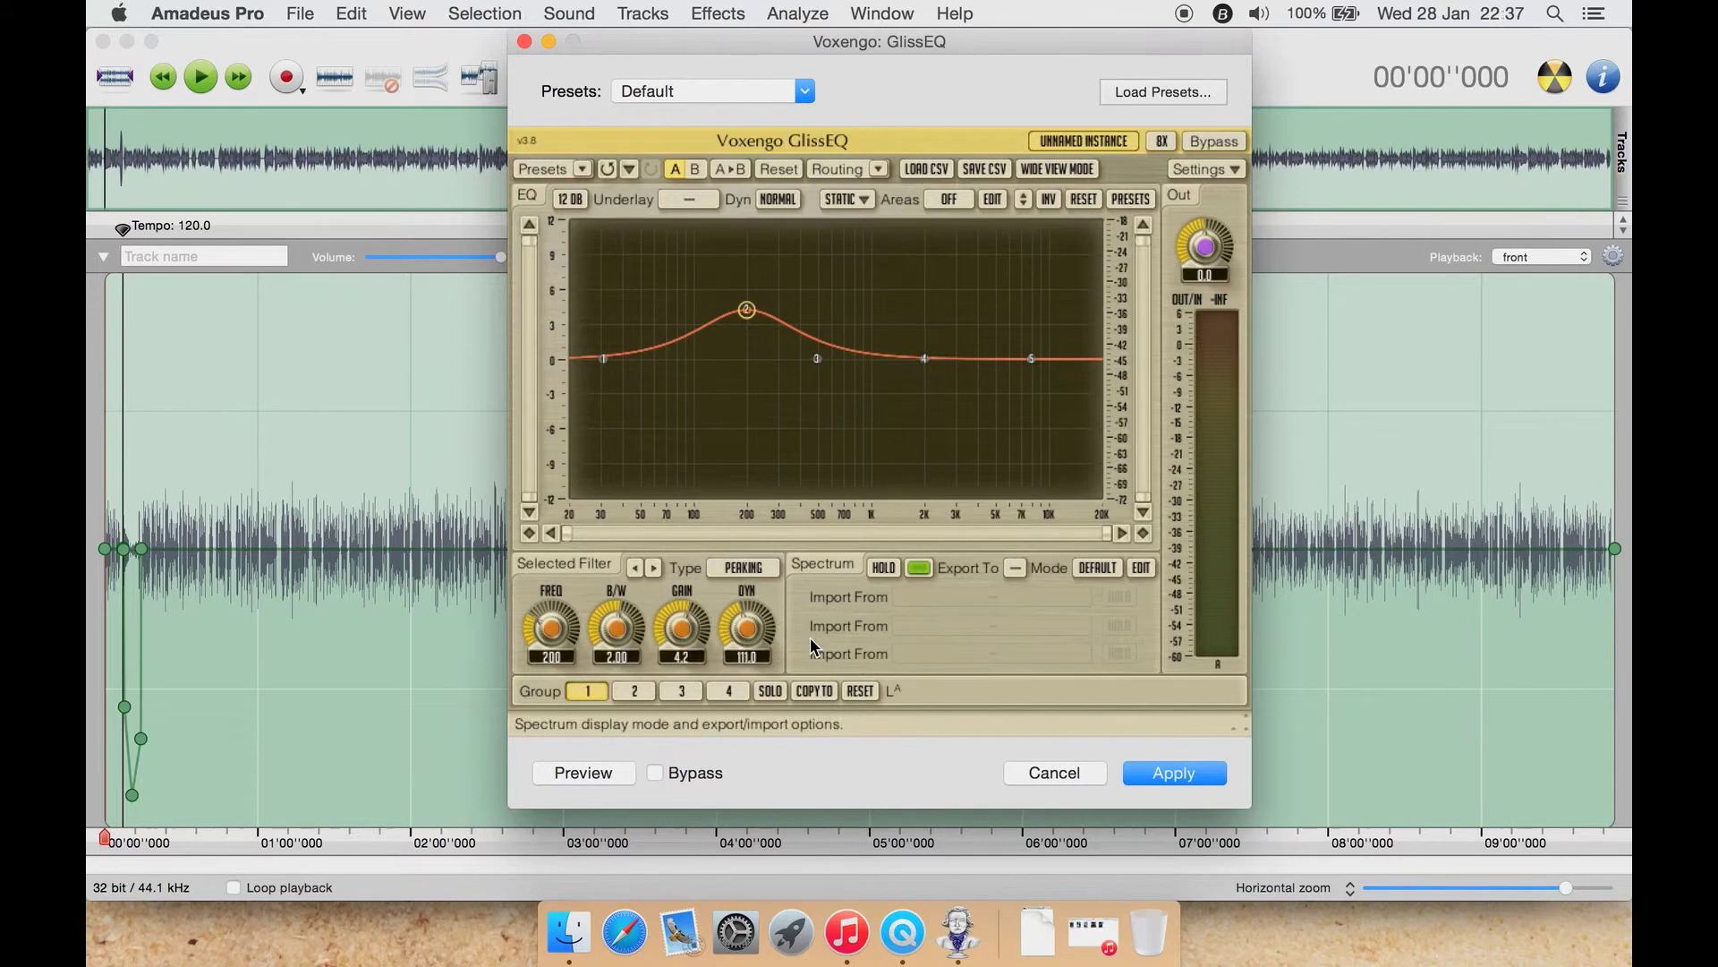
- Look through channel groups 2, 3 and 4 and return to group 1
click(626, 697)
click(682, 692)
click(729, 693)
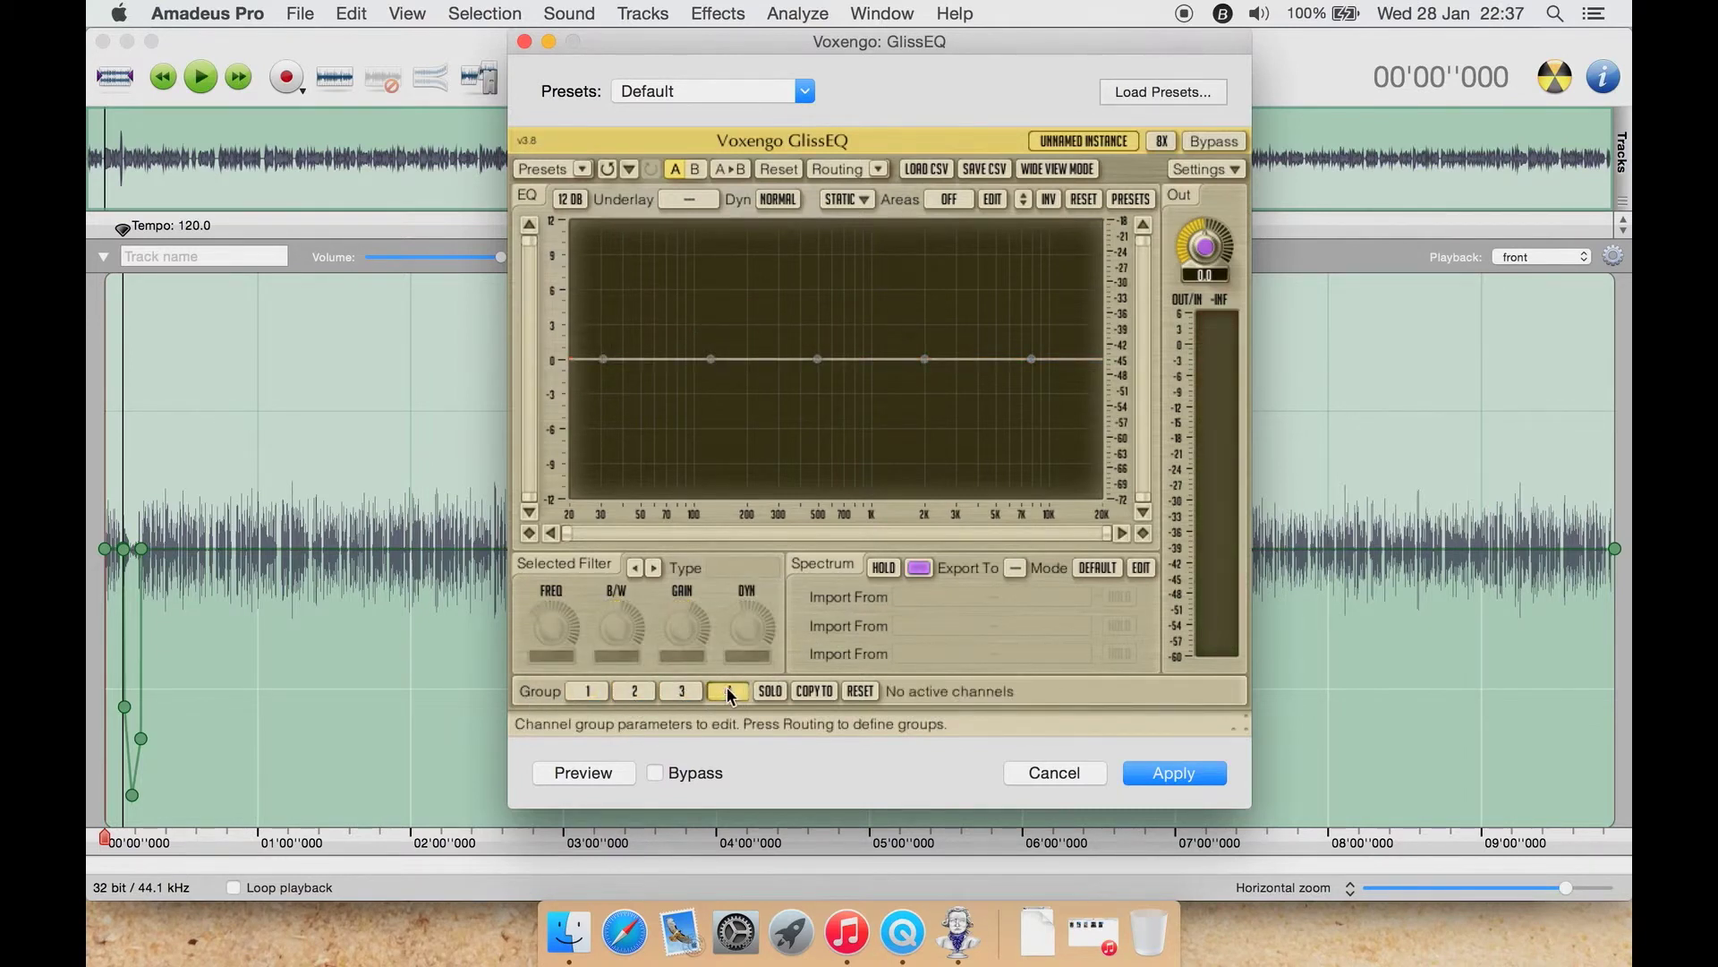
click(588, 690)
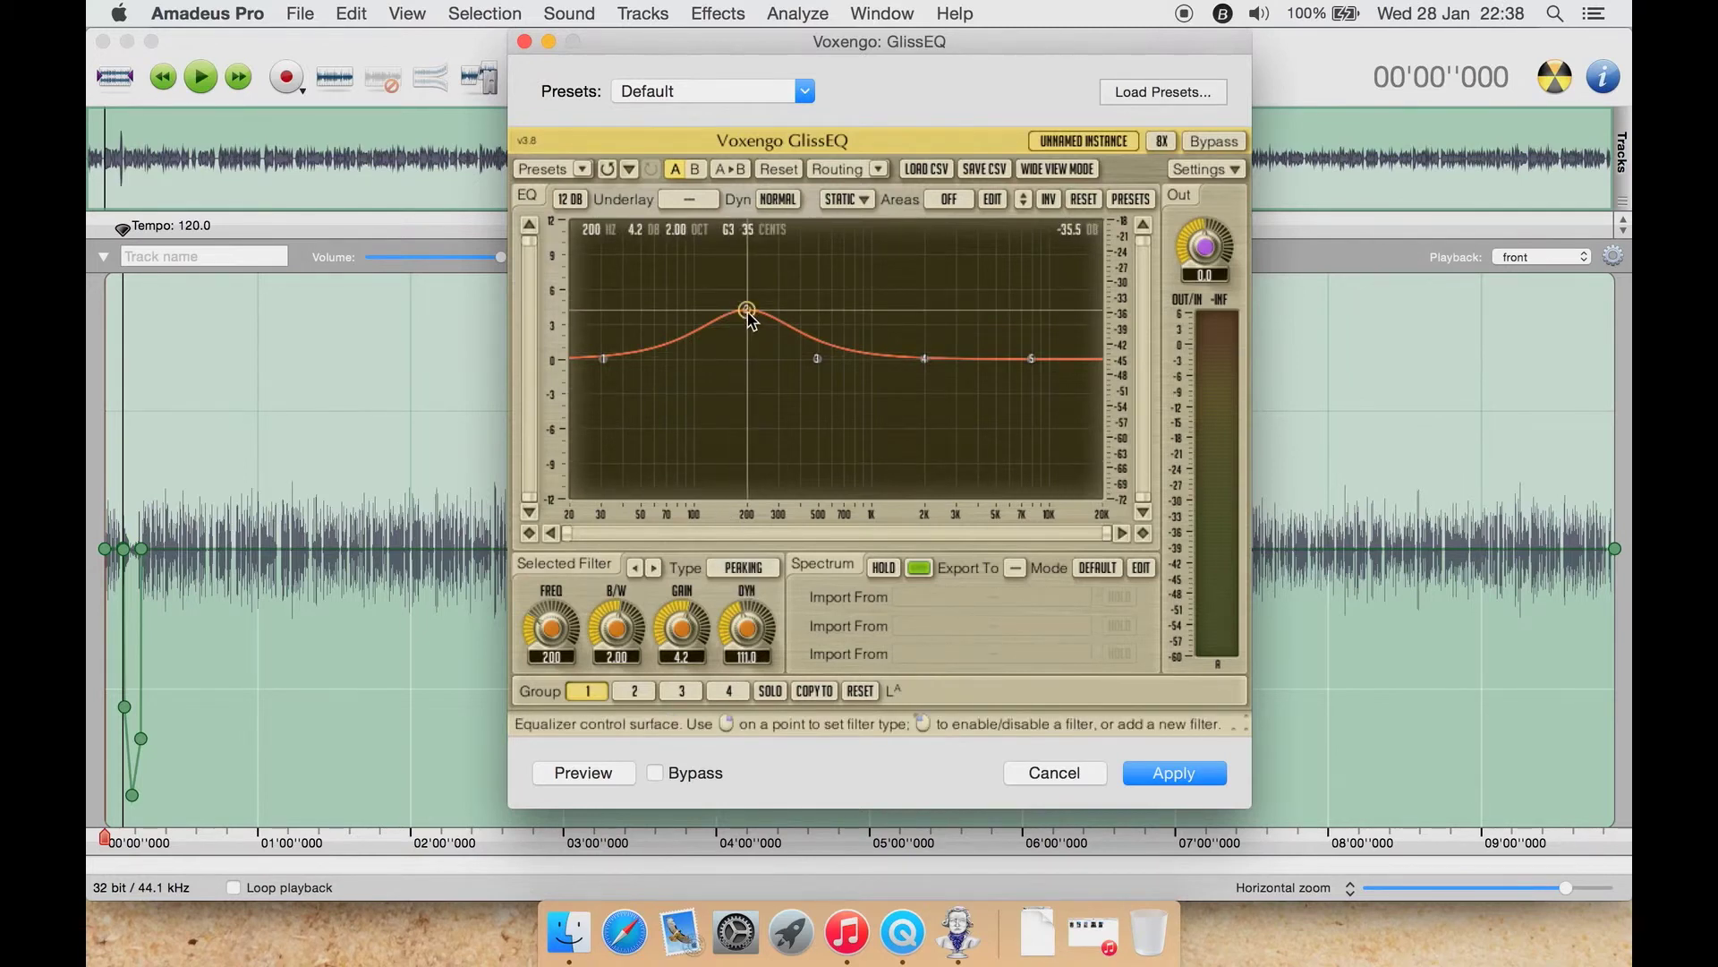
- Try the Peaking Inv and Peaking Hrm filter types on filter 2
click(753, 570)
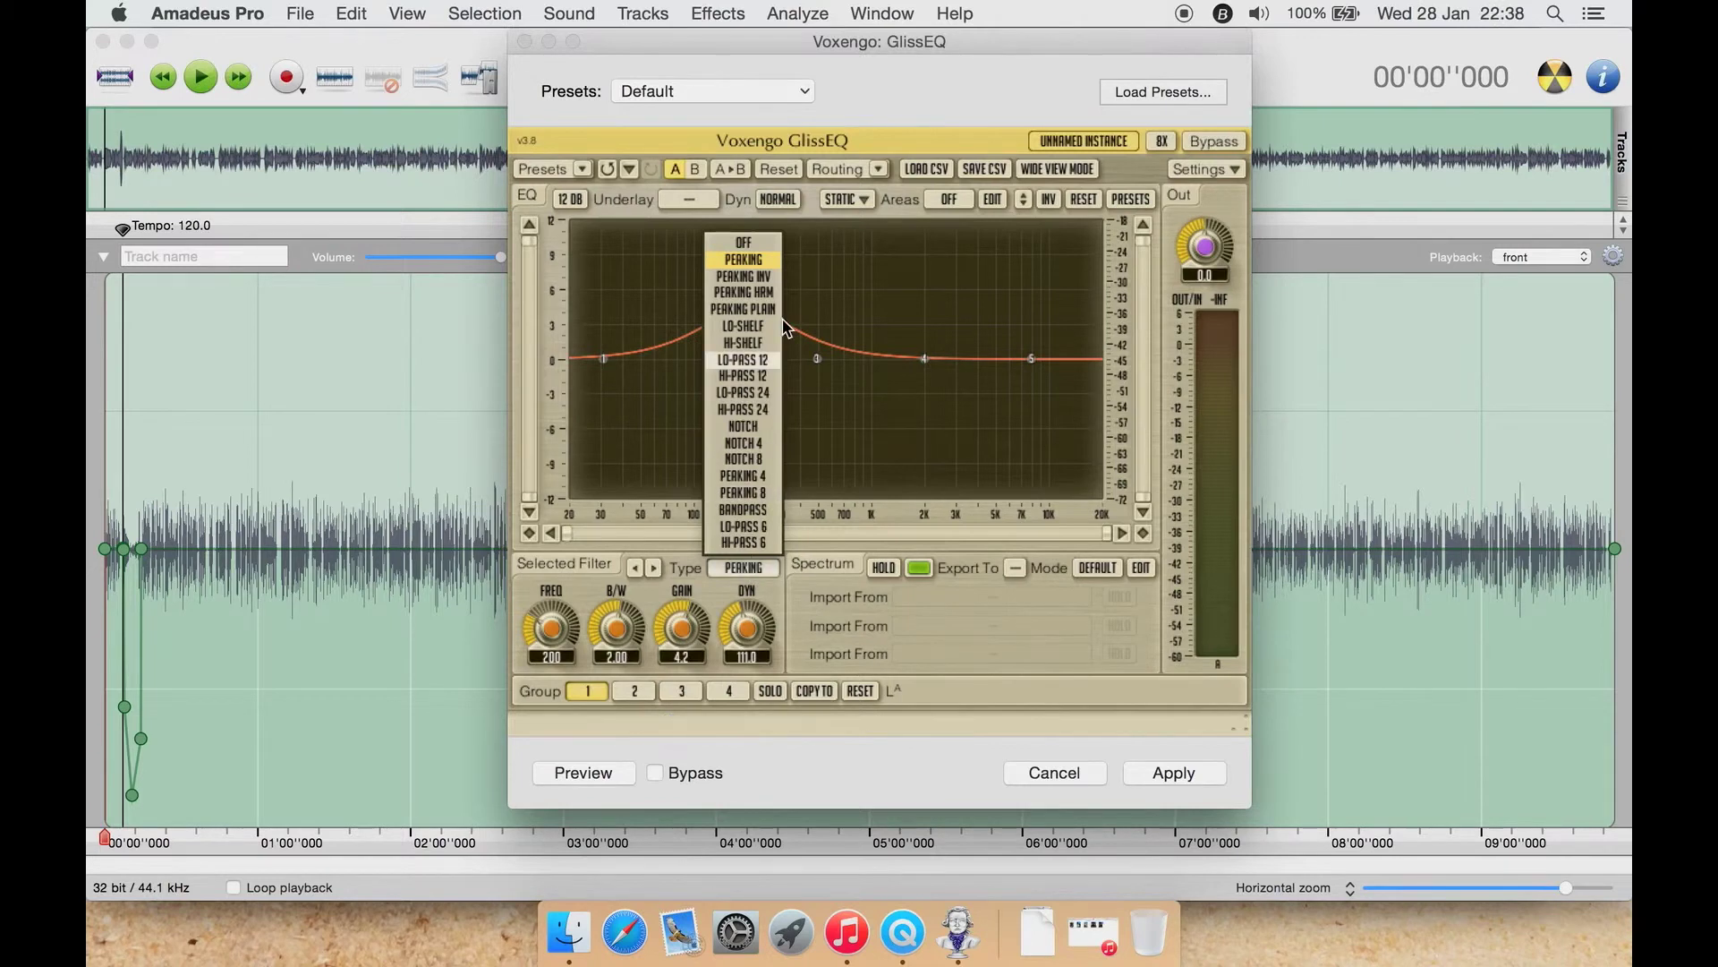
click(761, 277)
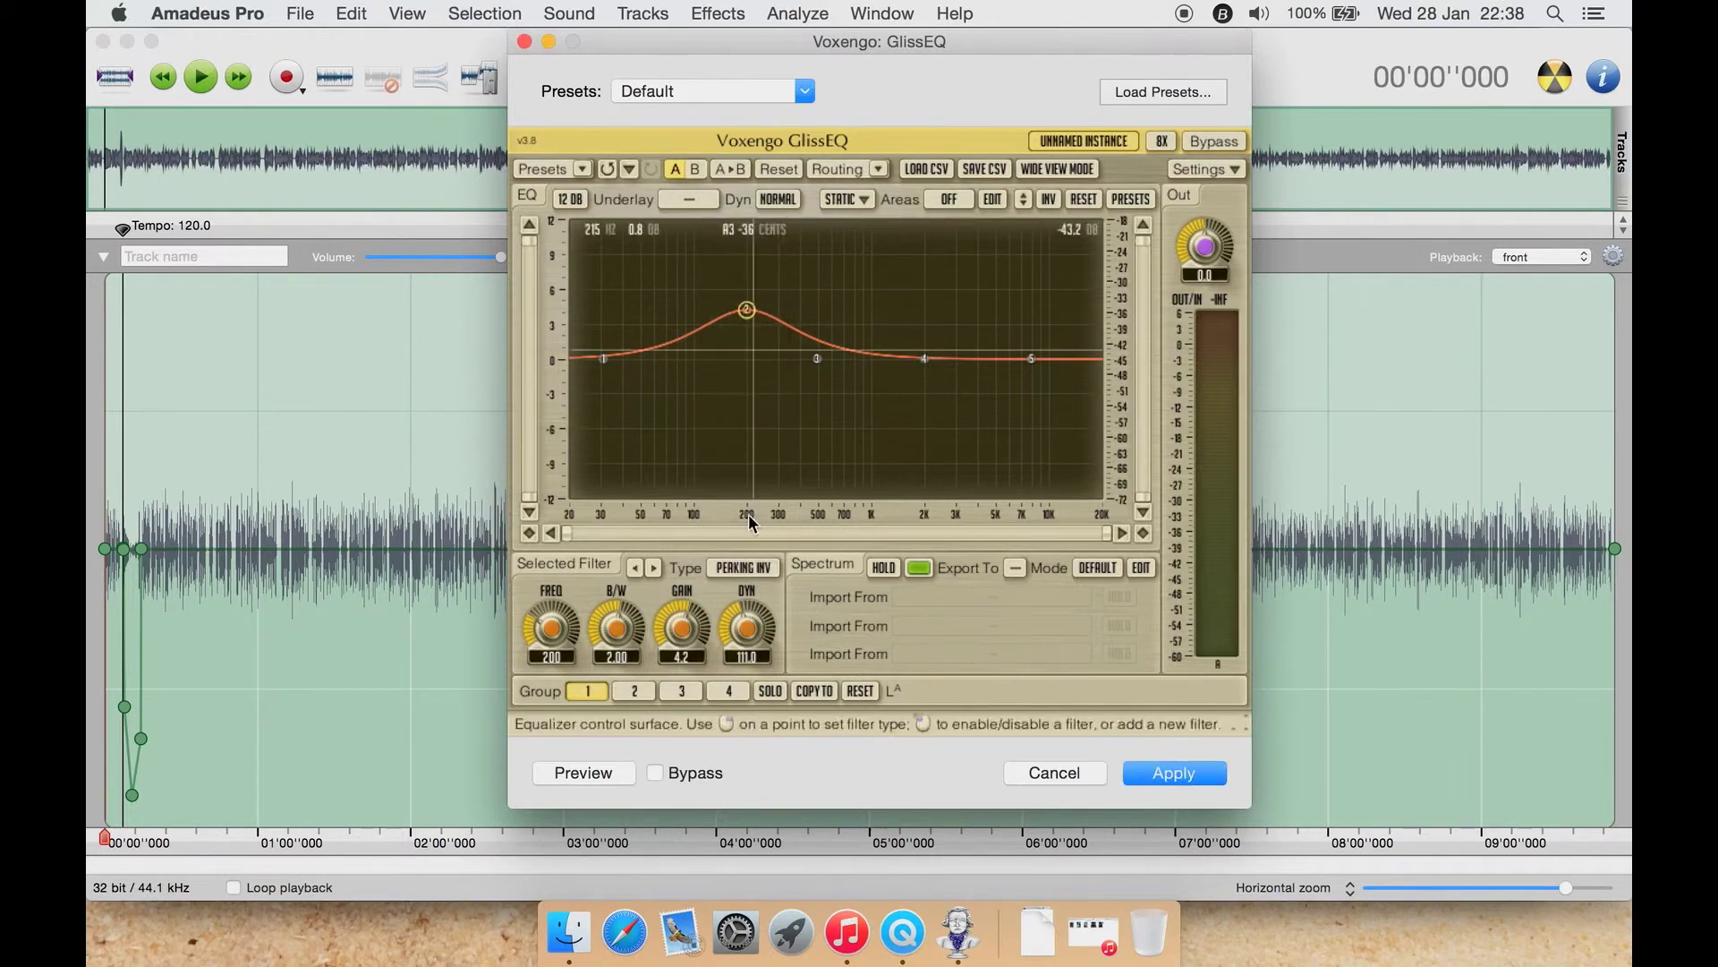
click(760, 568)
click(769, 292)
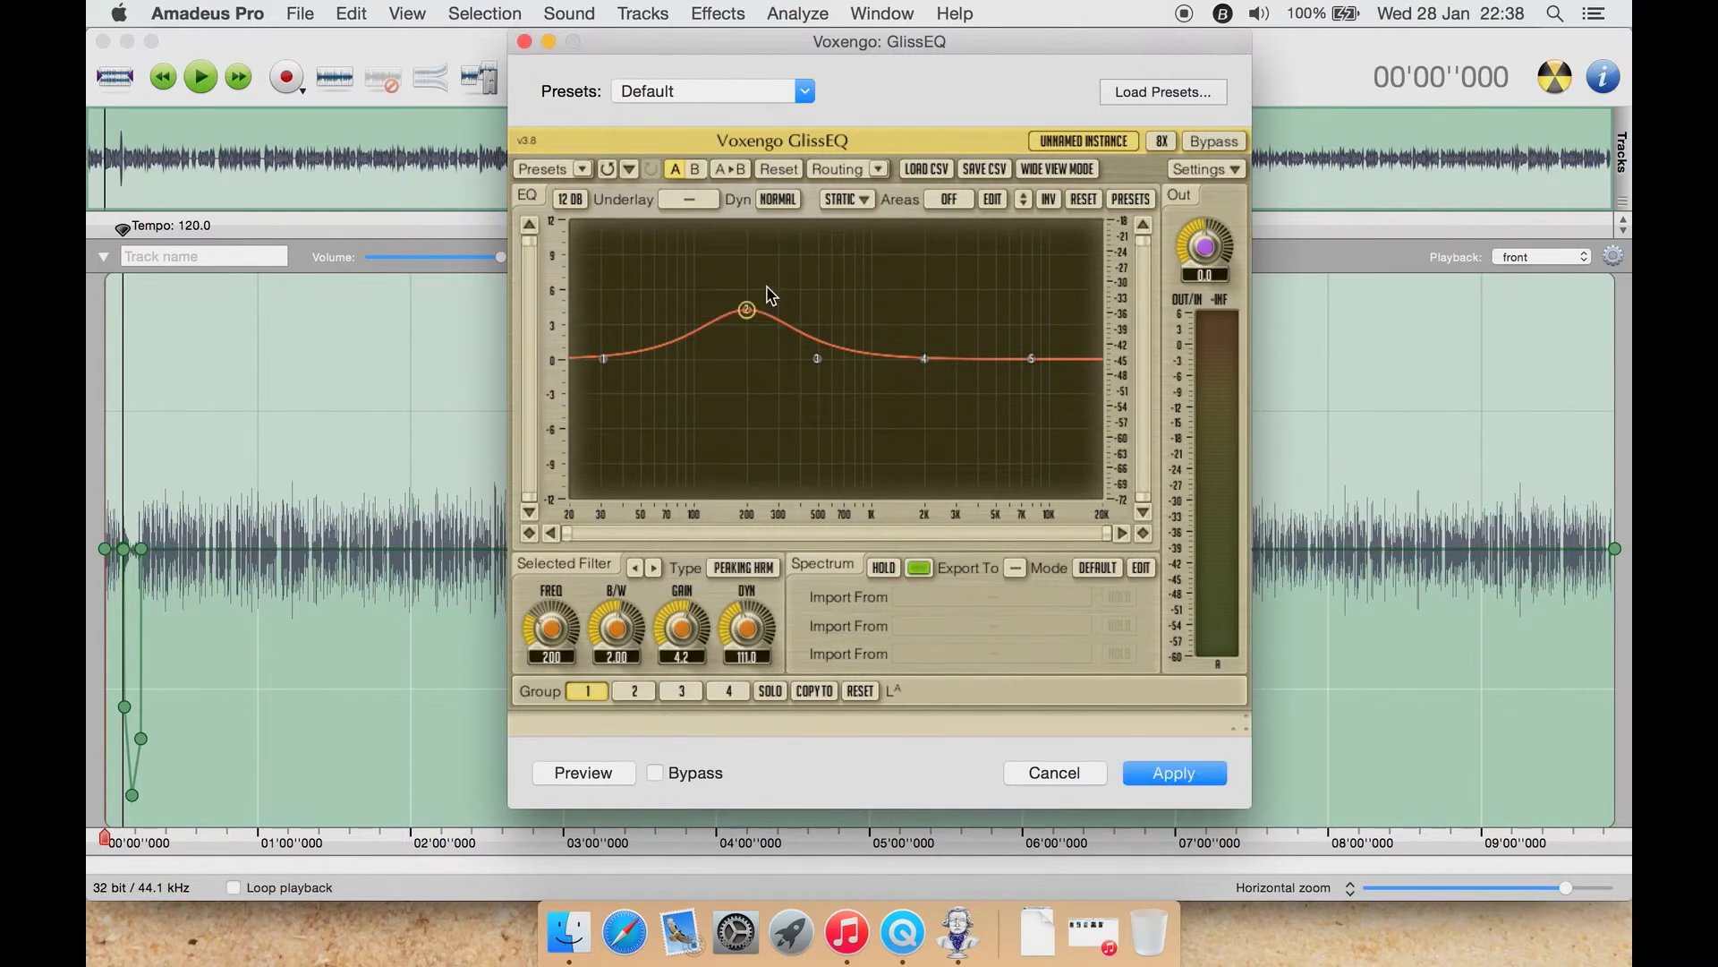
- Try the Lo-Shelf and Hi-Shelf filter types on filter 2
click(734, 569)
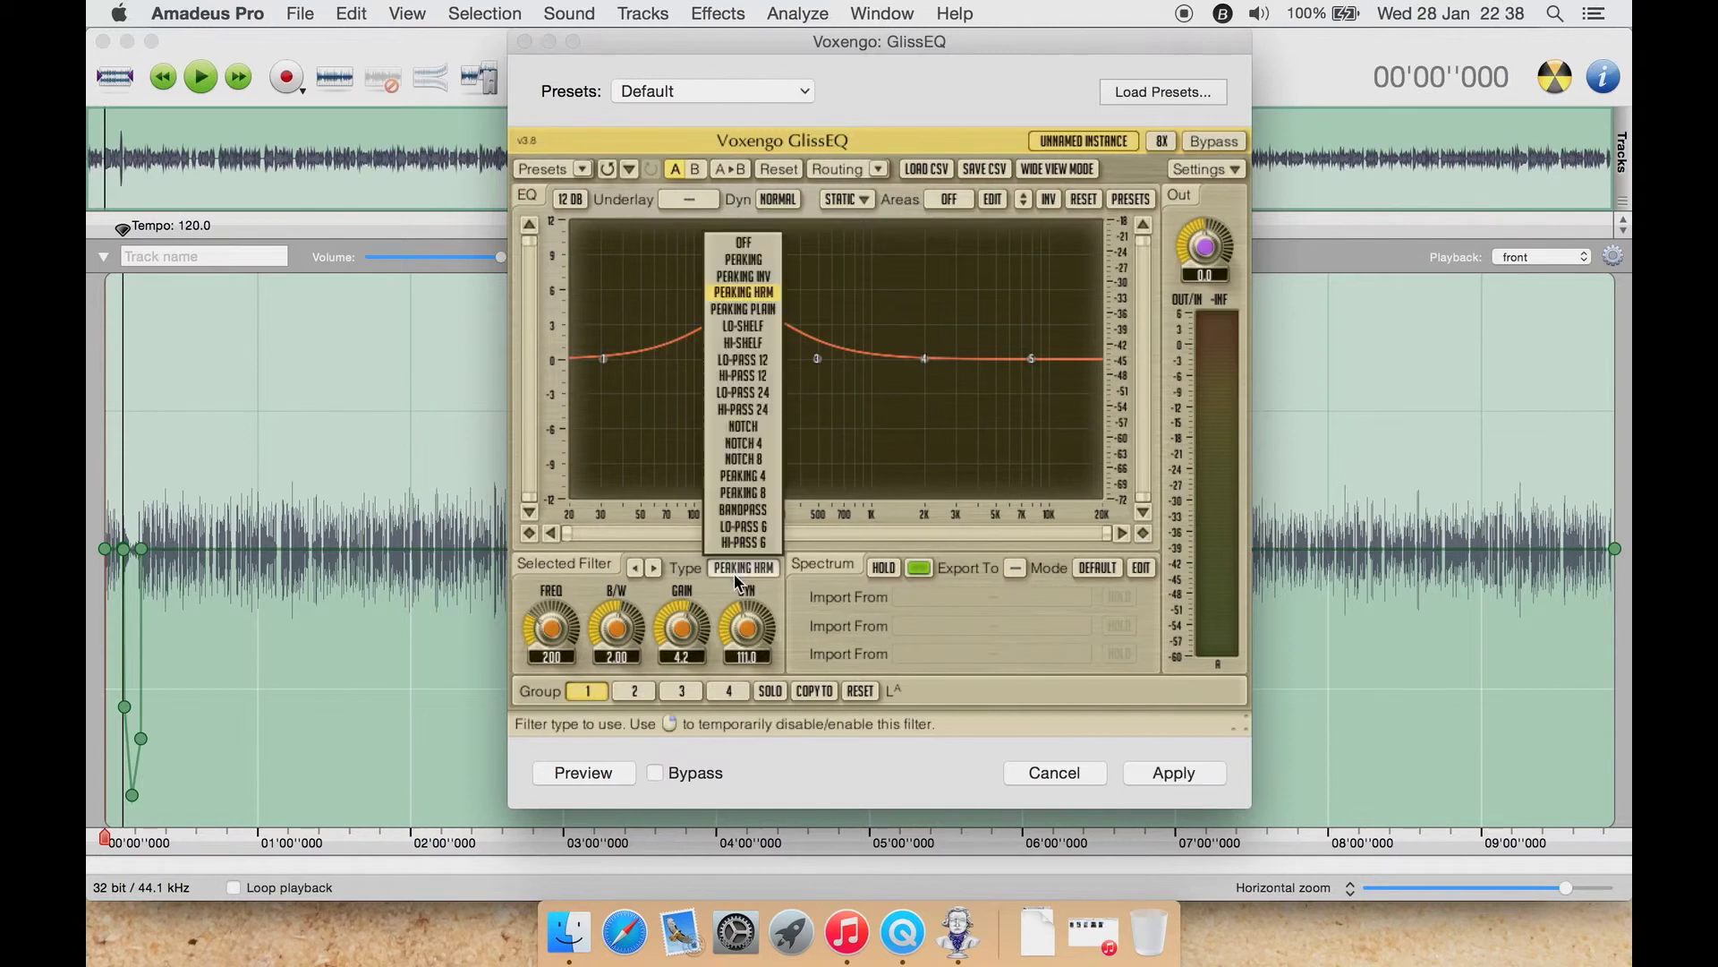
click(761, 326)
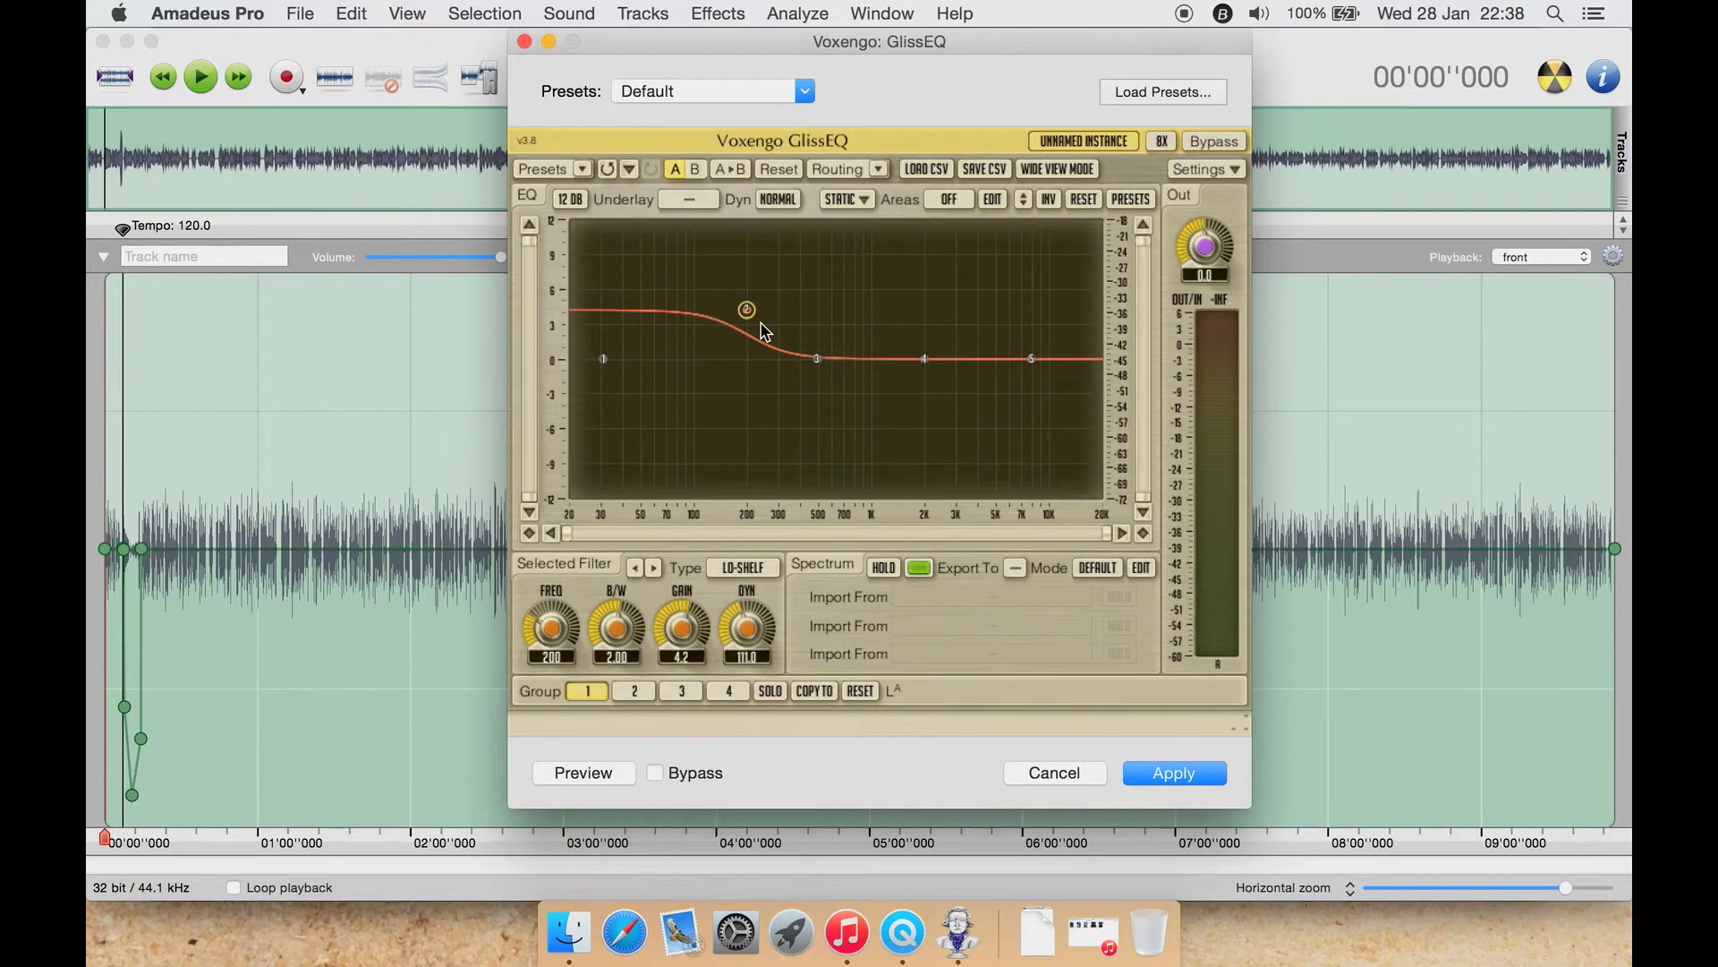
click(743, 567)
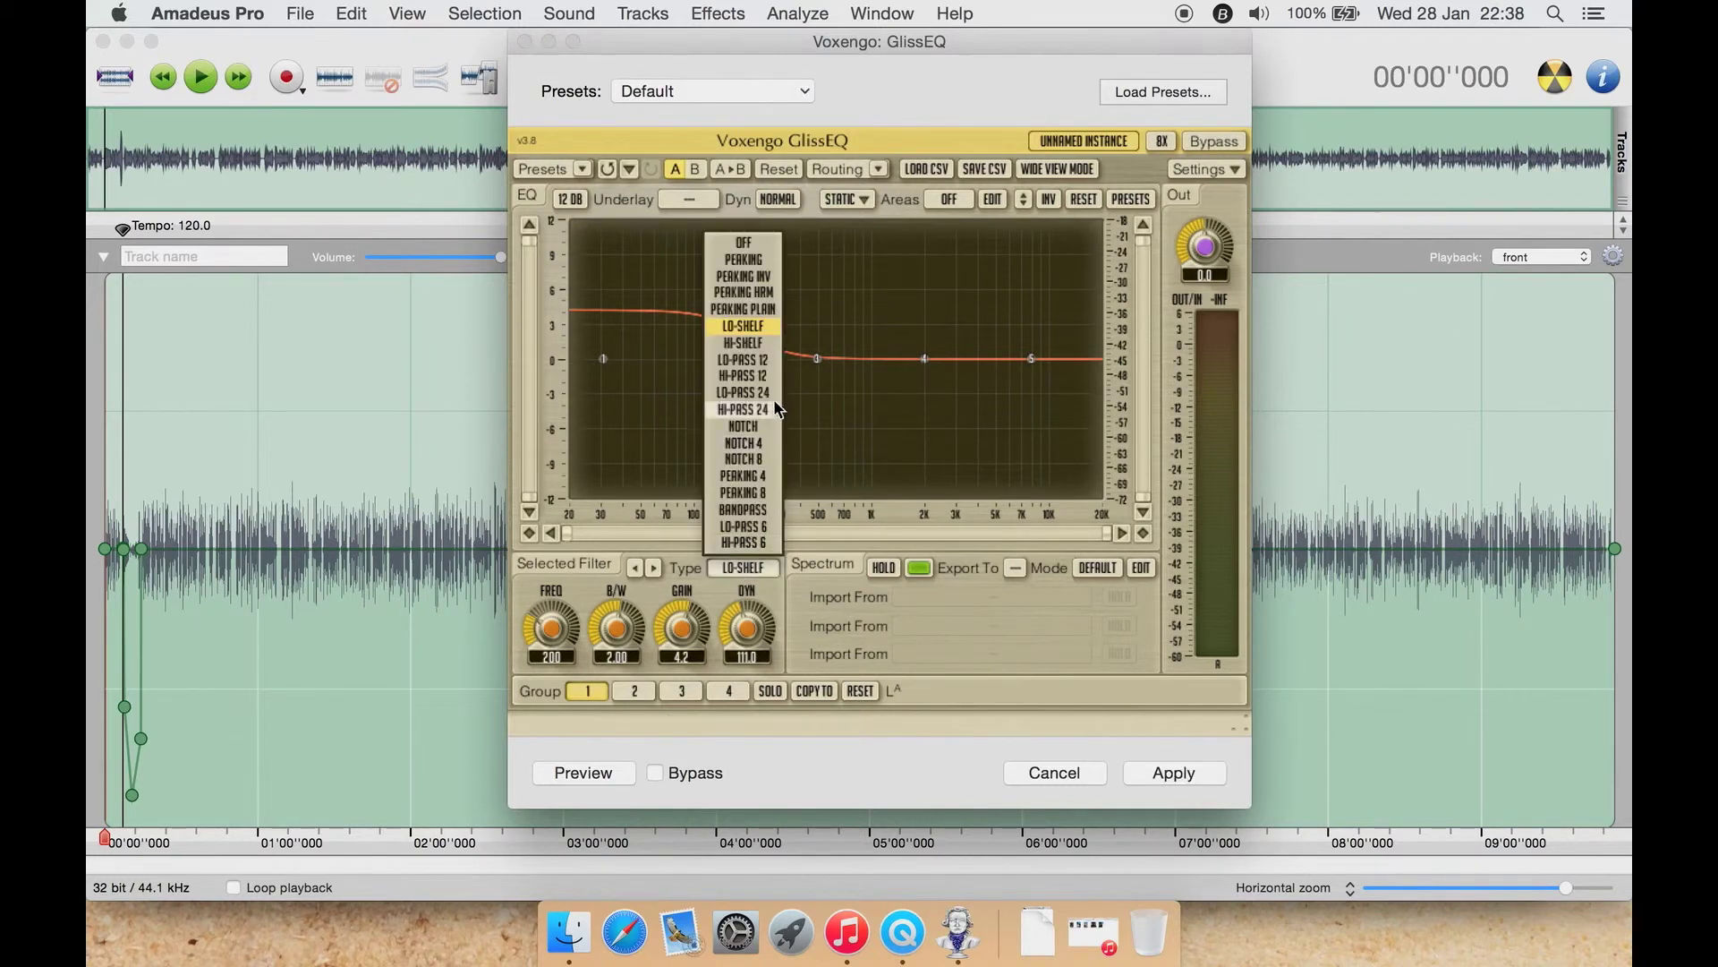
click(752, 343)
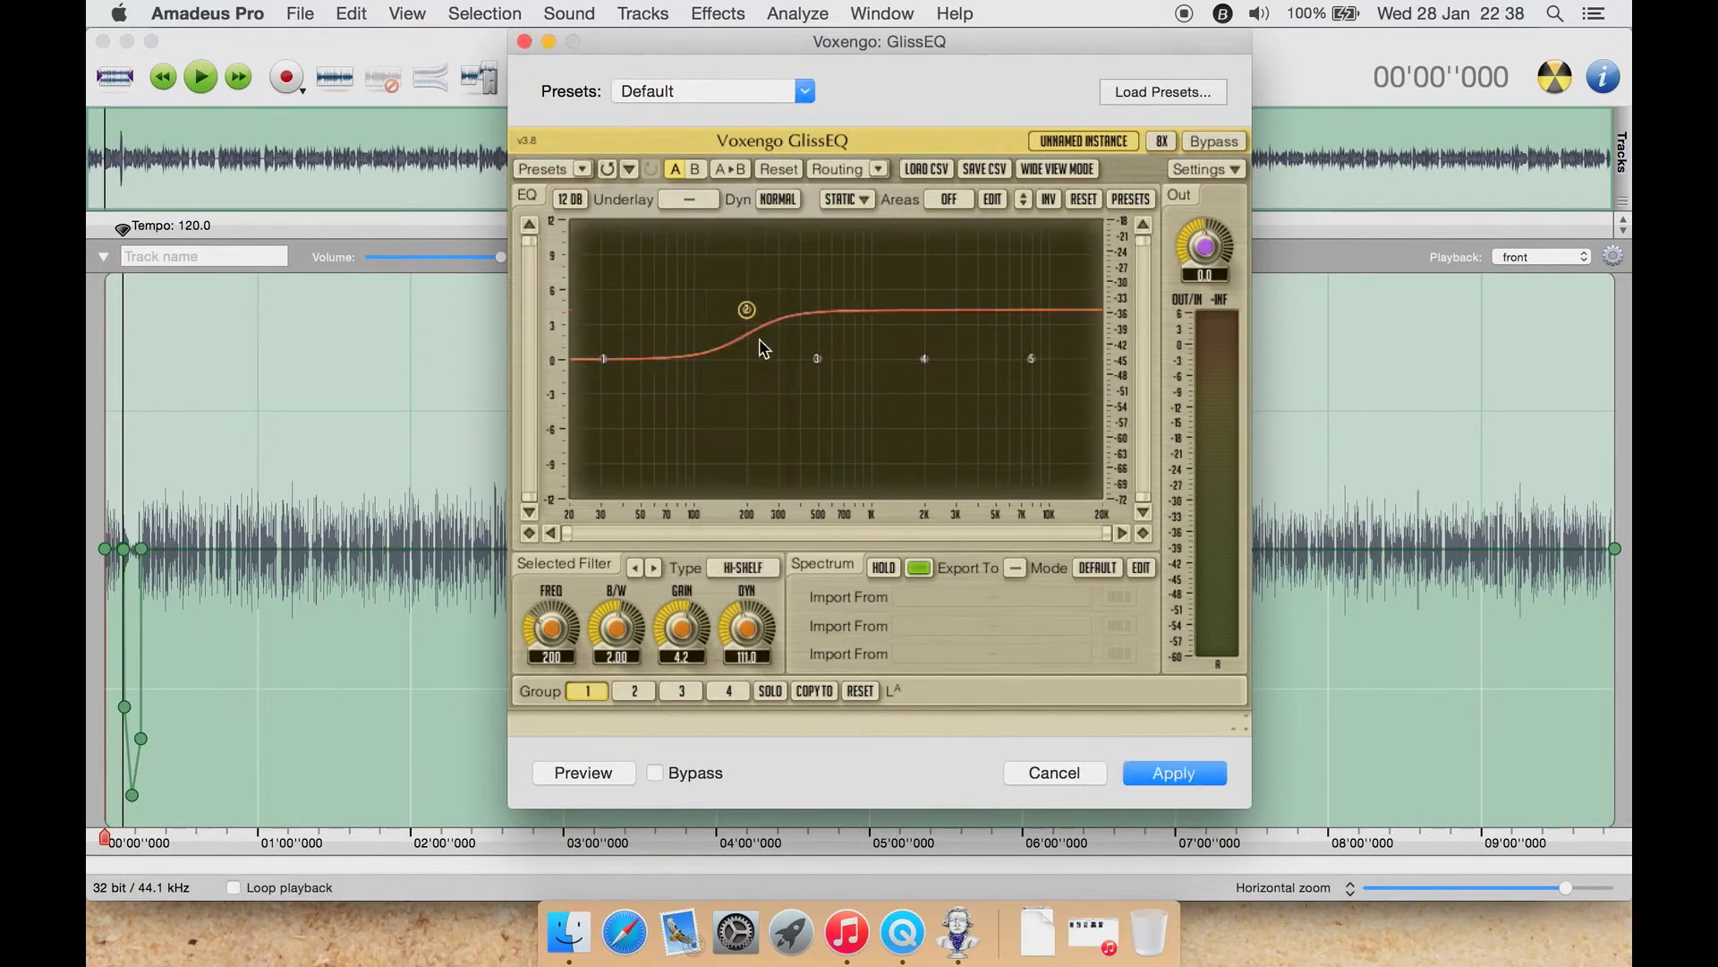
- Try the Notch and Bandpass filter types on filter 2
click(747, 569)
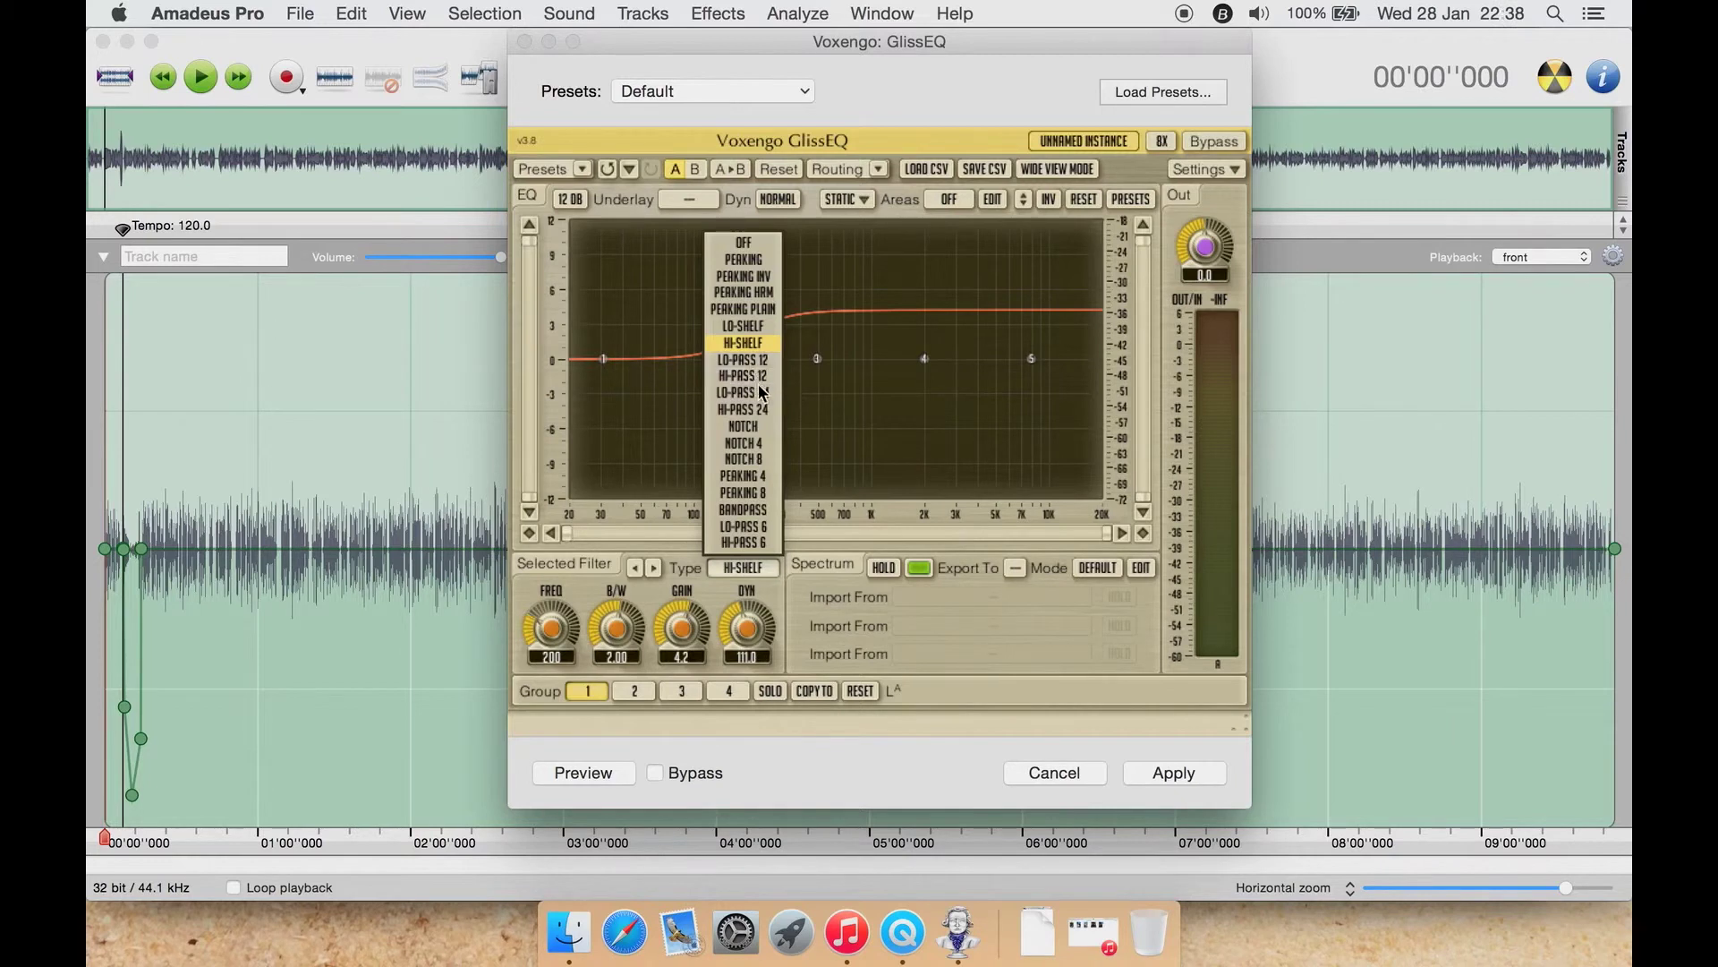
click(752, 428)
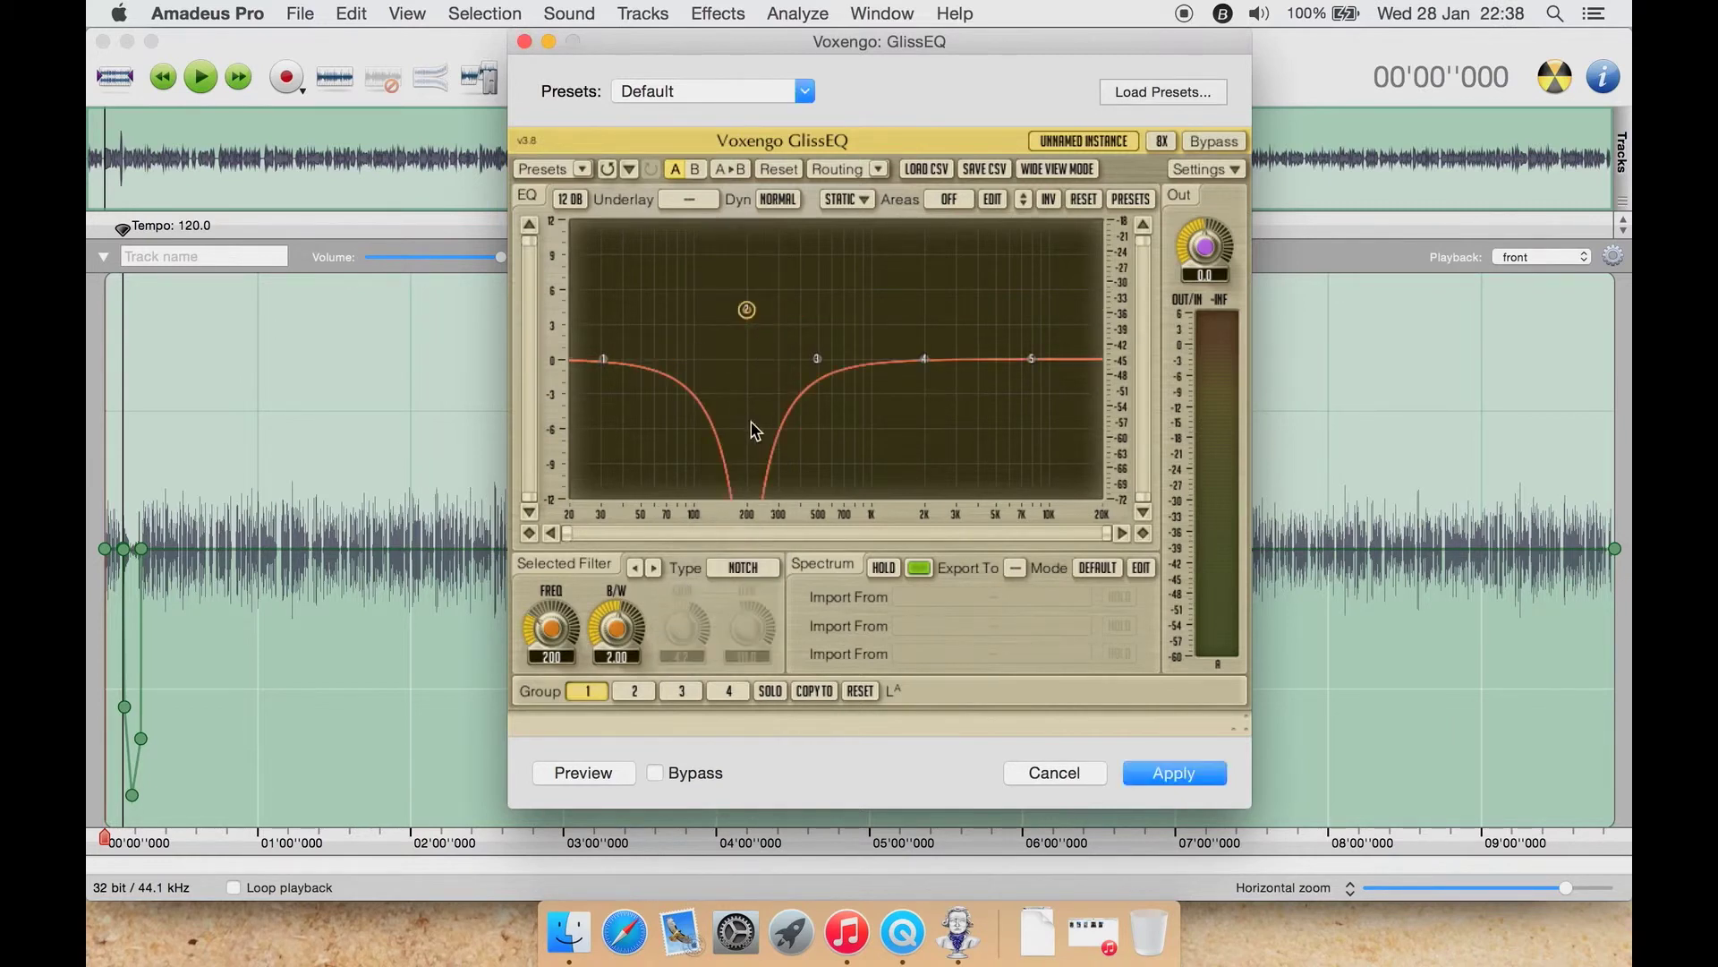
click(743, 569)
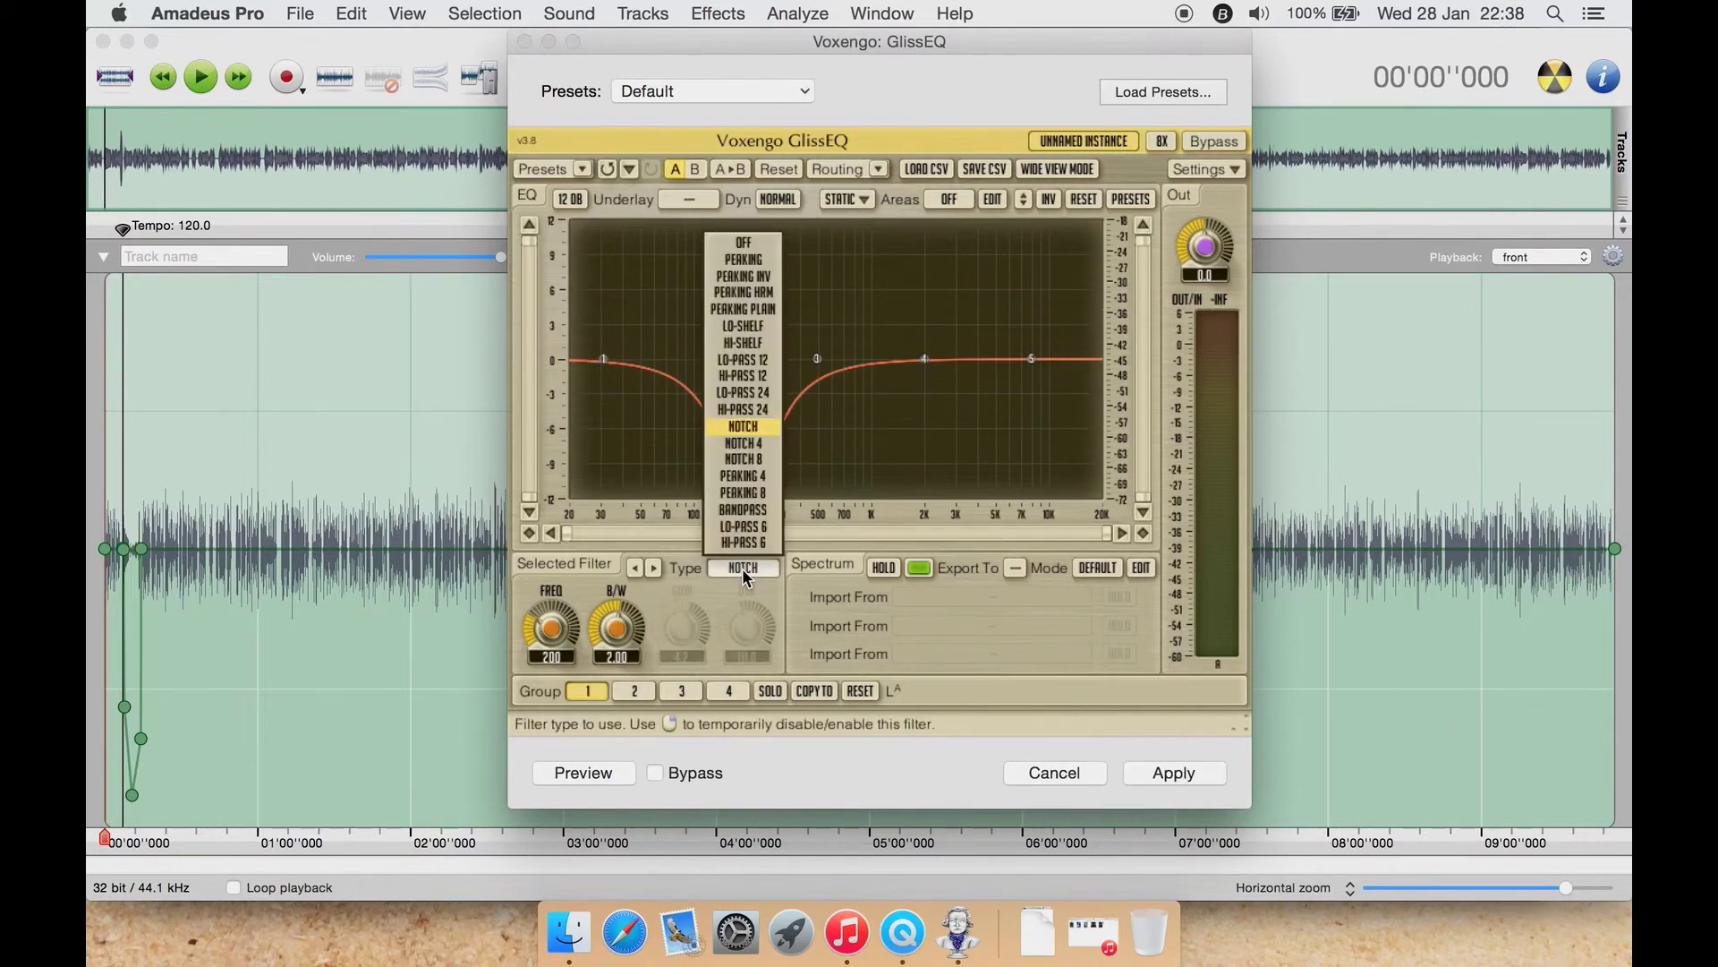
click(768, 509)
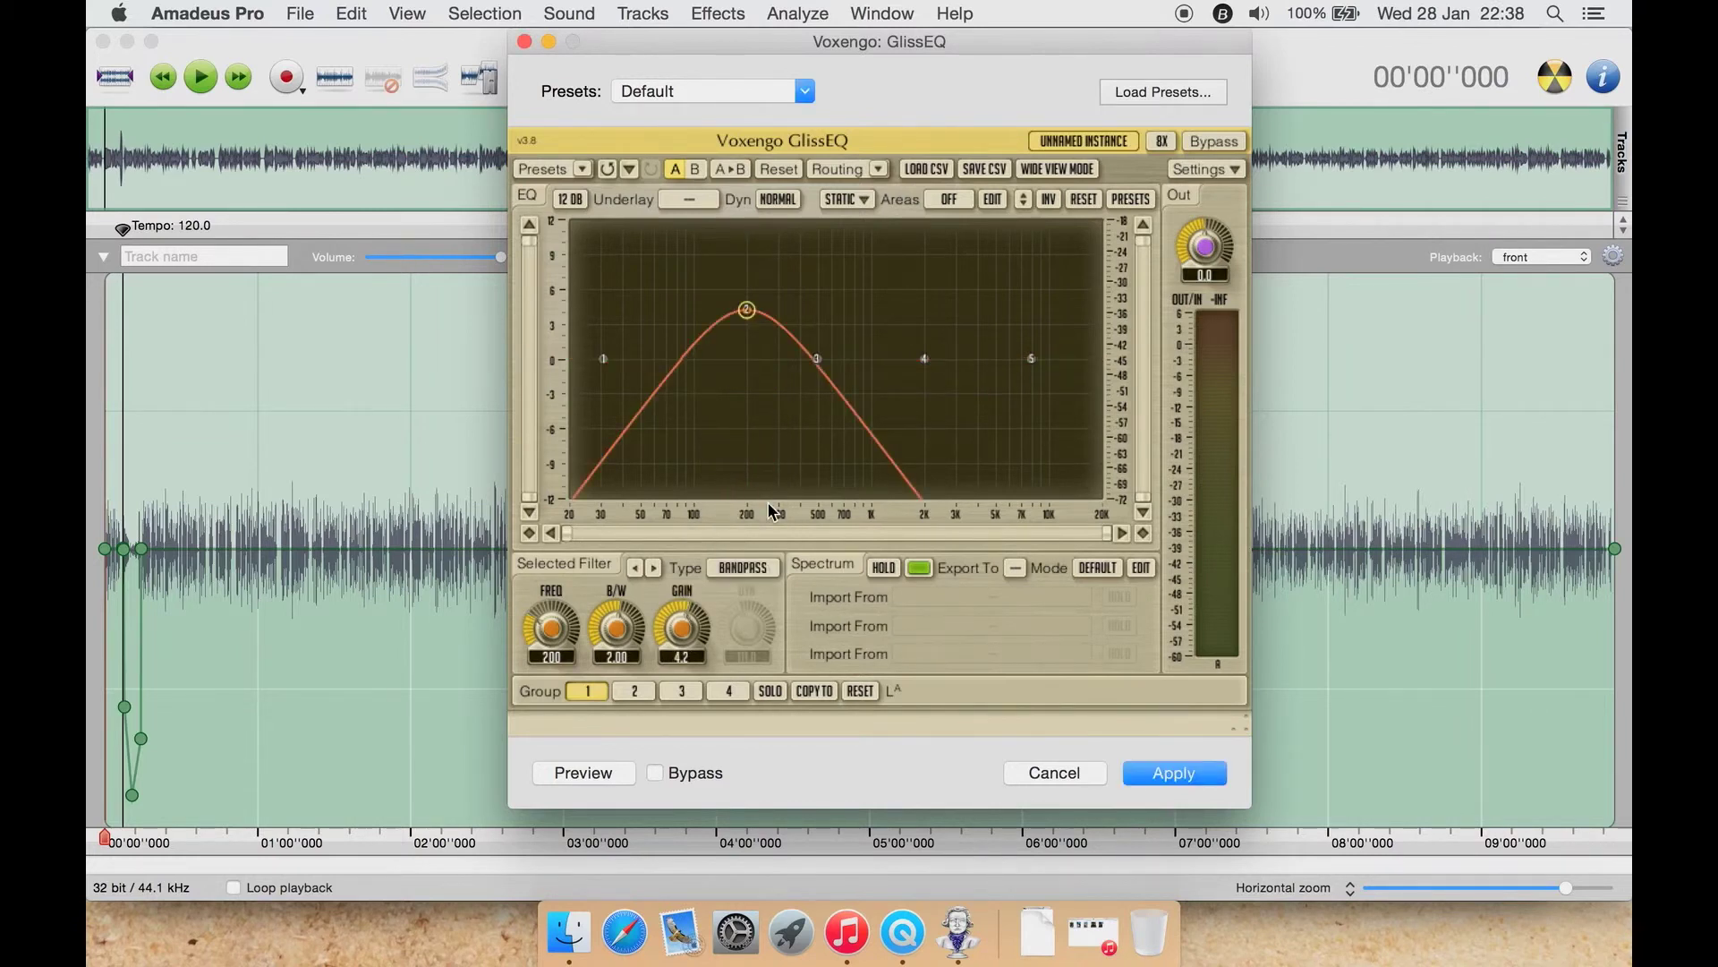
- Try the Lo-Pass 6 and Hi-Pass 6 filter types on filter 2 and set it back to Peaking
click(760, 569)
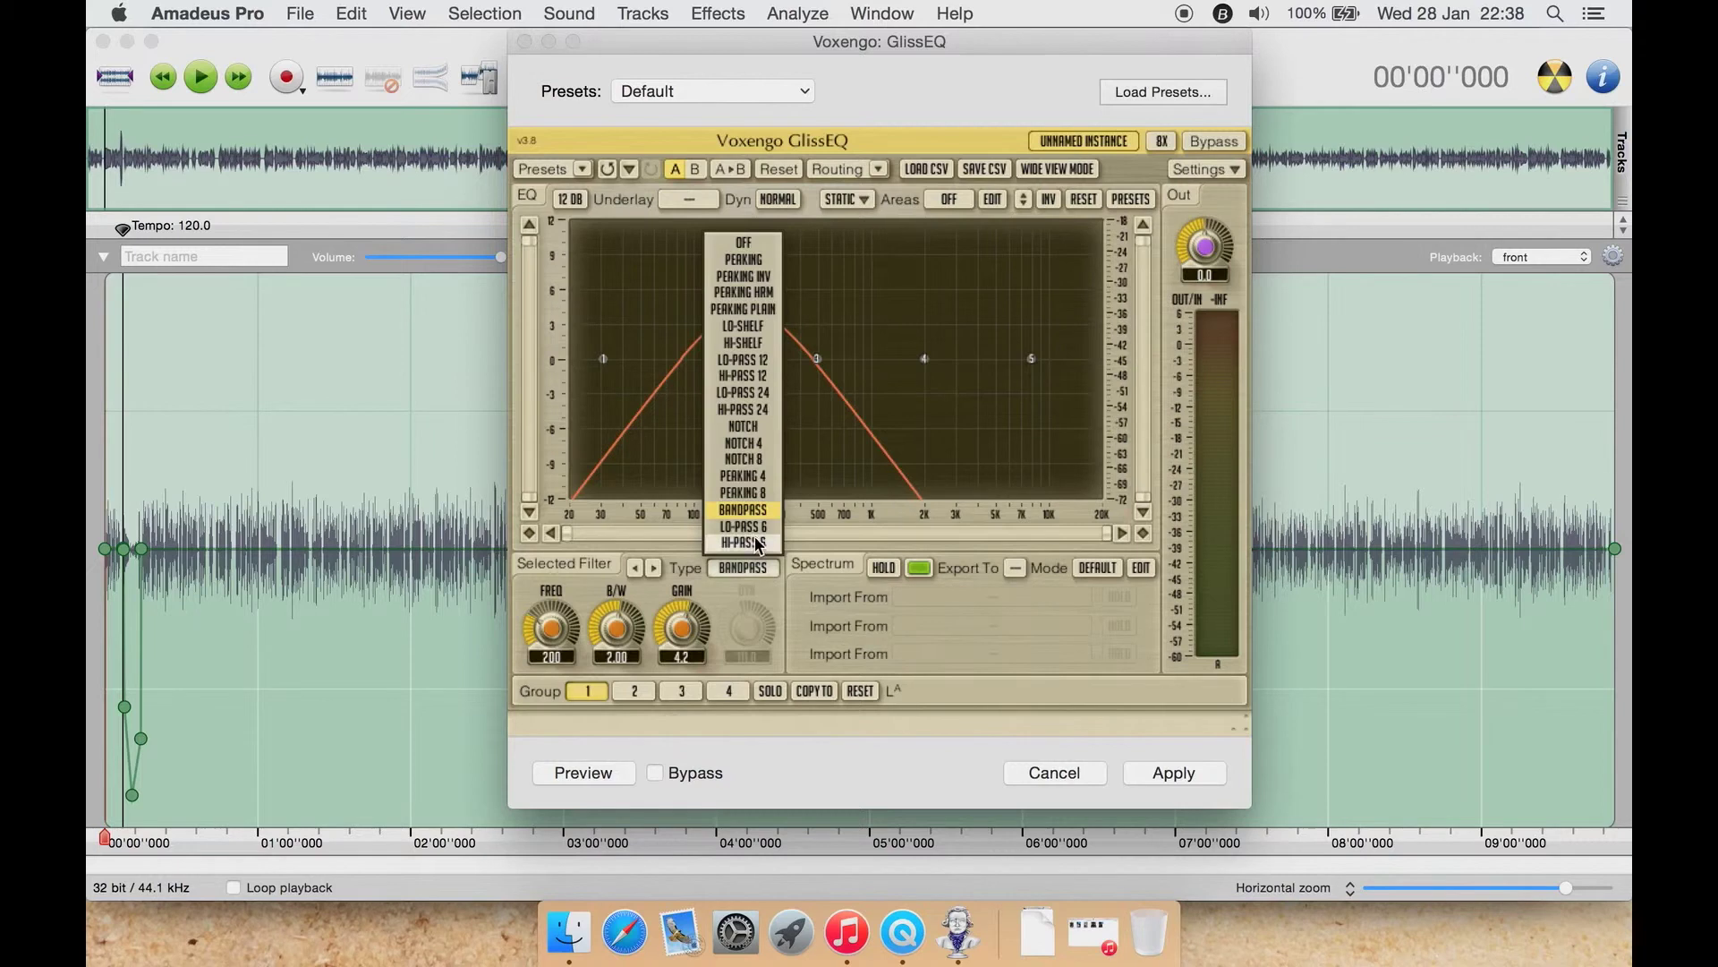
click(768, 527)
click(760, 564)
click(753, 543)
click(744, 568)
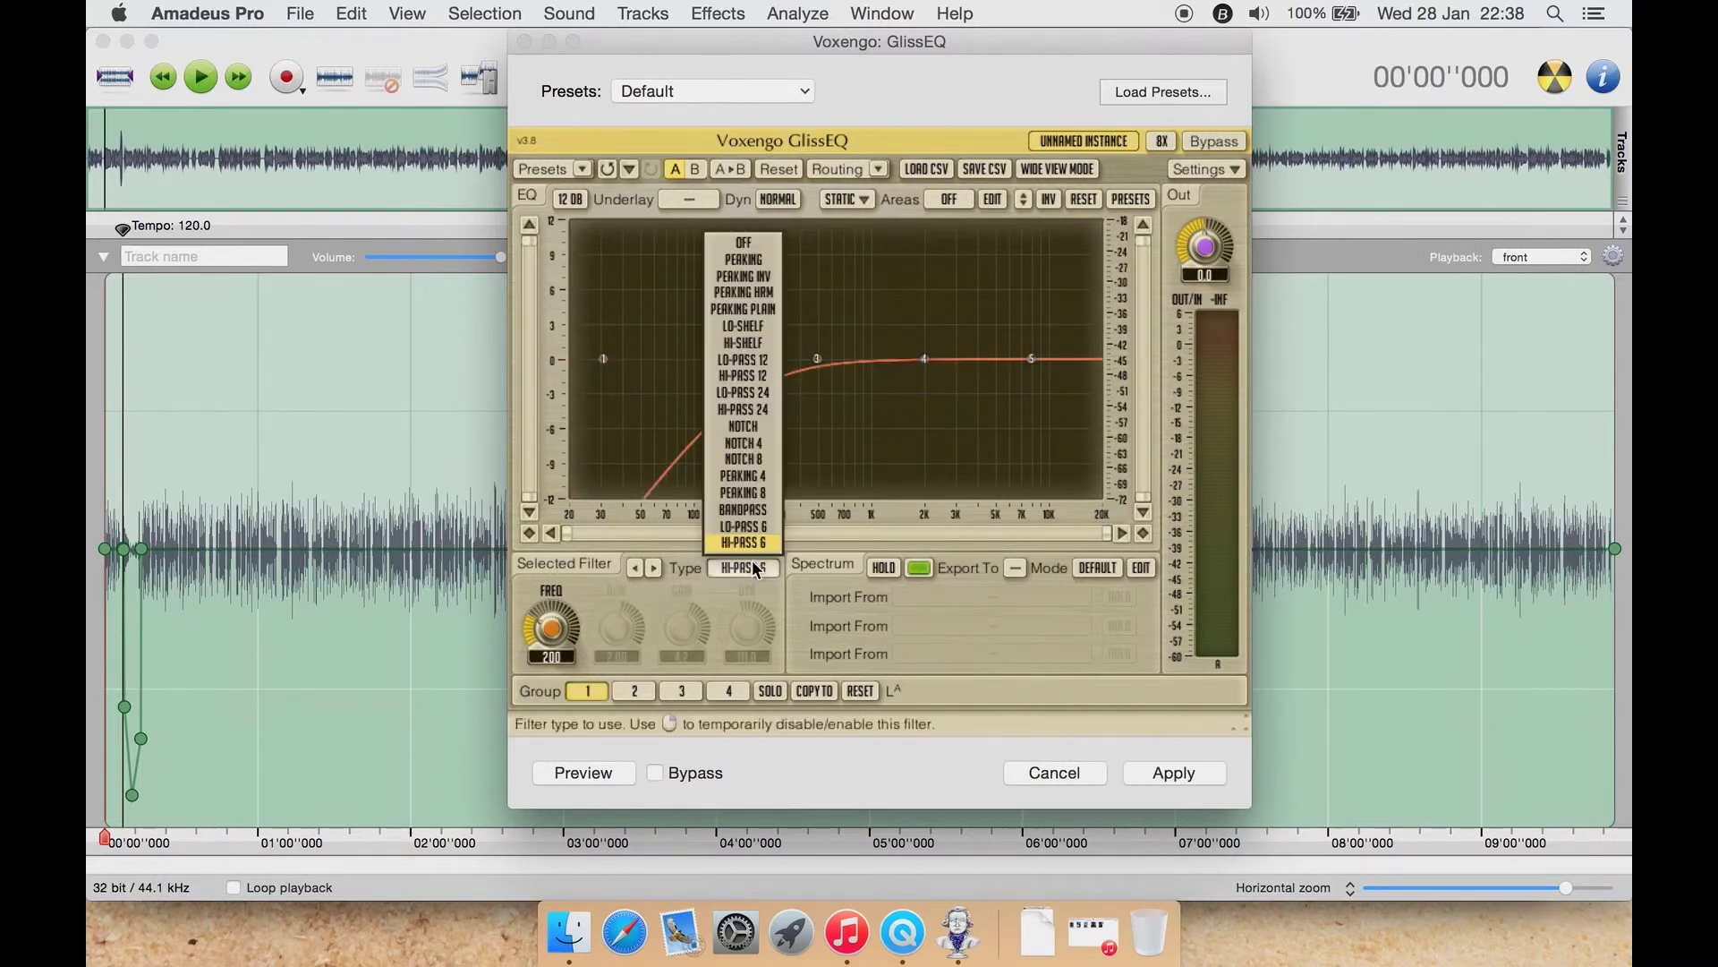
click(739, 269)
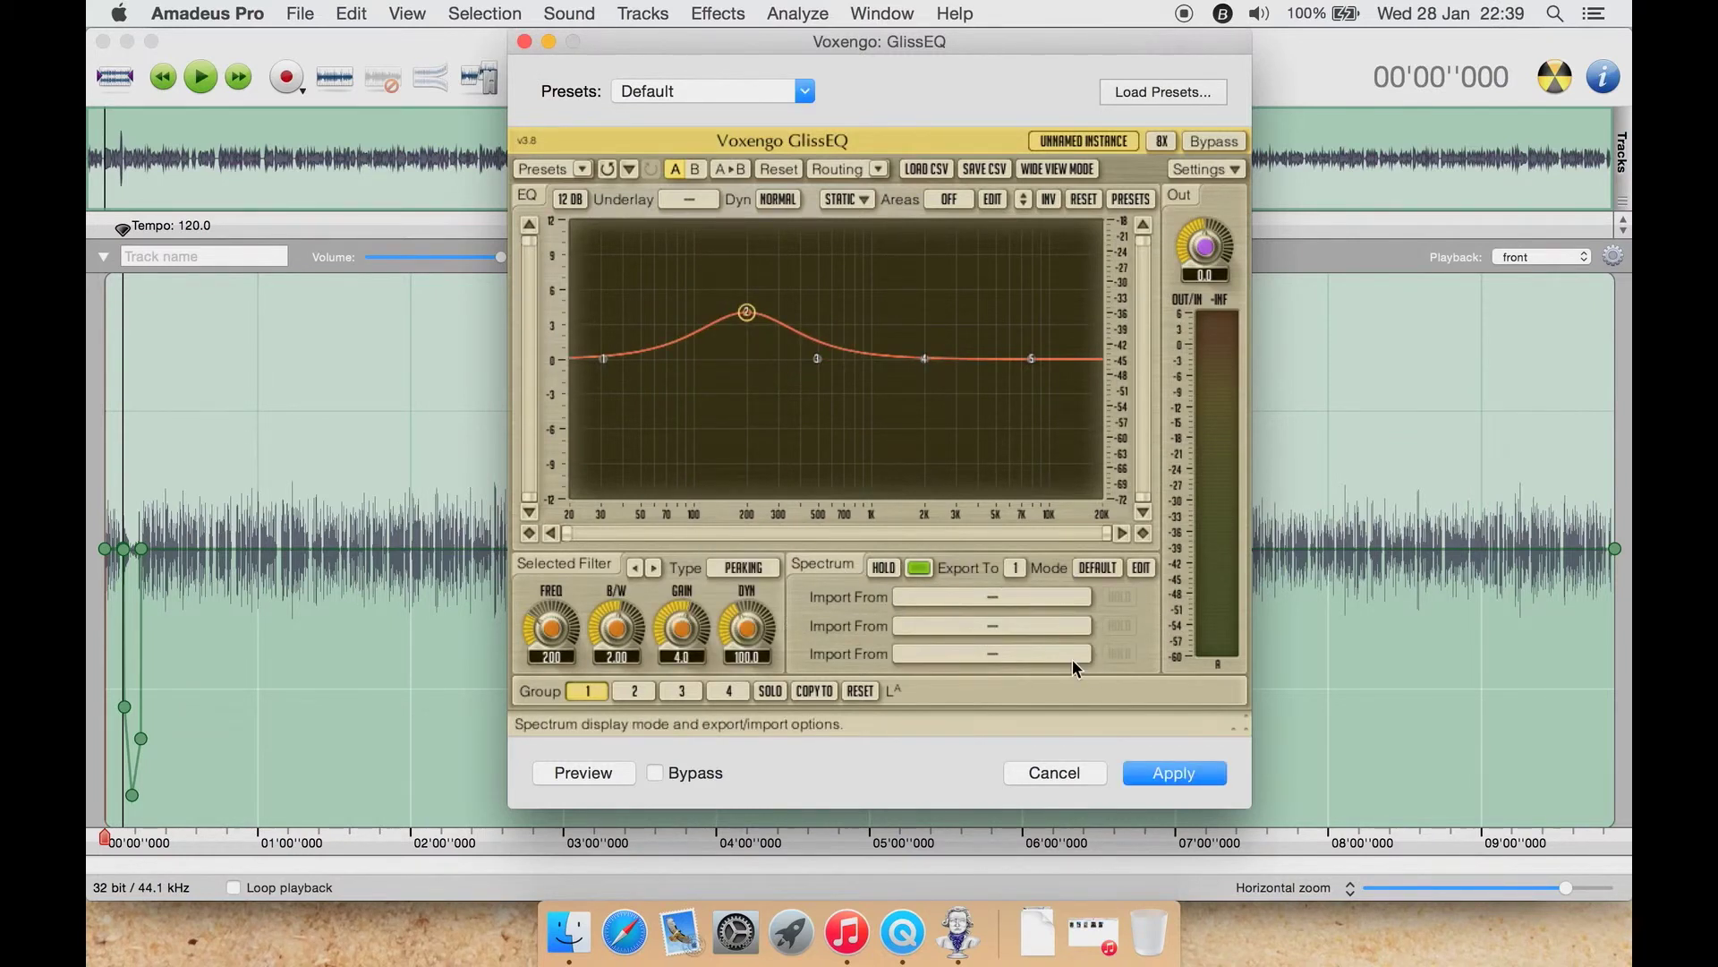
- Look over the Spectrum Mode Editor and close it
click(1144, 568)
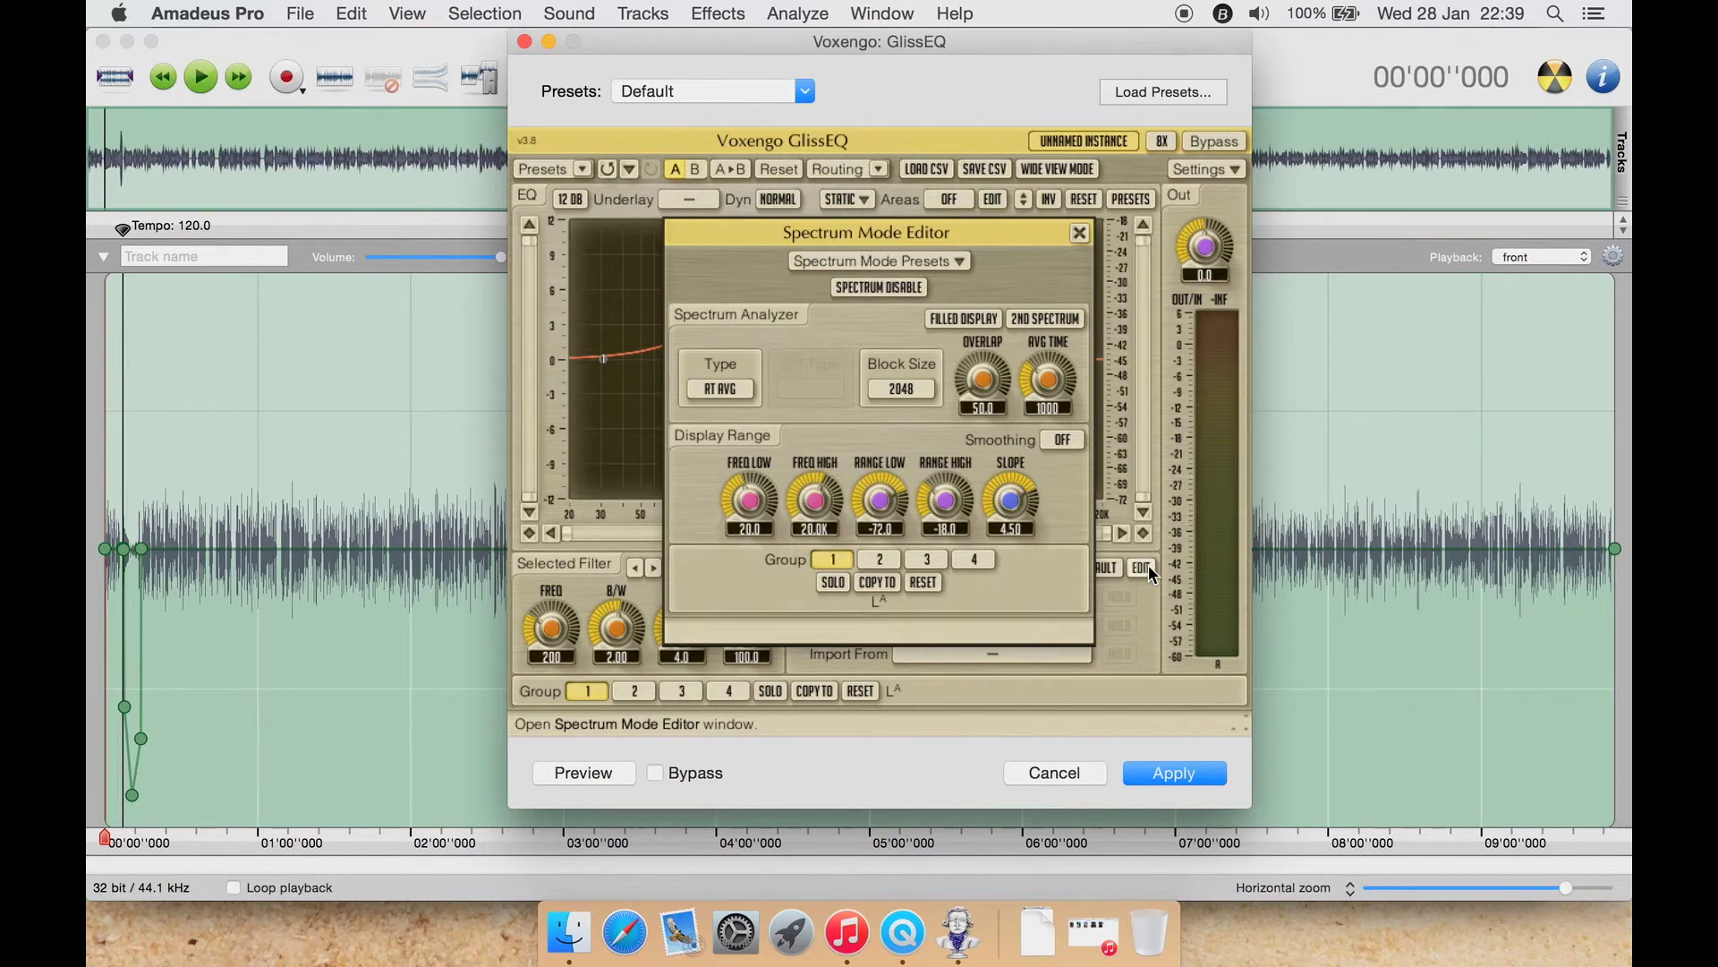
click(1077, 234)
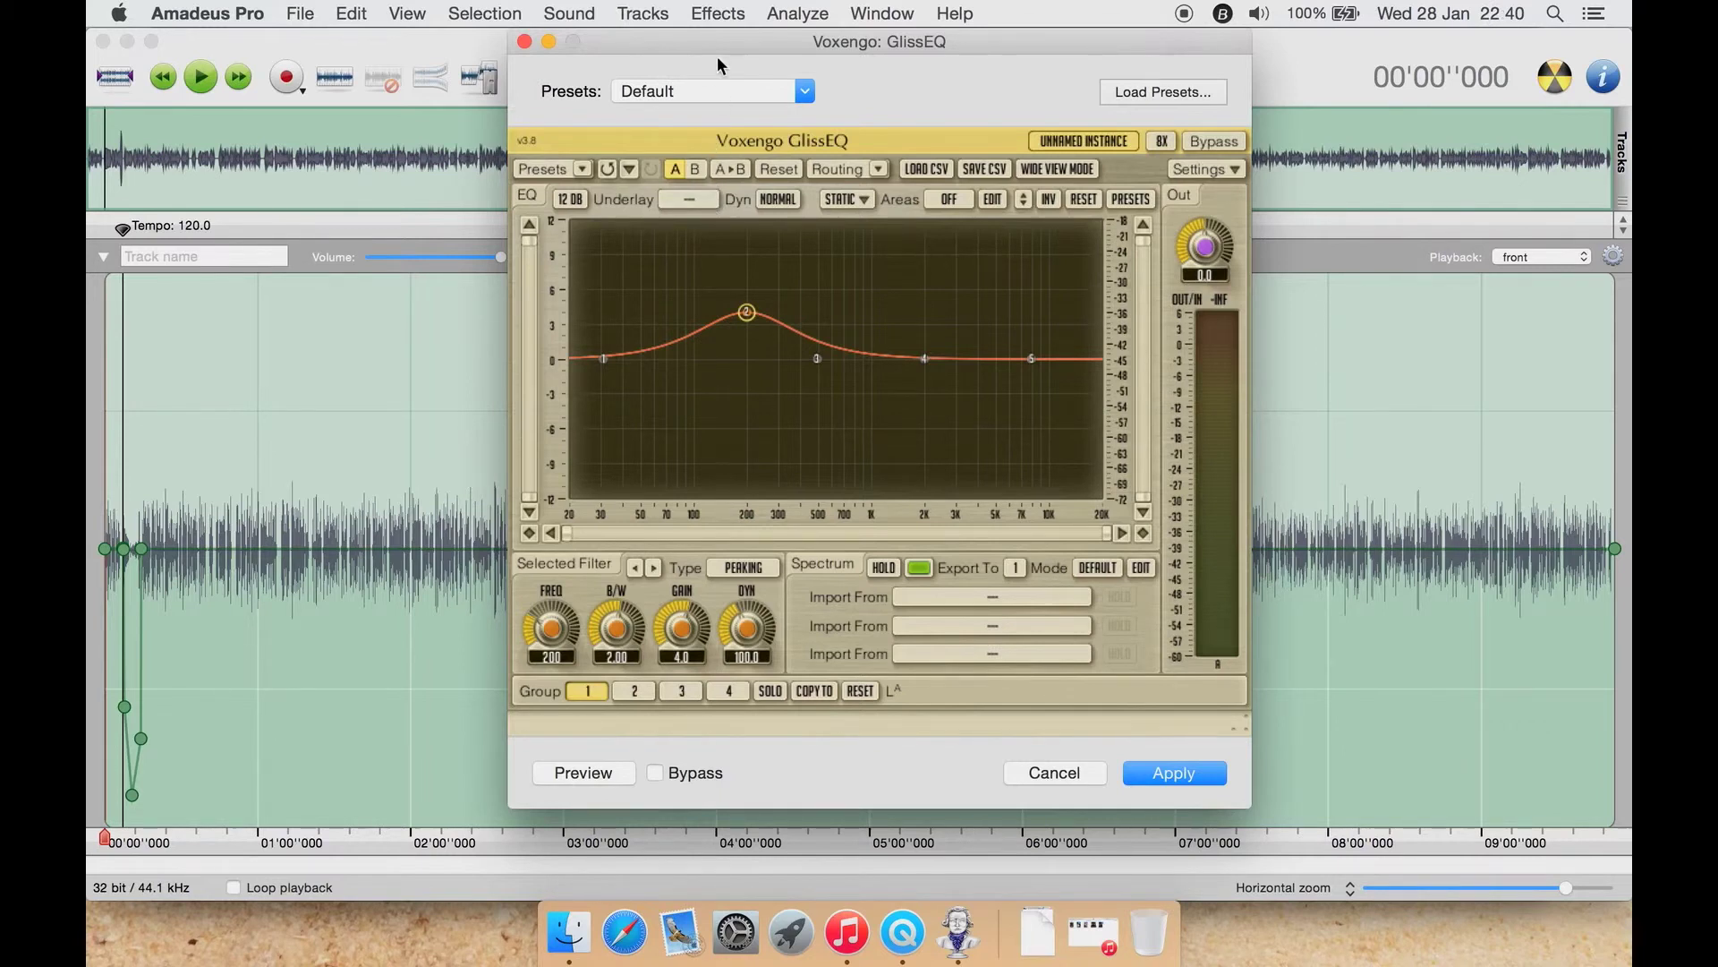
- Look at the host's preset list and its save-preset prompt without saving, and at the plug-in's own presets menu
click(759, 87)
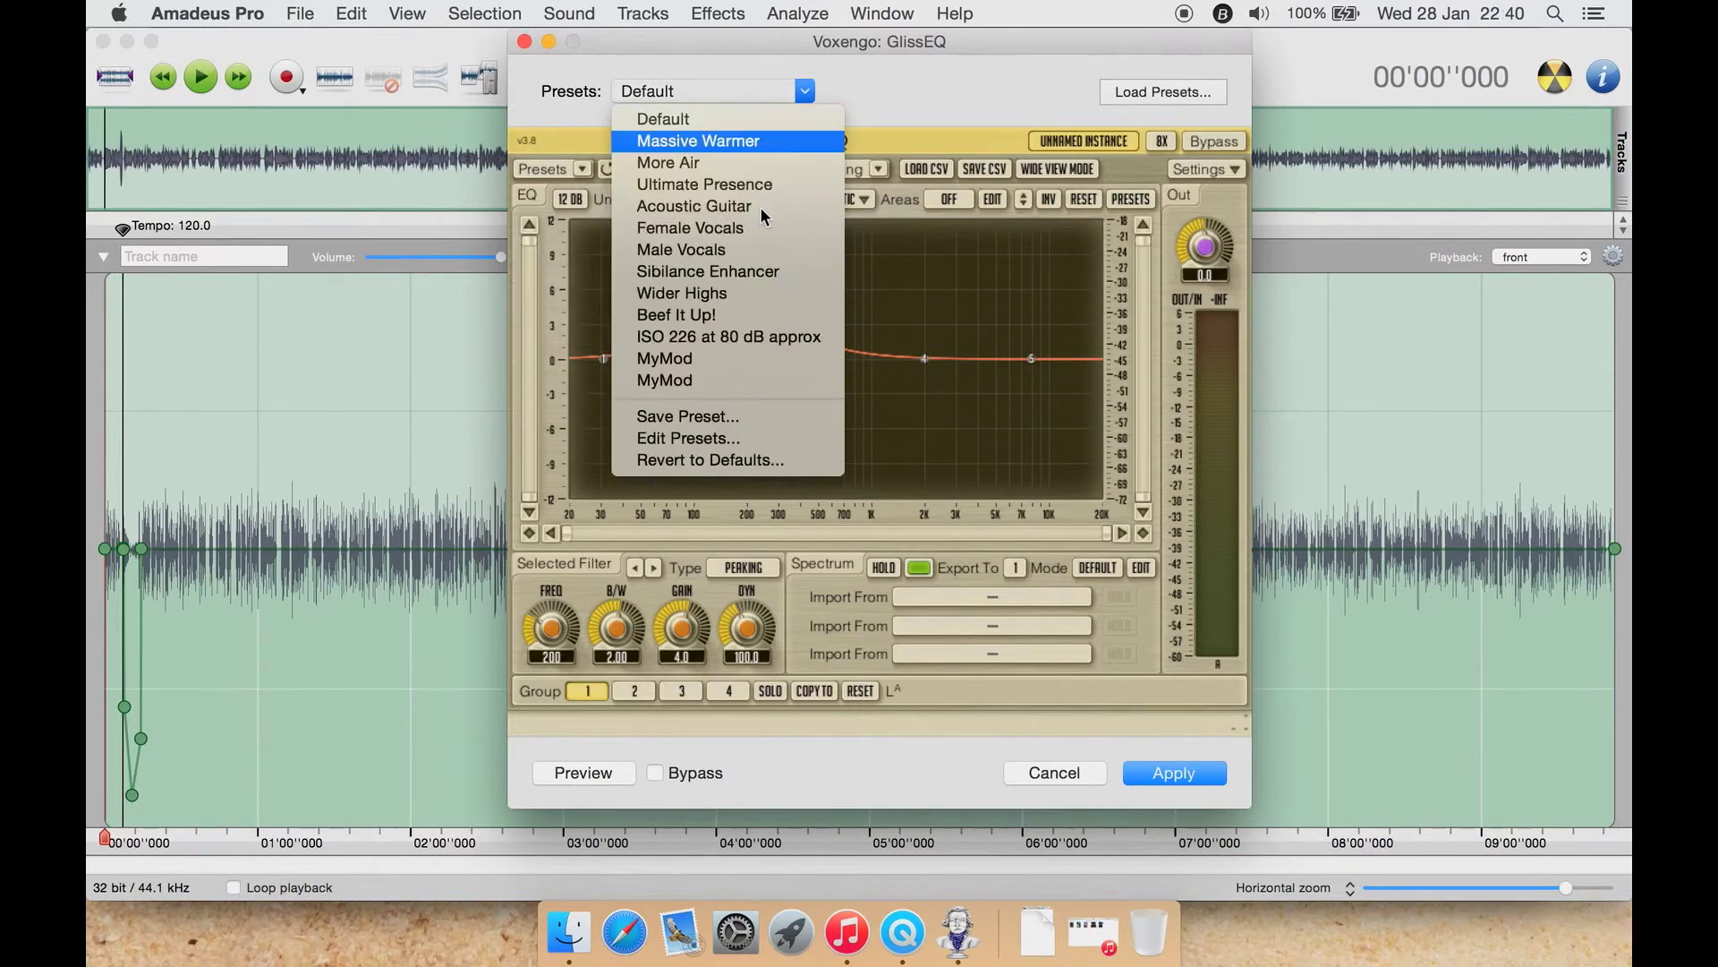
click(725, 417)
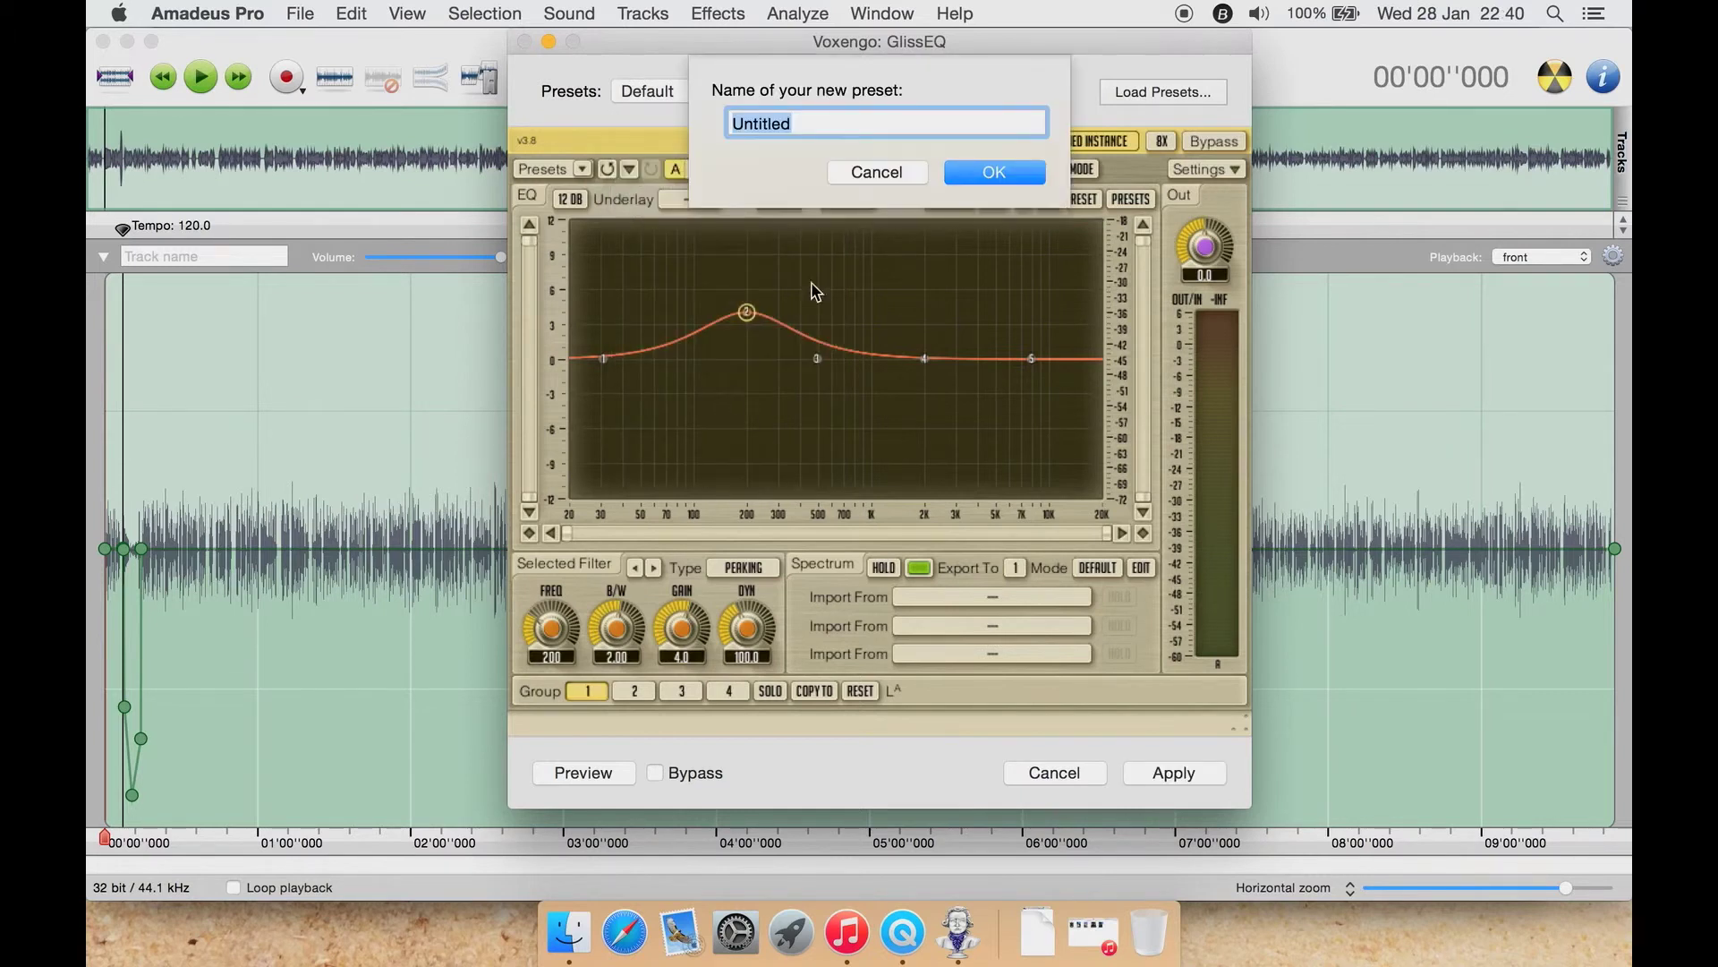
click(862, 172)
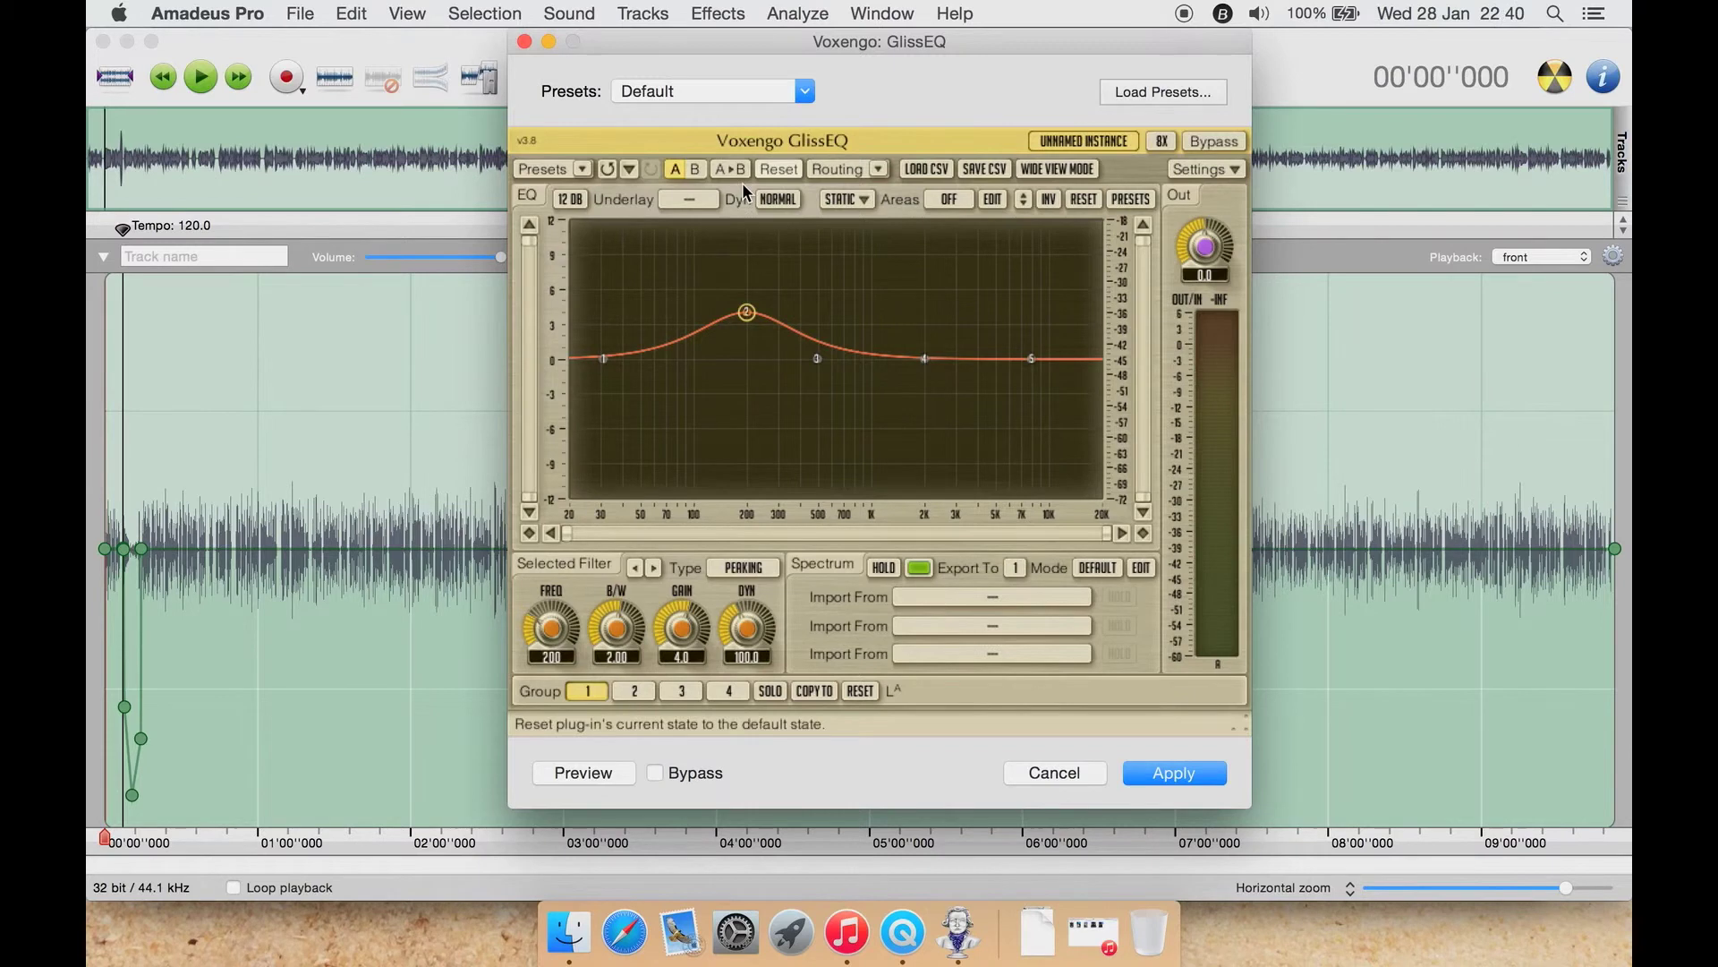
click(581, 169)
click(779, 251)
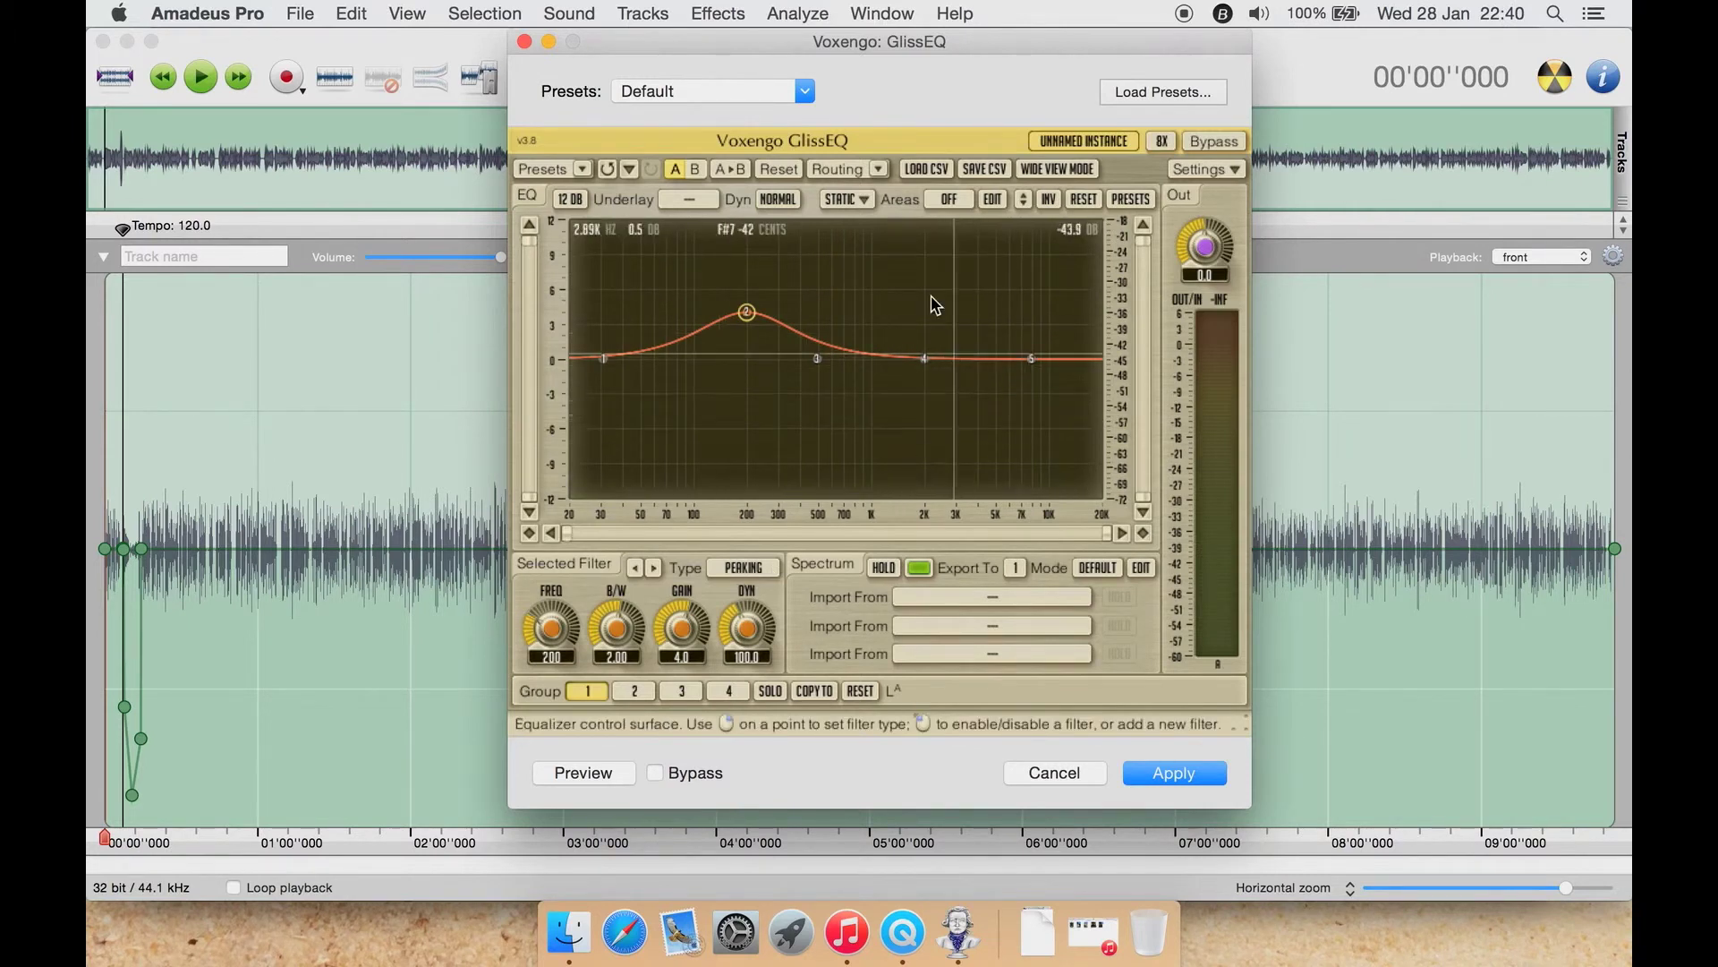
- Enable filter 4 as a cut and filter 5 as a boost, and move filter 1 to about 51.4 Hz and -6.6 dB
click(925, 359)
drag(925, 359, 912, 459)
click(1031, 359)
drag(1031, 359, 904, 283)
drag(603, 360, 642, 437)
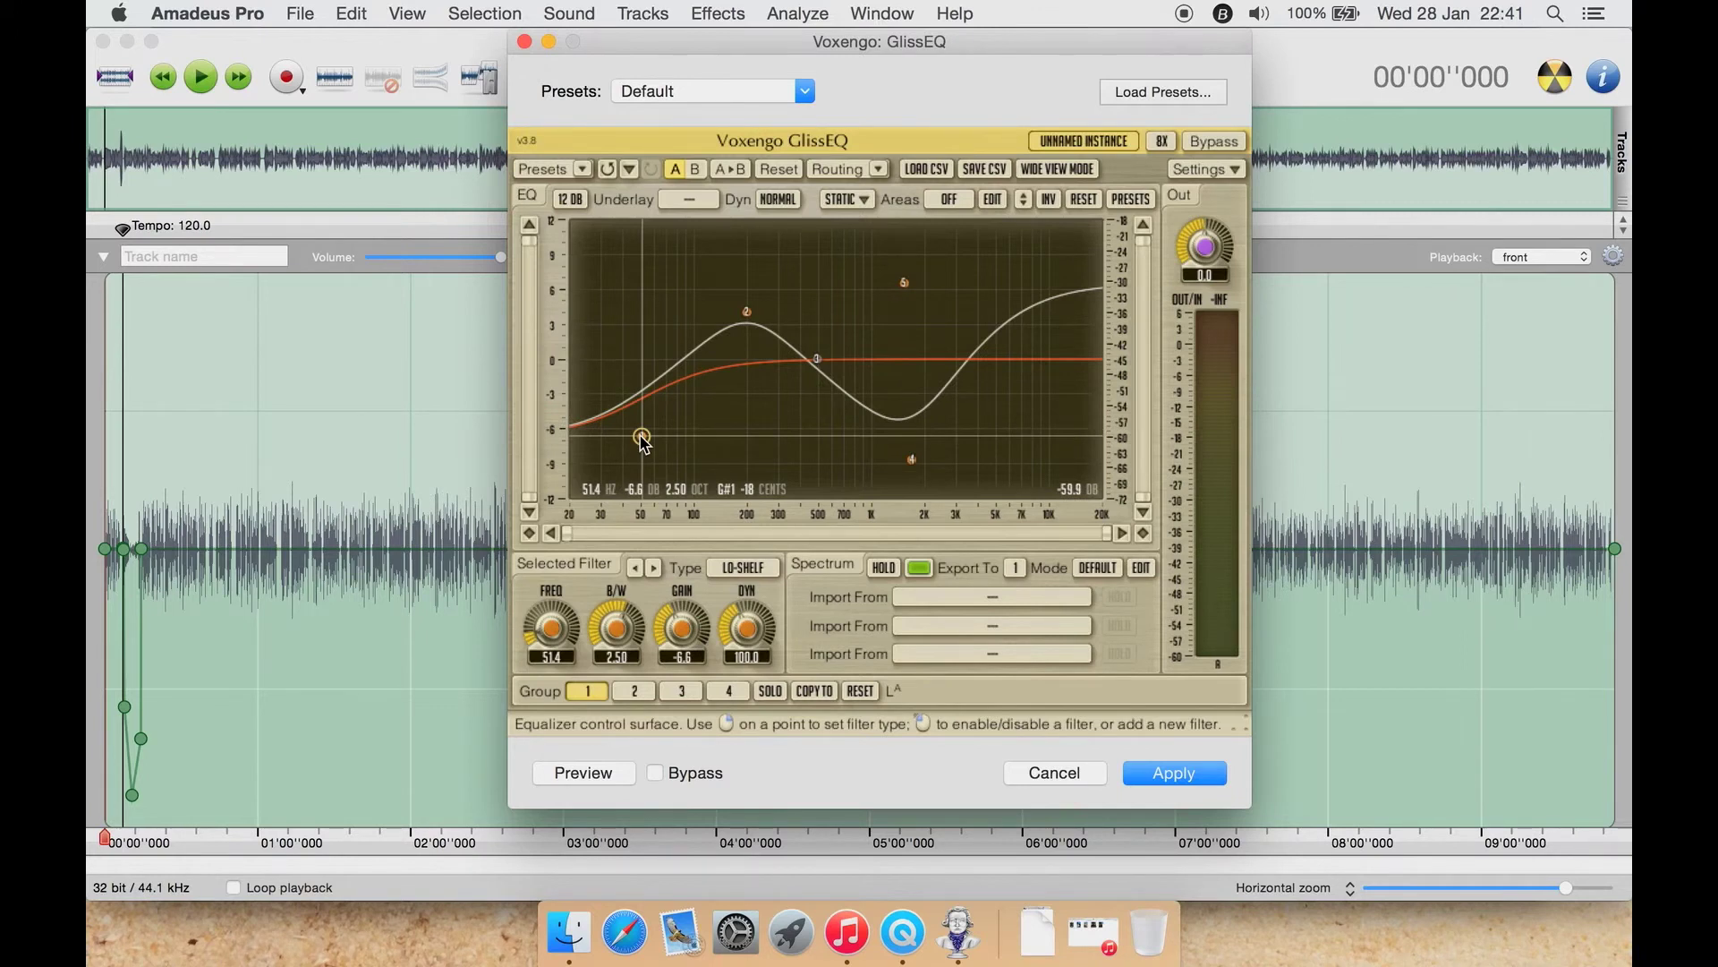
- Save the current curve as an equalizer preset named Preset and close the Equalizer Presets window
click(1128, 200)
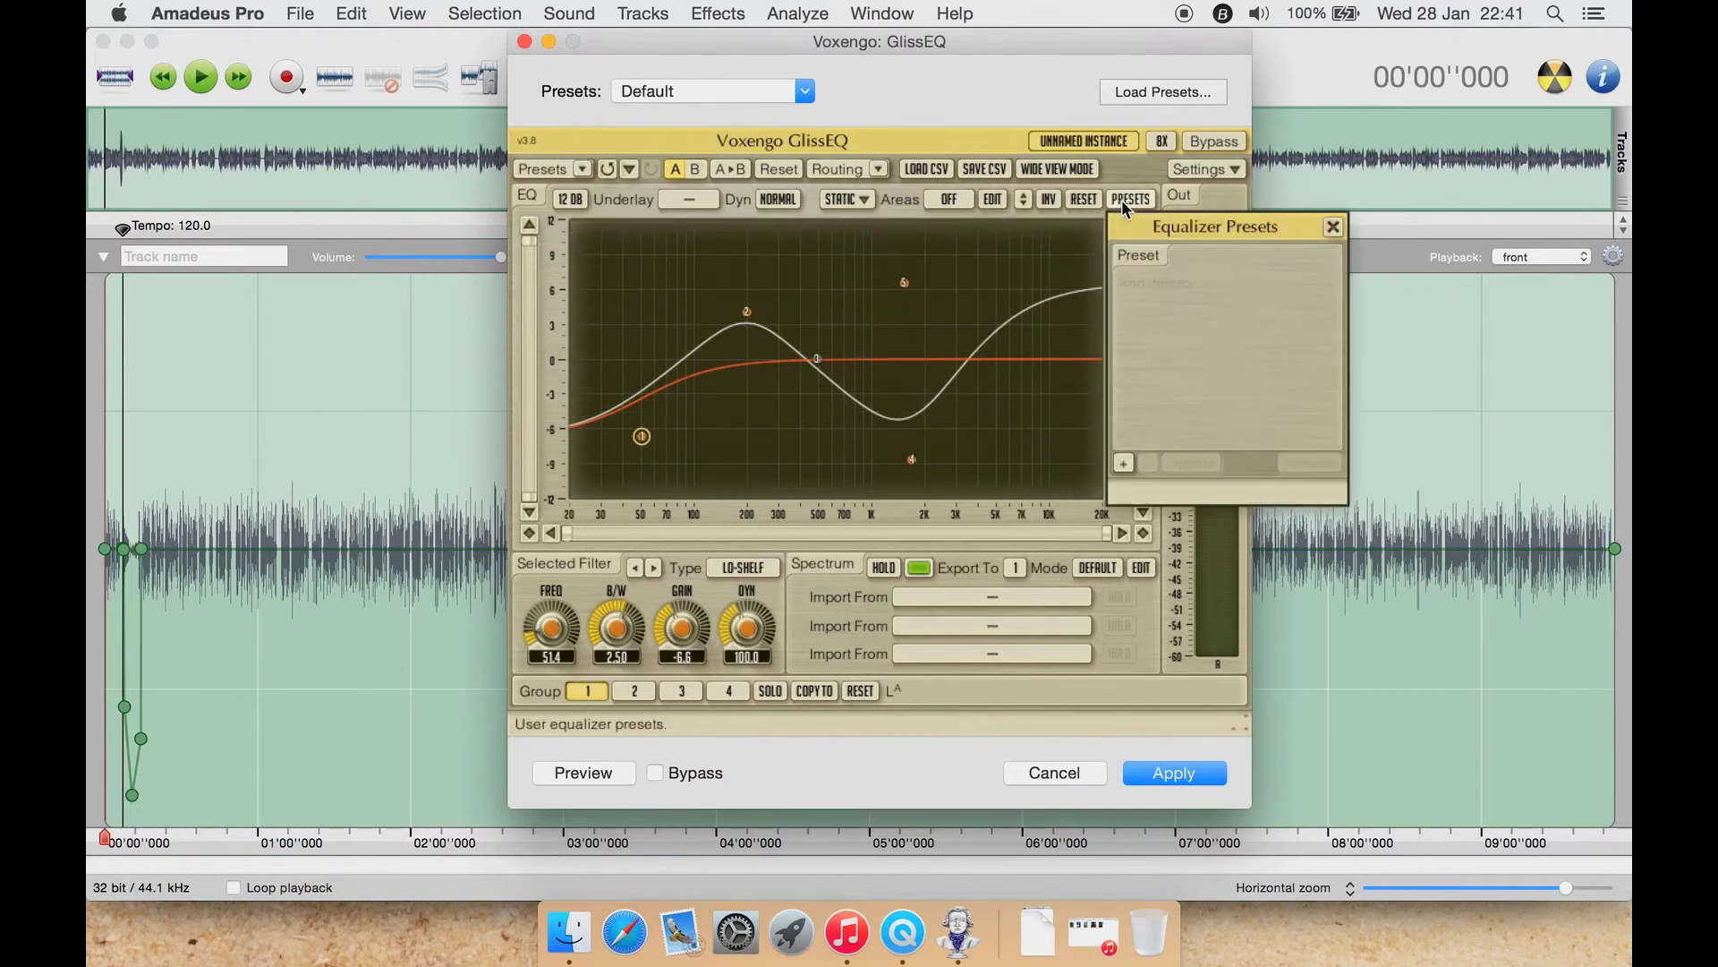
click(1123, 461)
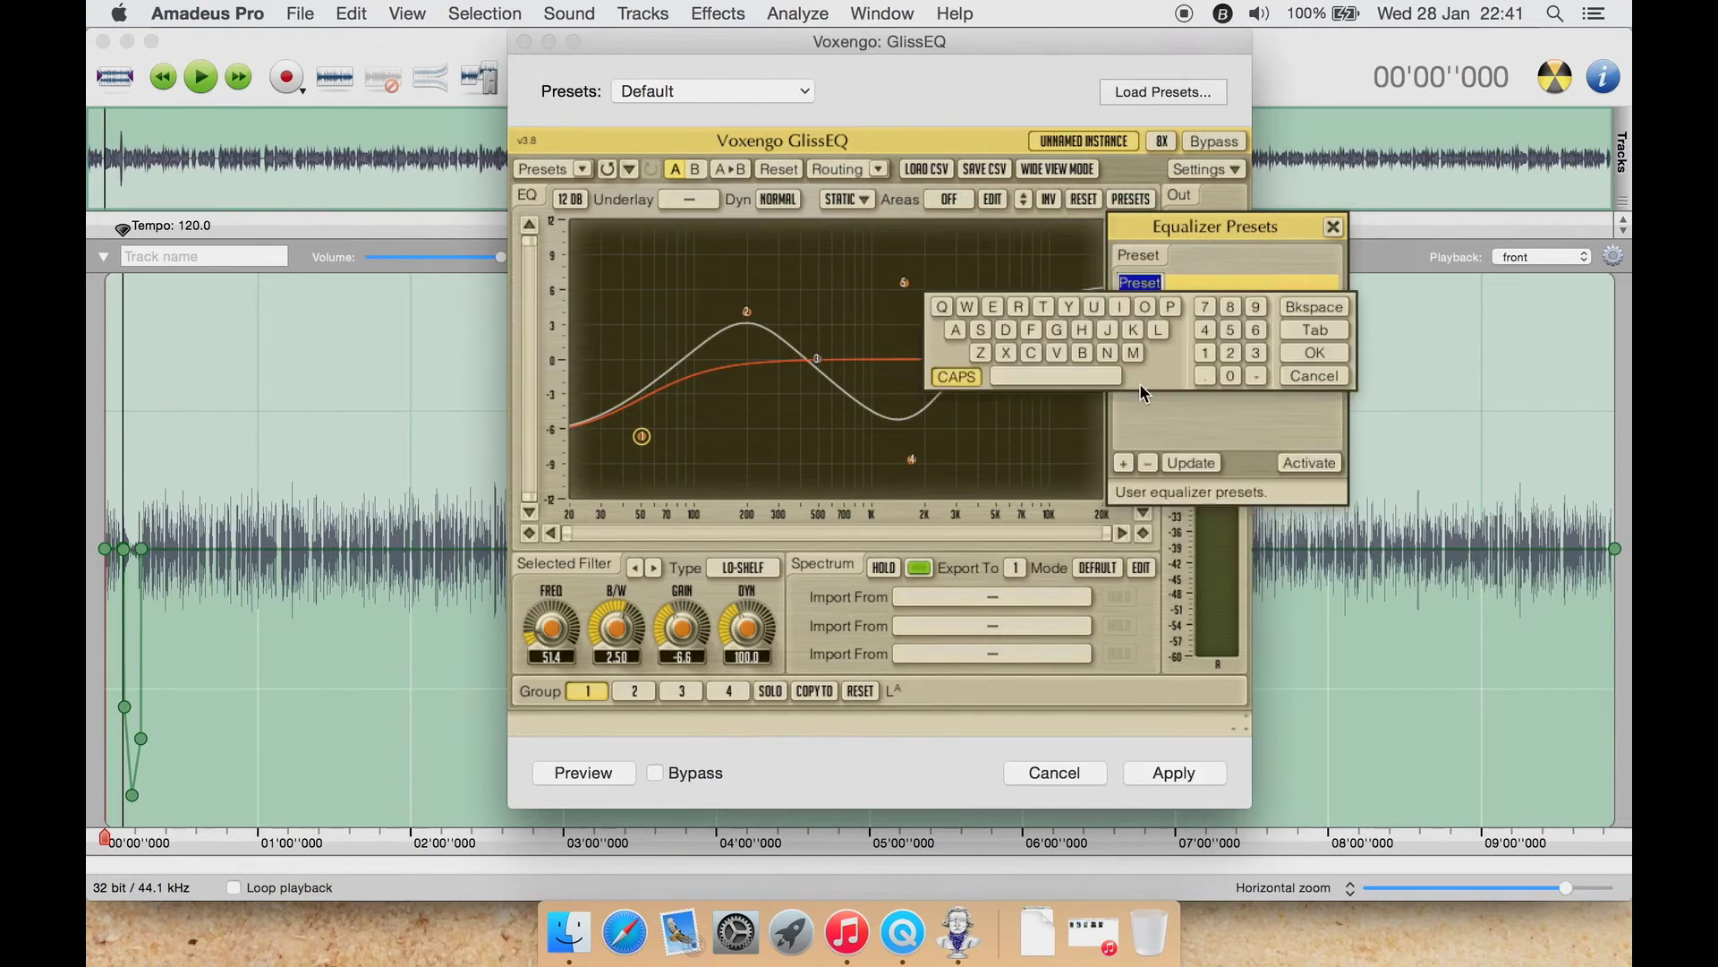
click(1307, 353)
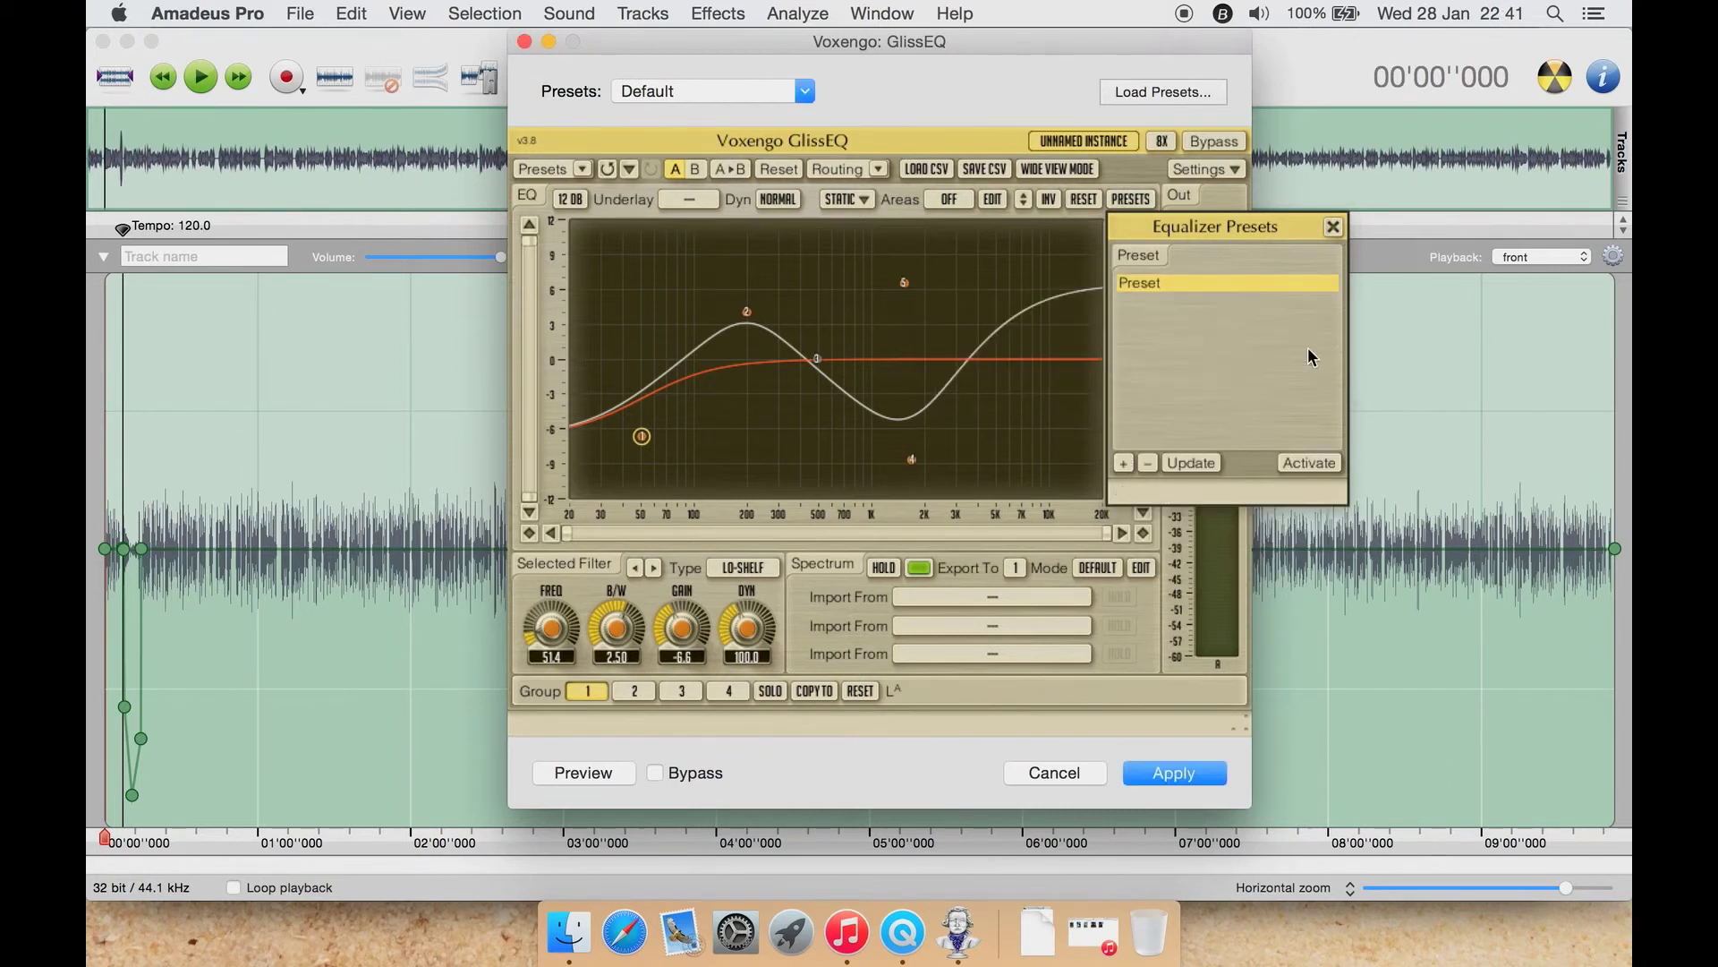
click(1335, 224)
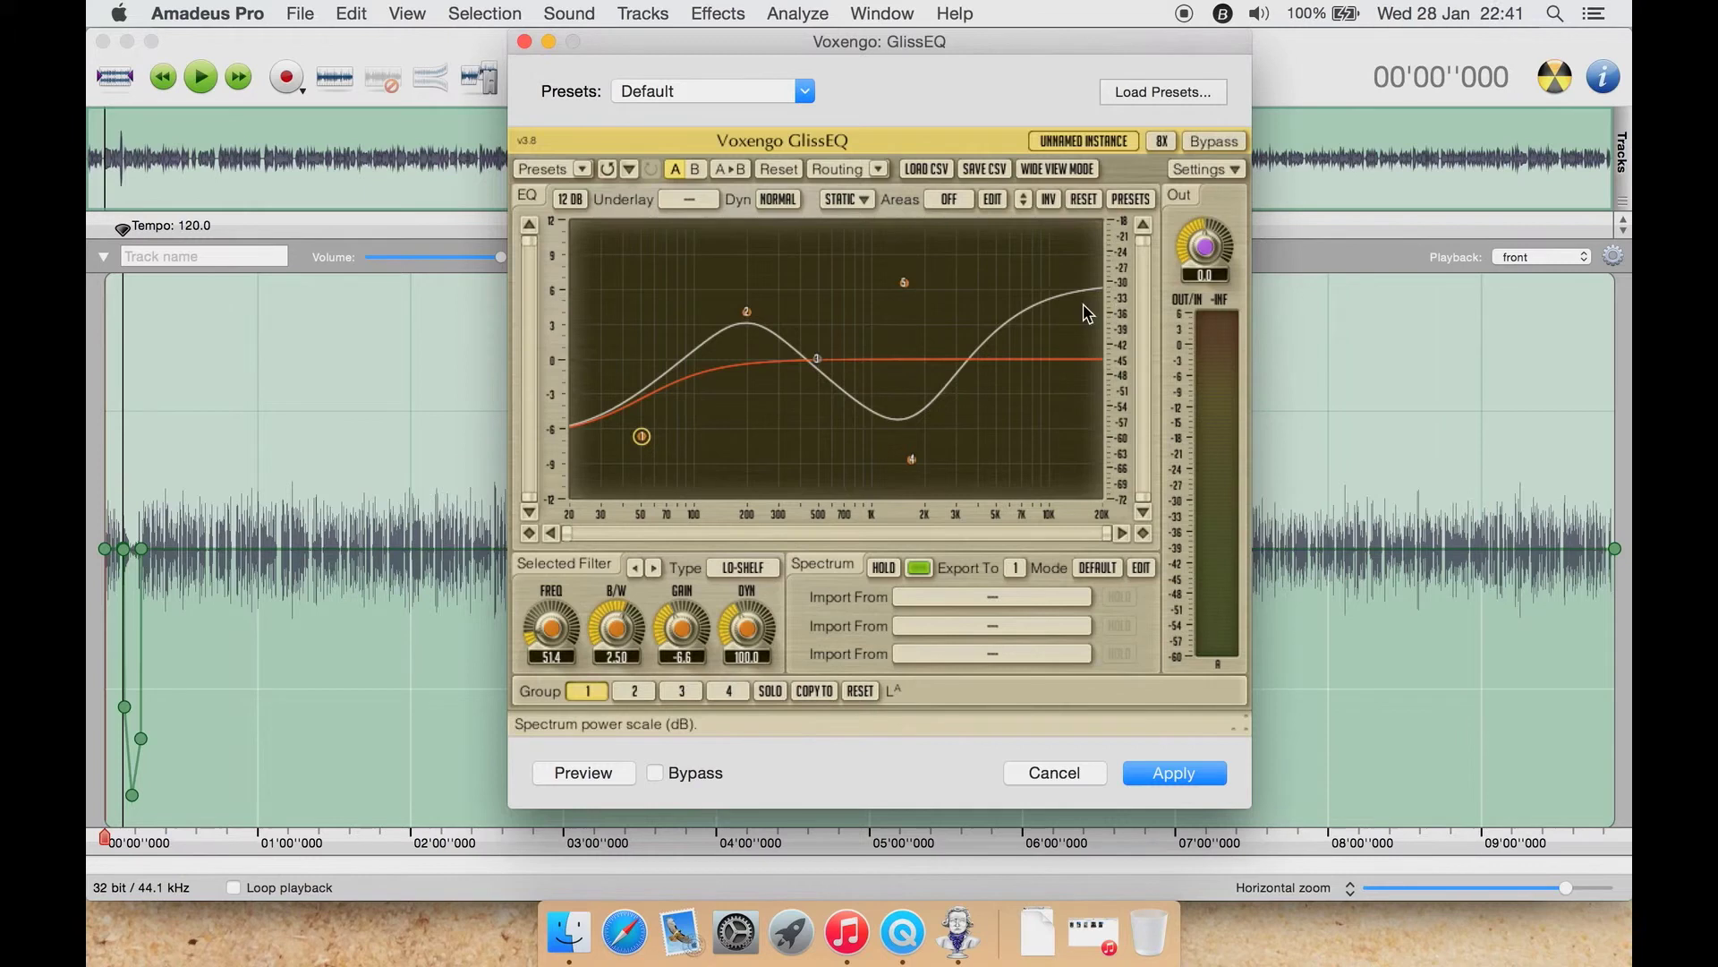
- Select filter 2, try the 3 dB visible gain range, and set the equalizer's range to 24 dB
click(746, 313)
click(570, 199)
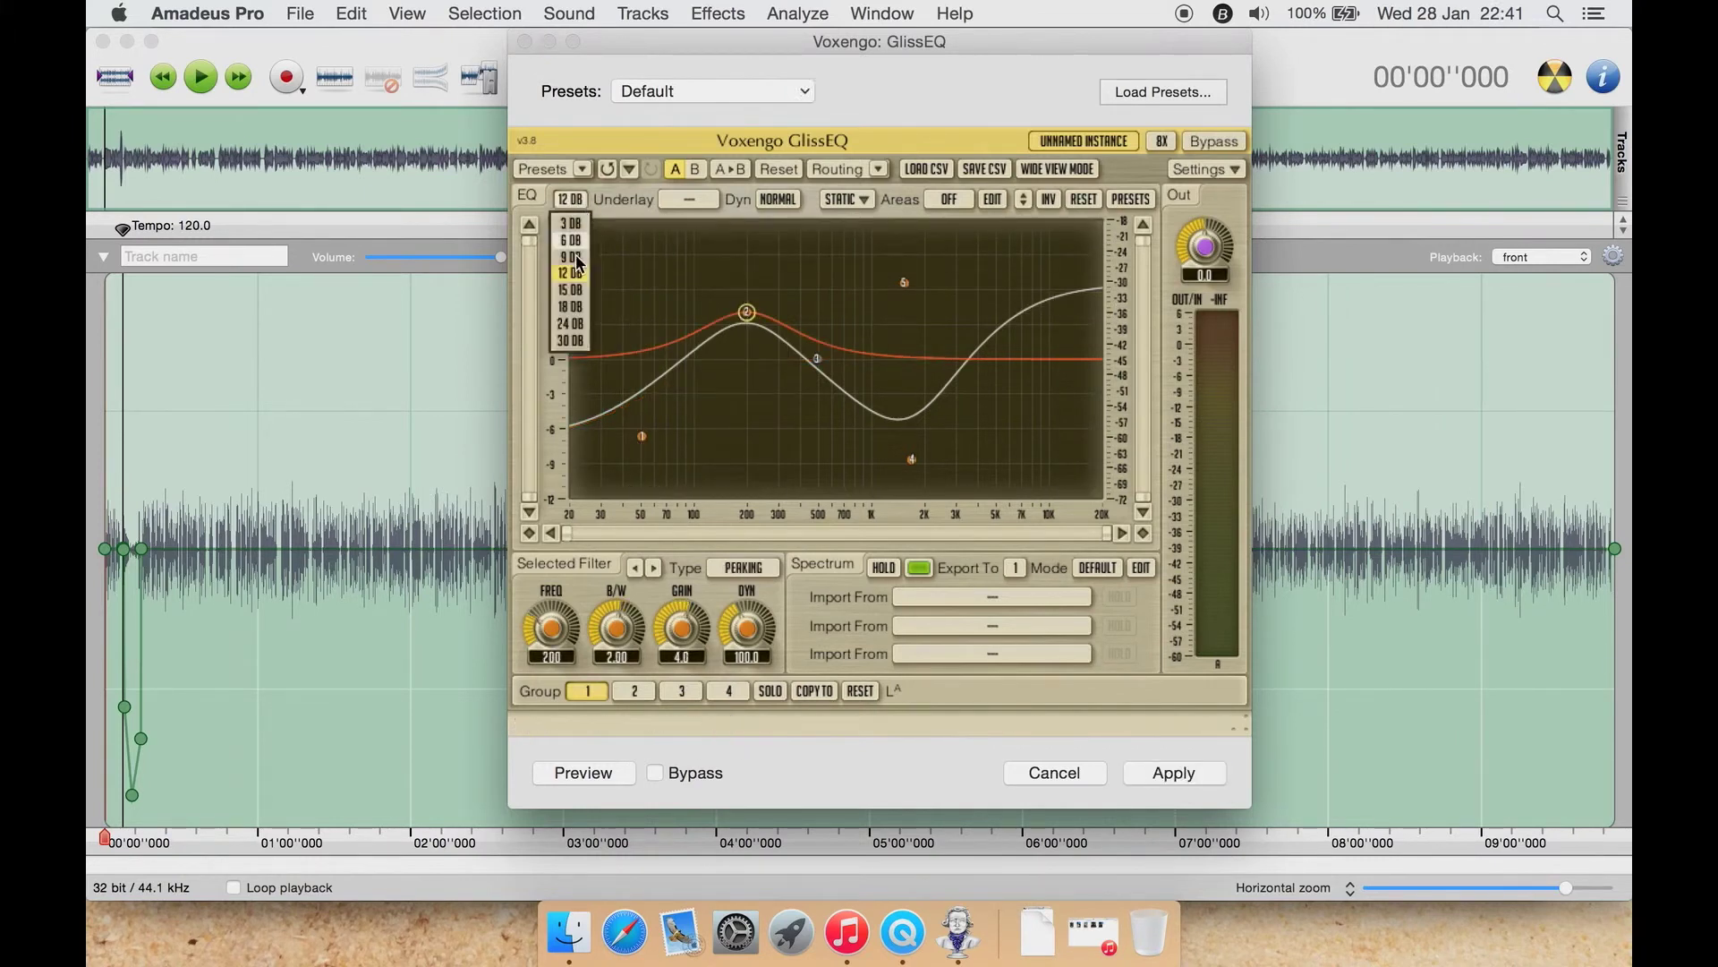
click(570, 323)
click(578, 199)
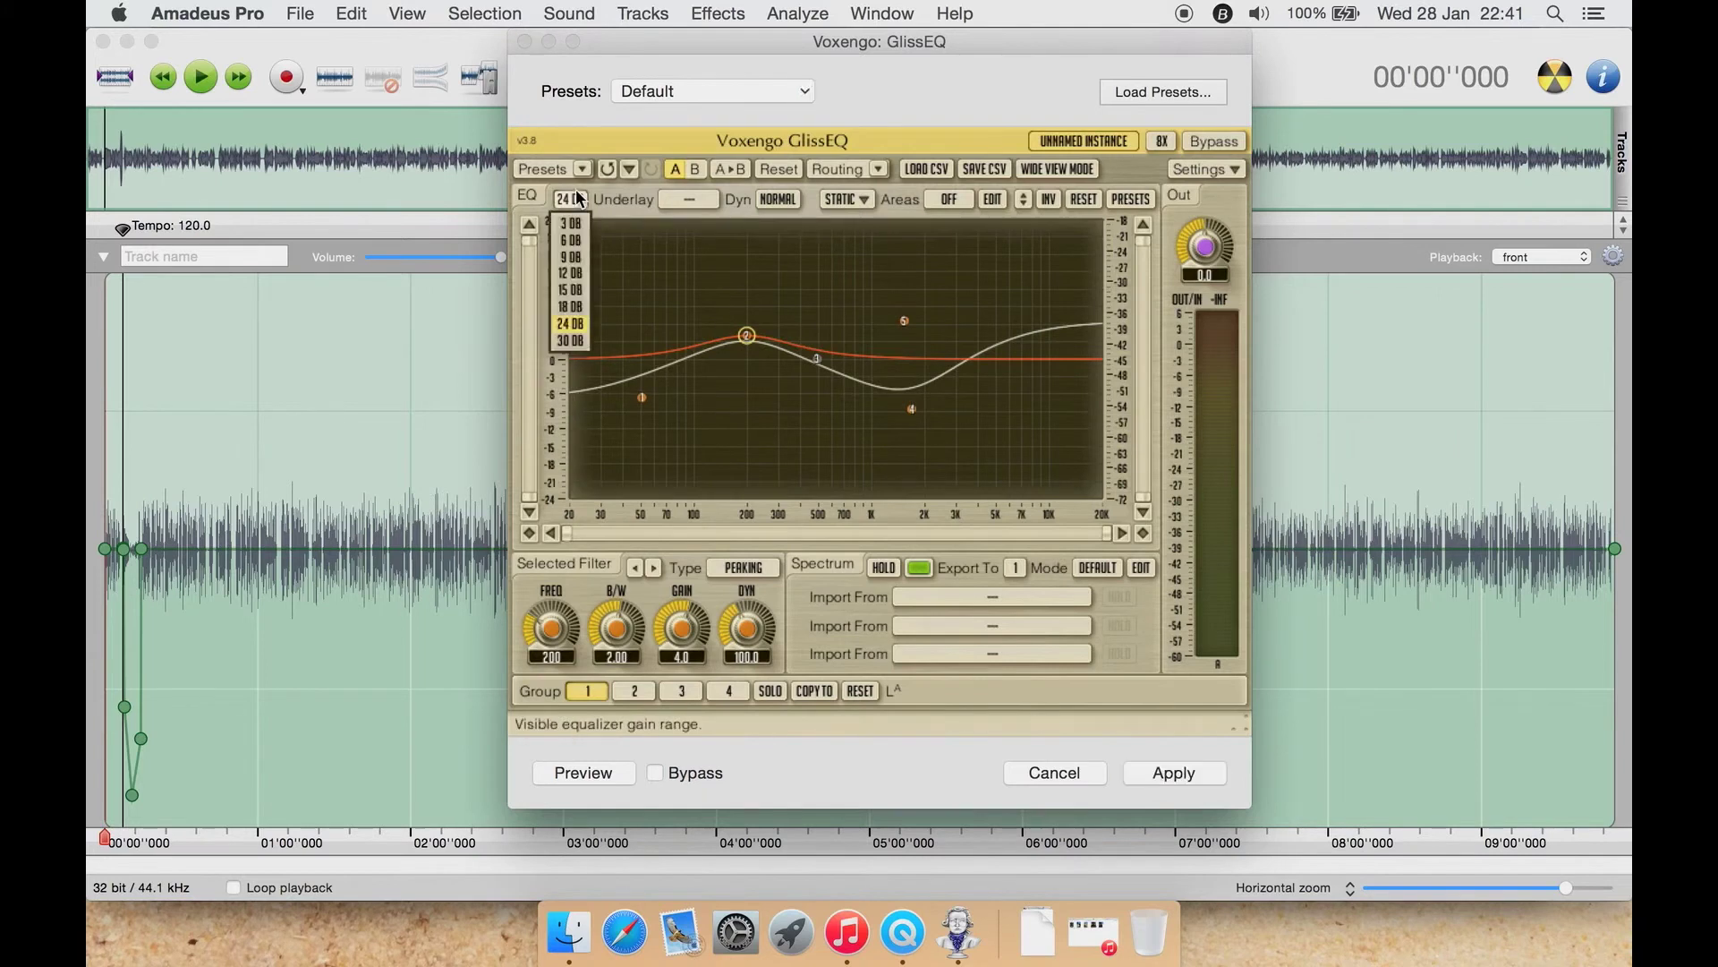
click(570, 224)
click(569, 197)
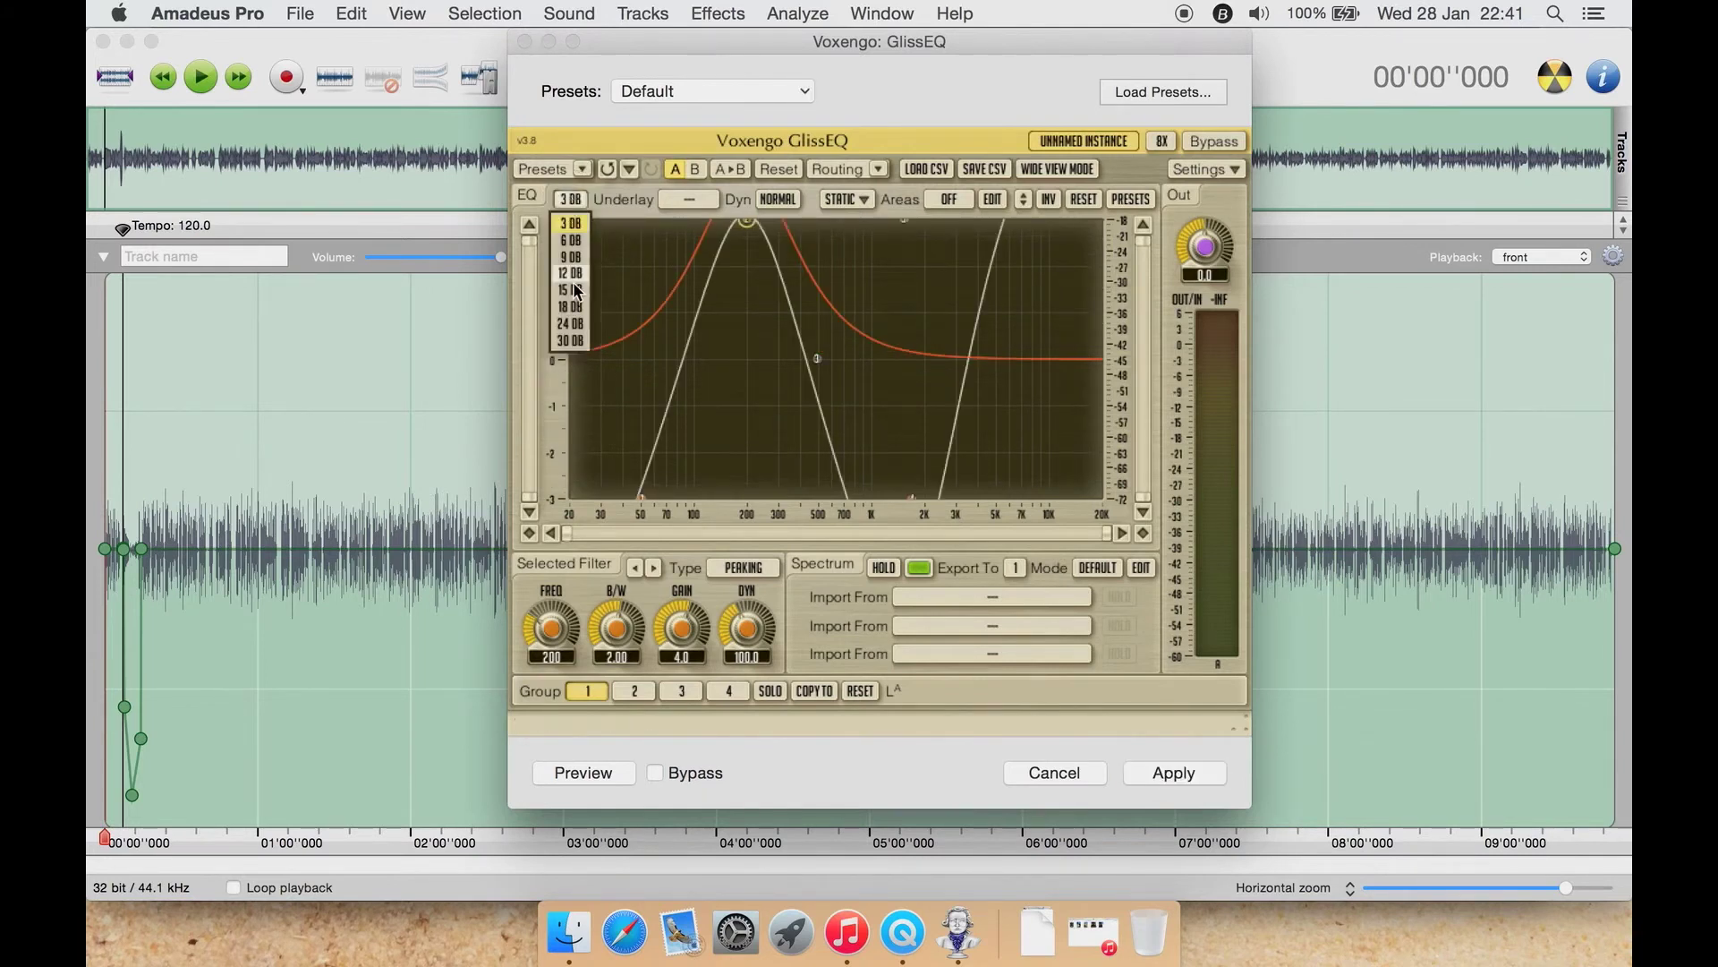
click(570, 322)
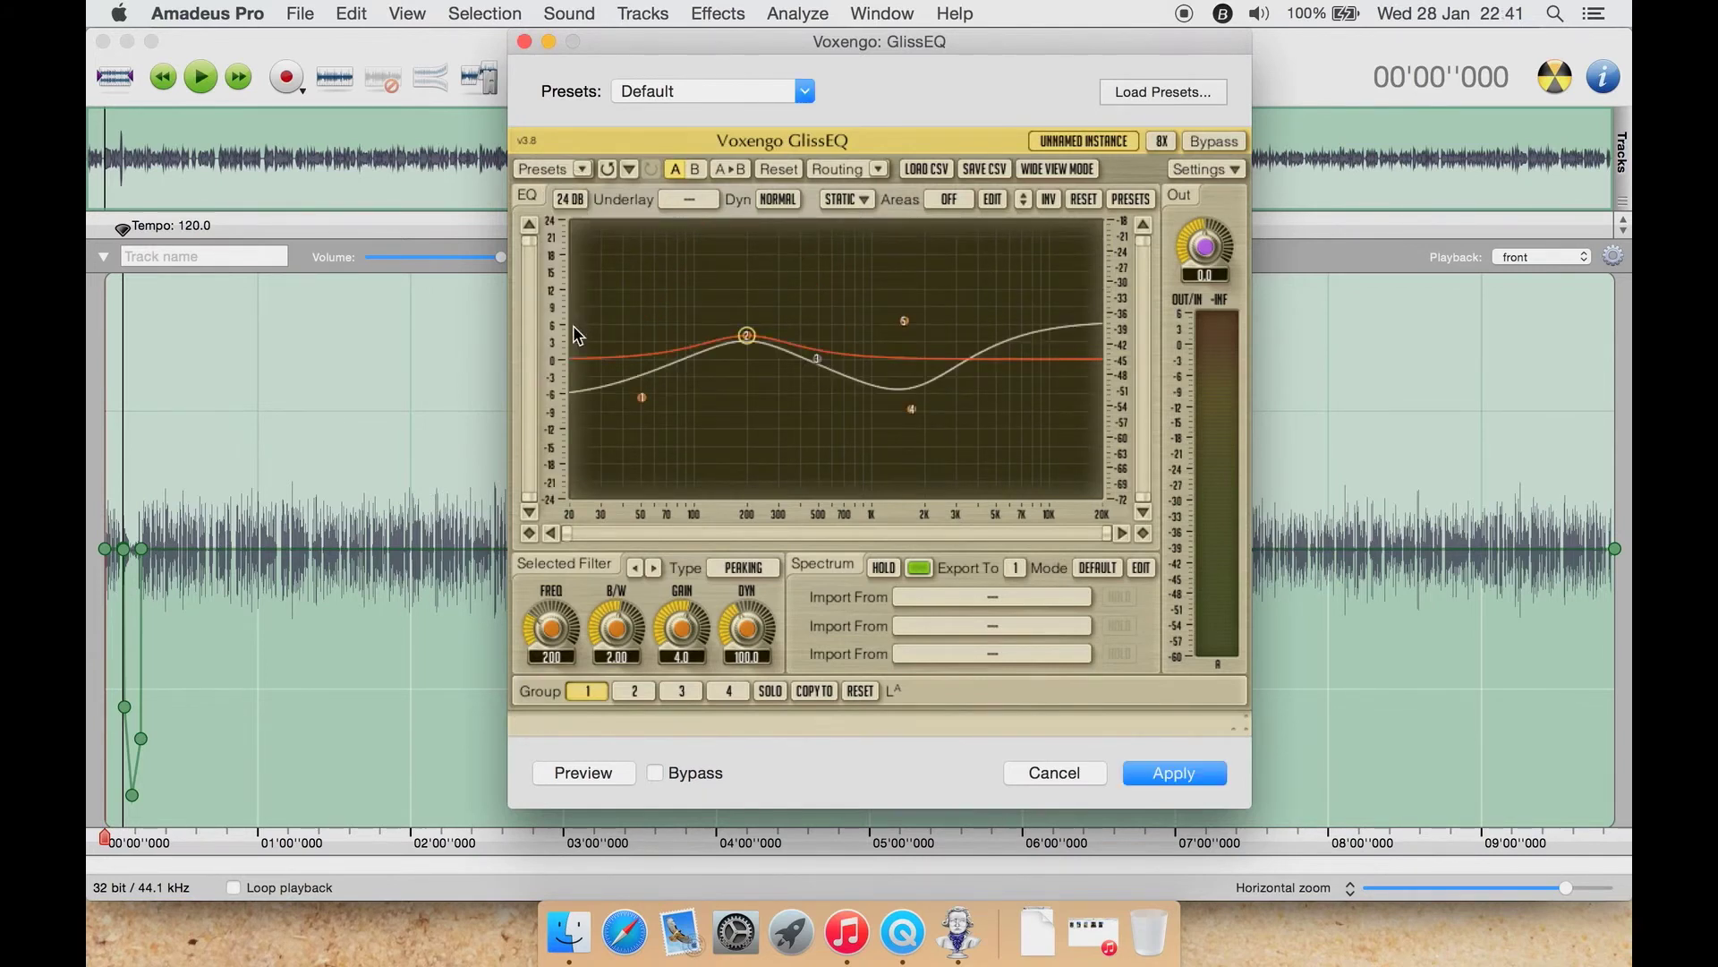
- Underlay the curve of group 2 on the equalizer display and switch the underlay to group 4
click(698, 200)
click(698, 269)
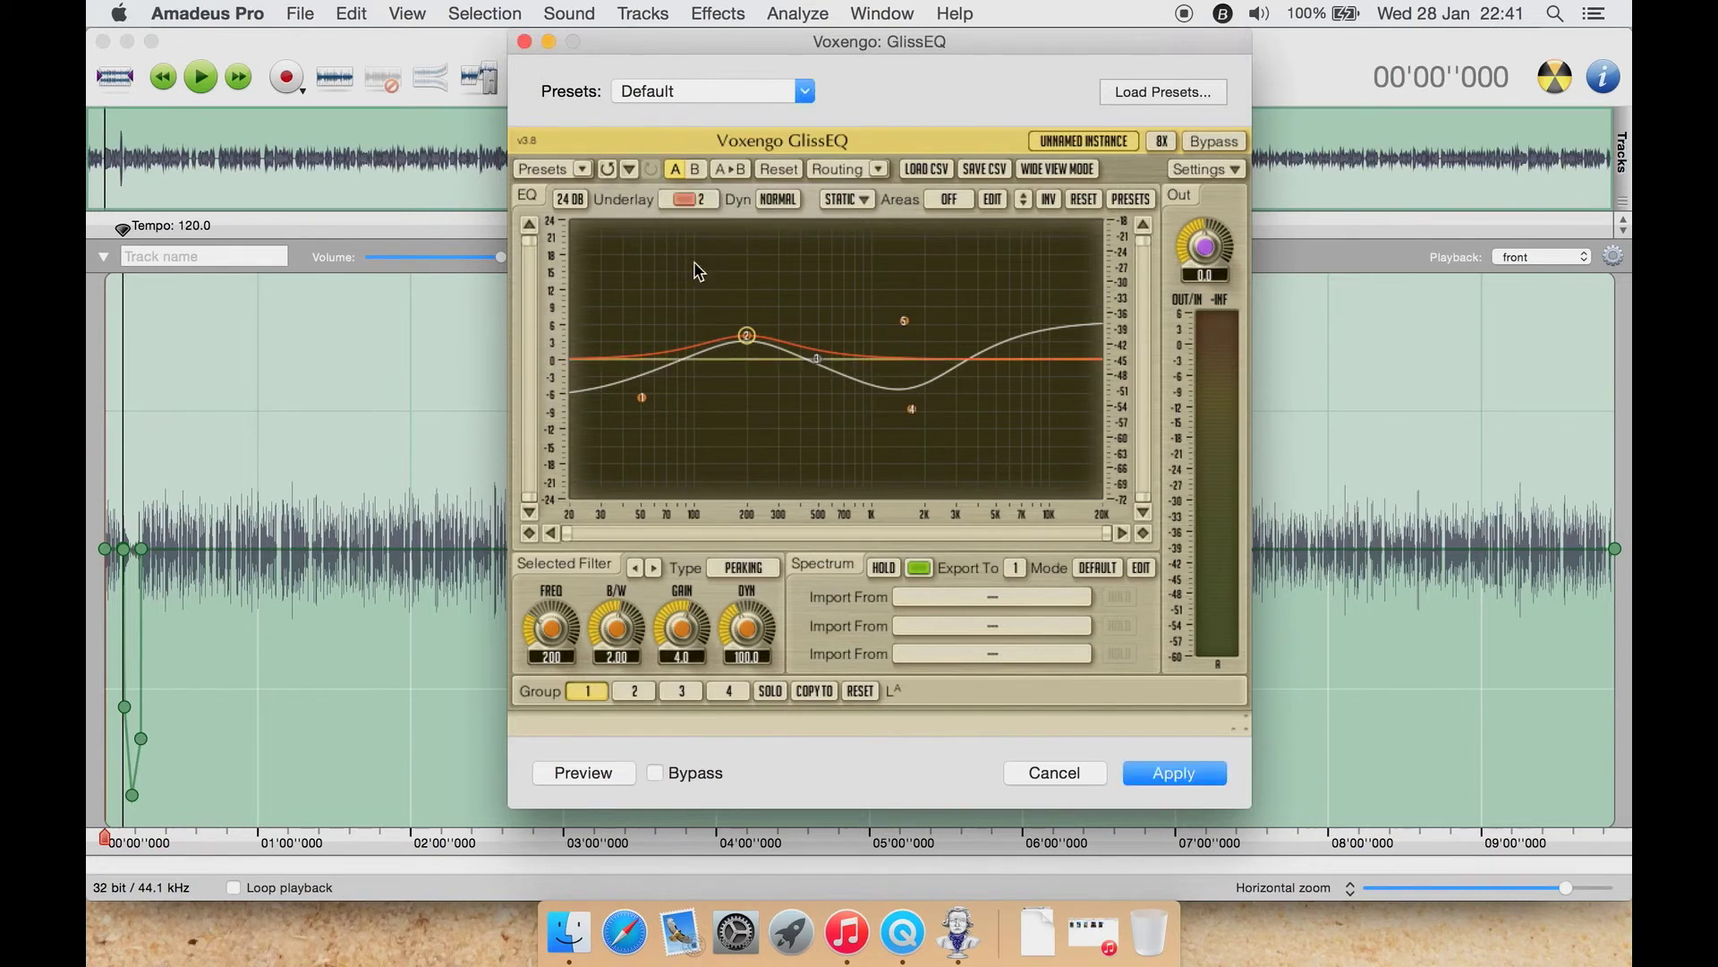
click(698, 199)
click(698, 300)
- Show the Basic frequency areas and move filter 2 to about 144 Hz and 14.6 dB
click(949, 199)
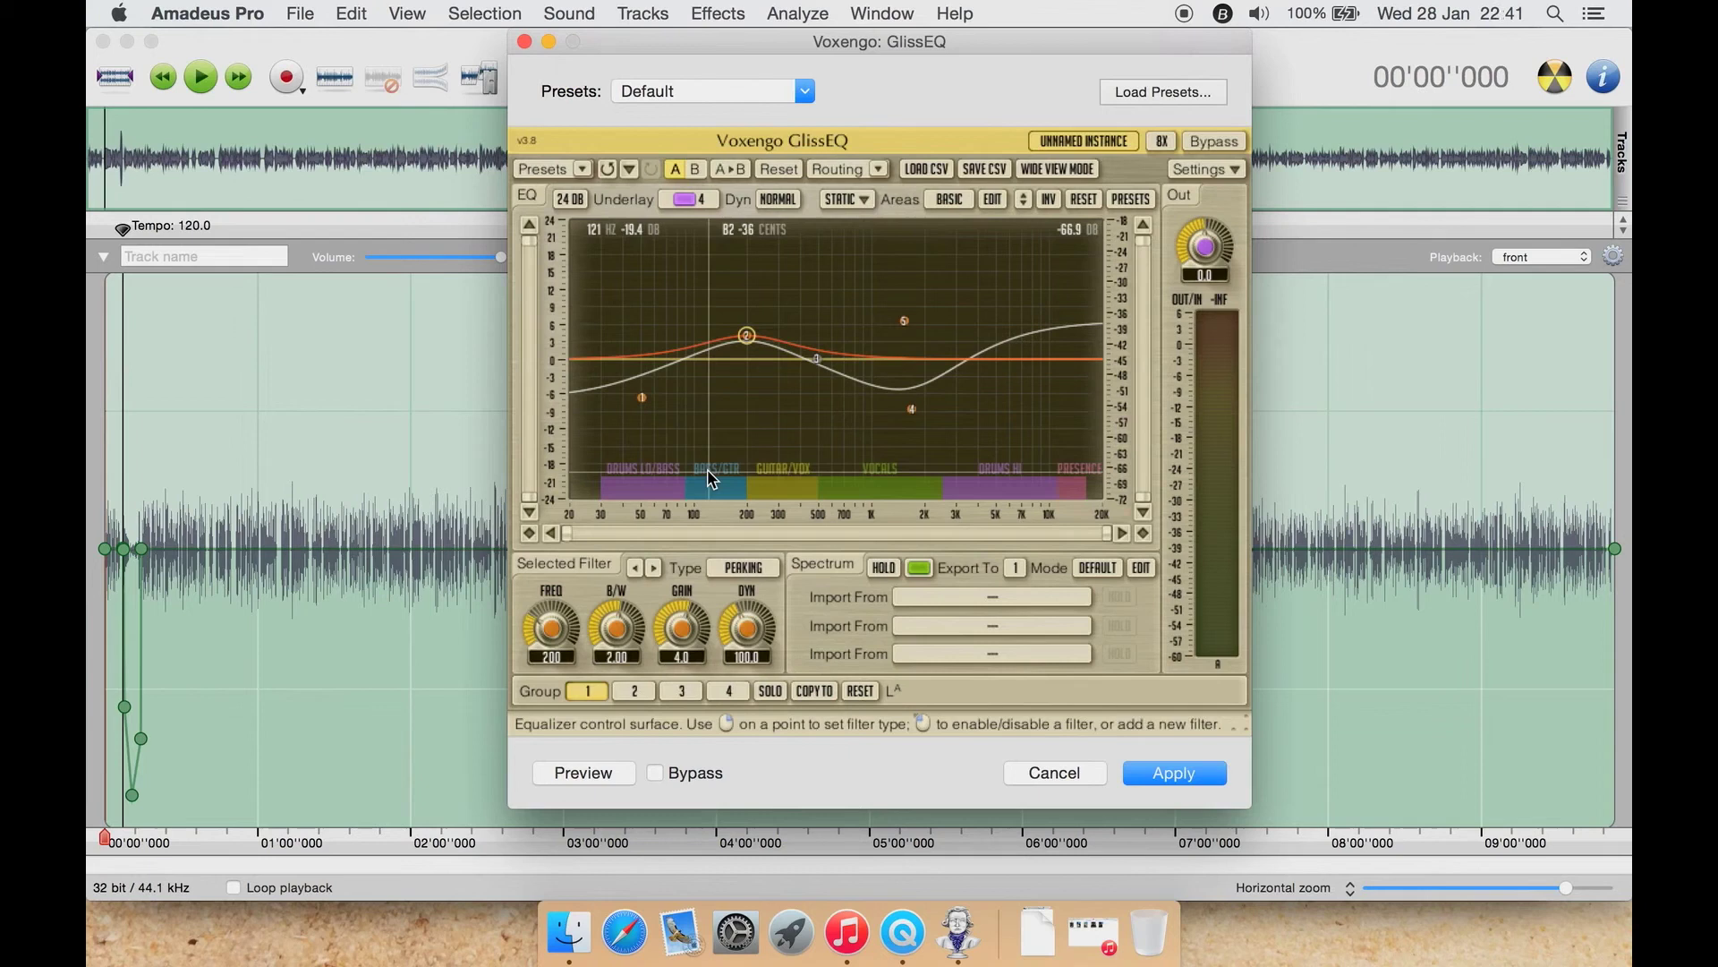
drag(748, 336, 721, 273)
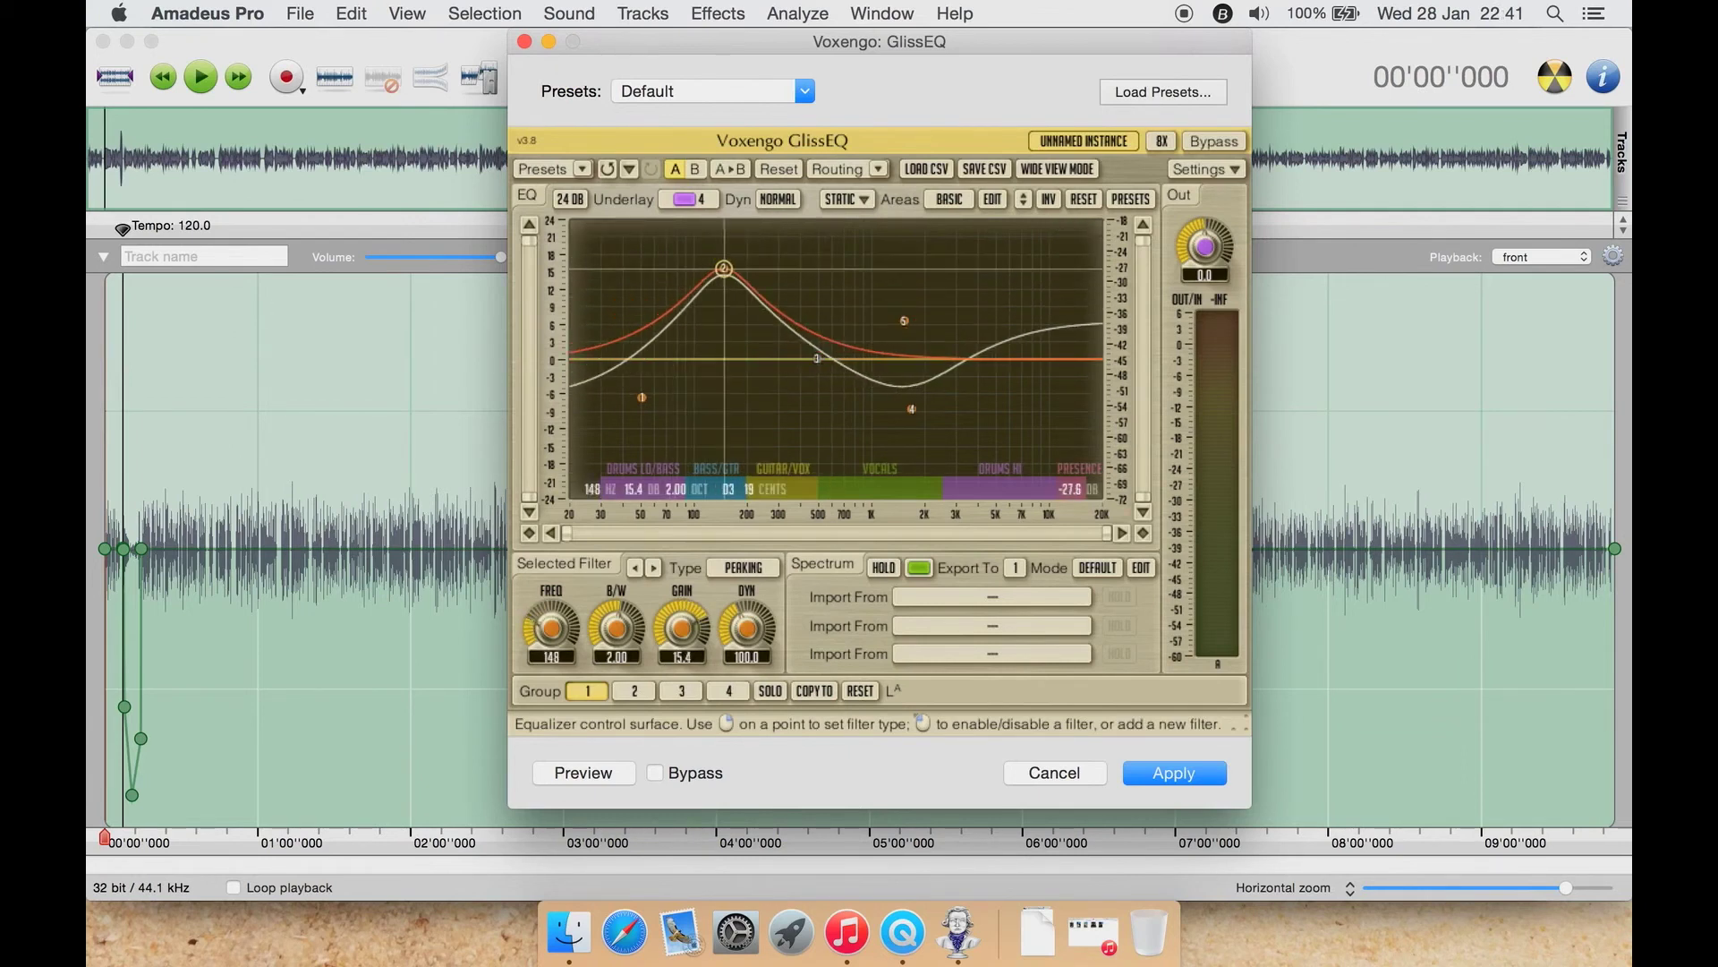
- Try the Lo-Shelf type on the boosted filter 2 and return it to Peaking
click(736, 562)
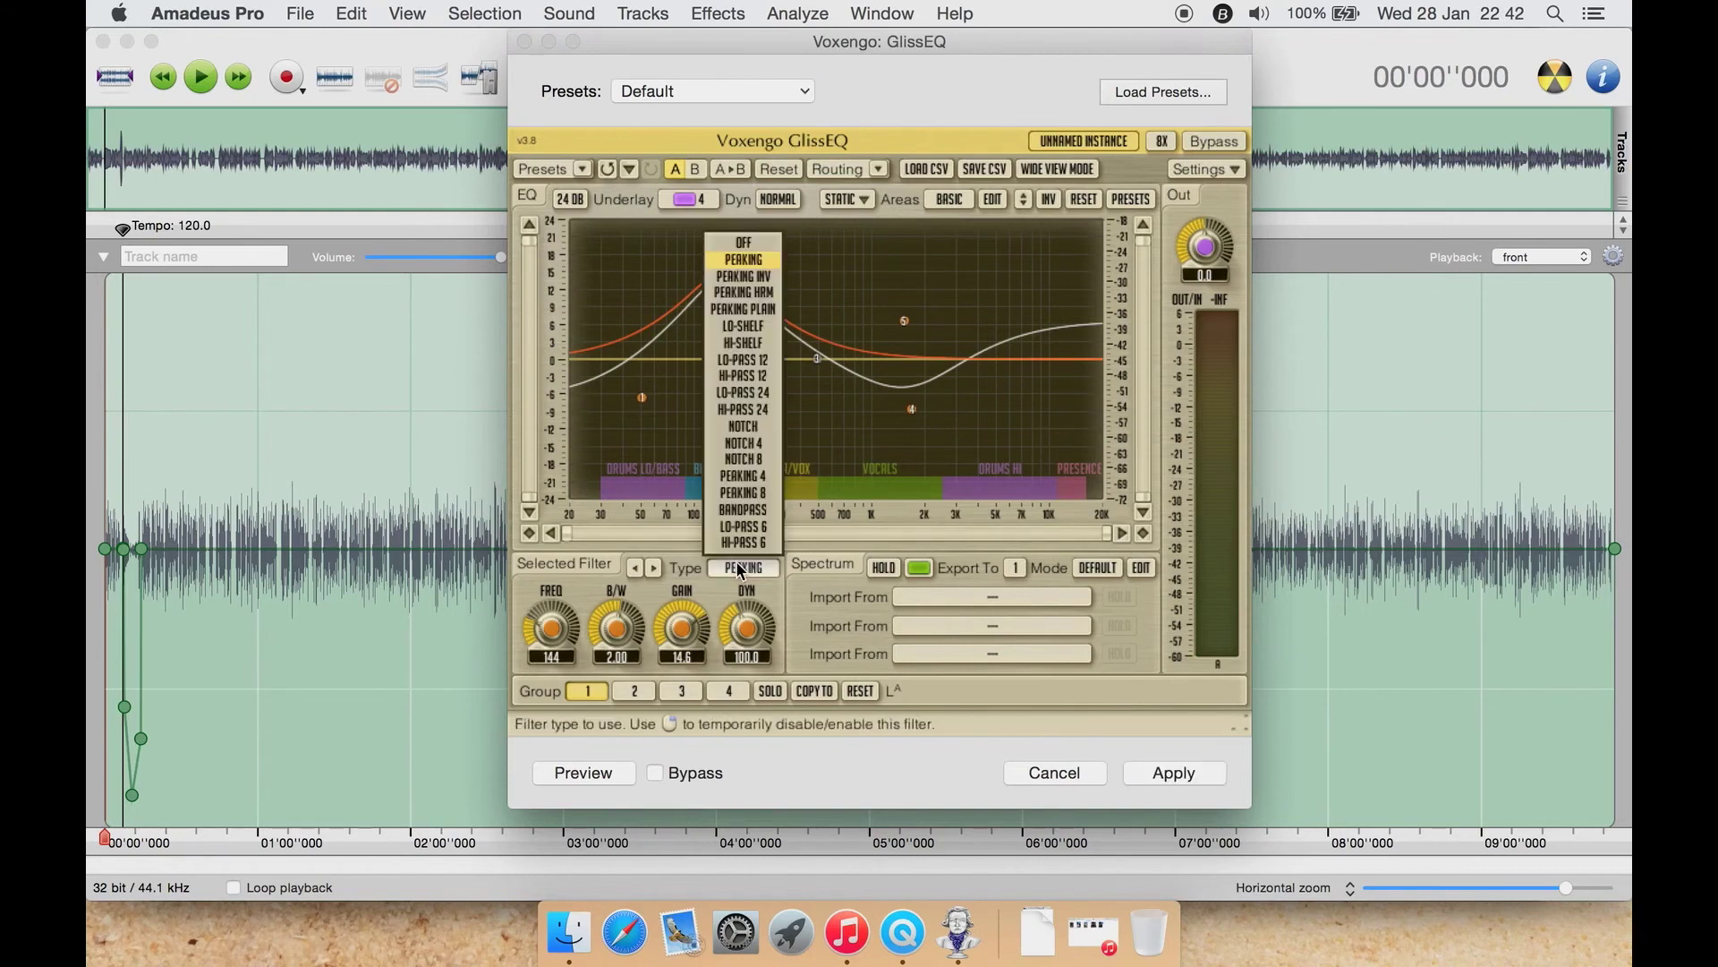
click(745, 328)
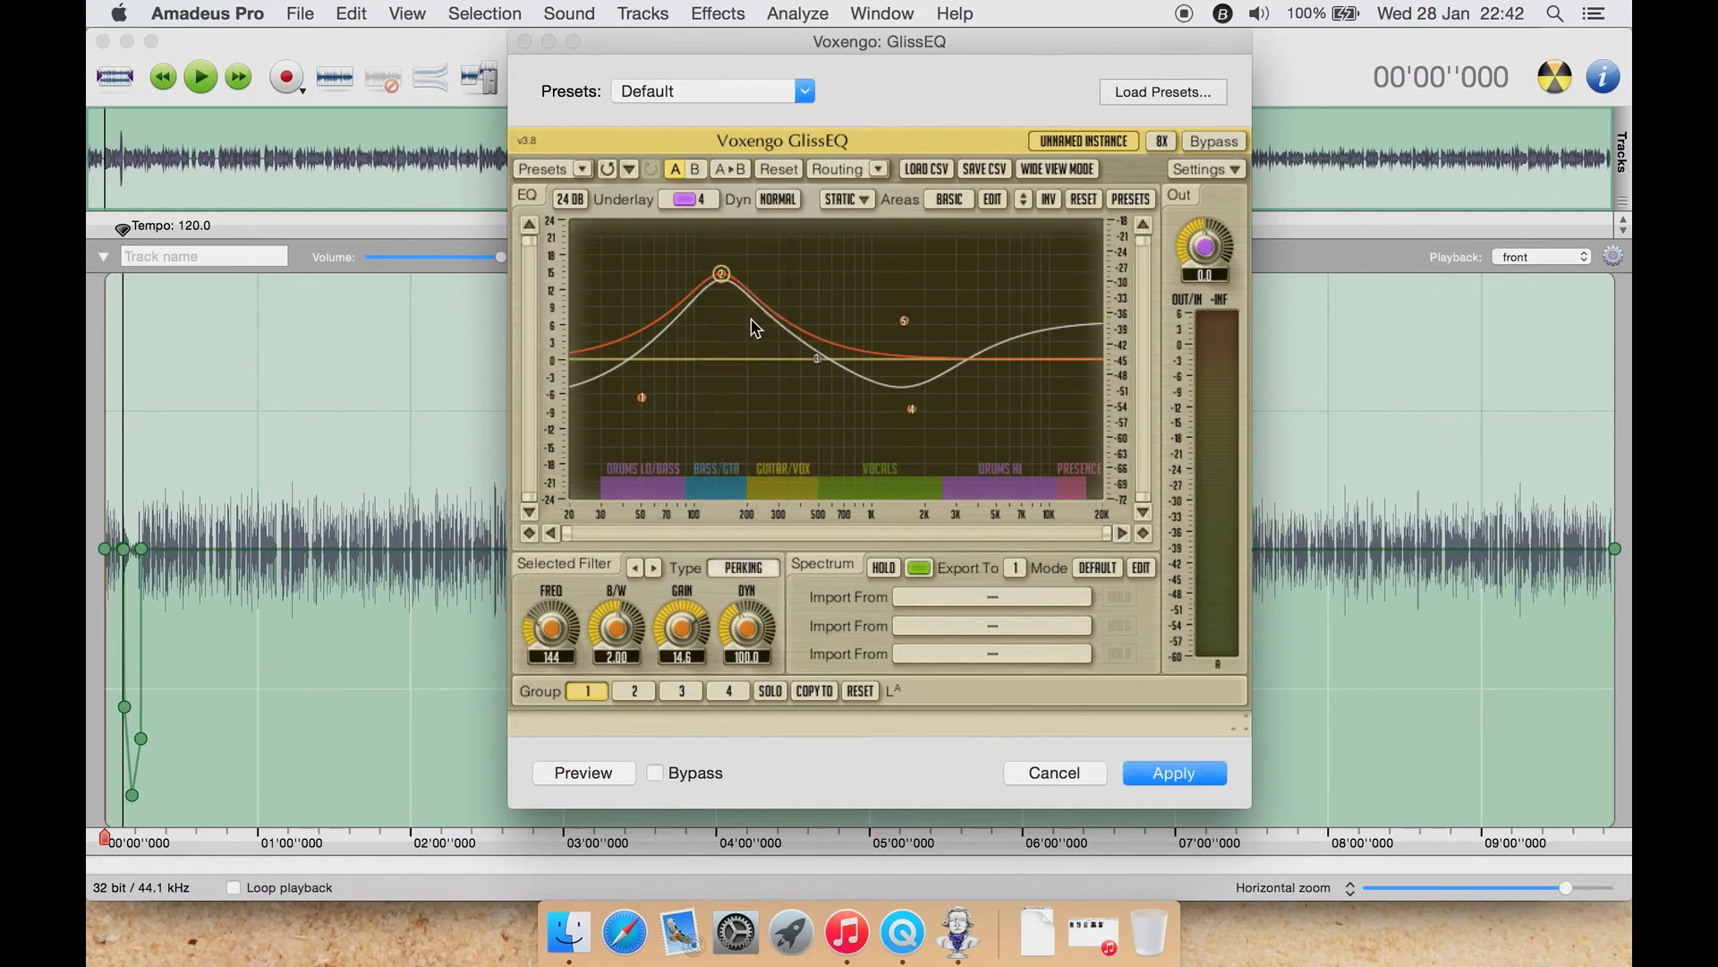
click(729, 570)
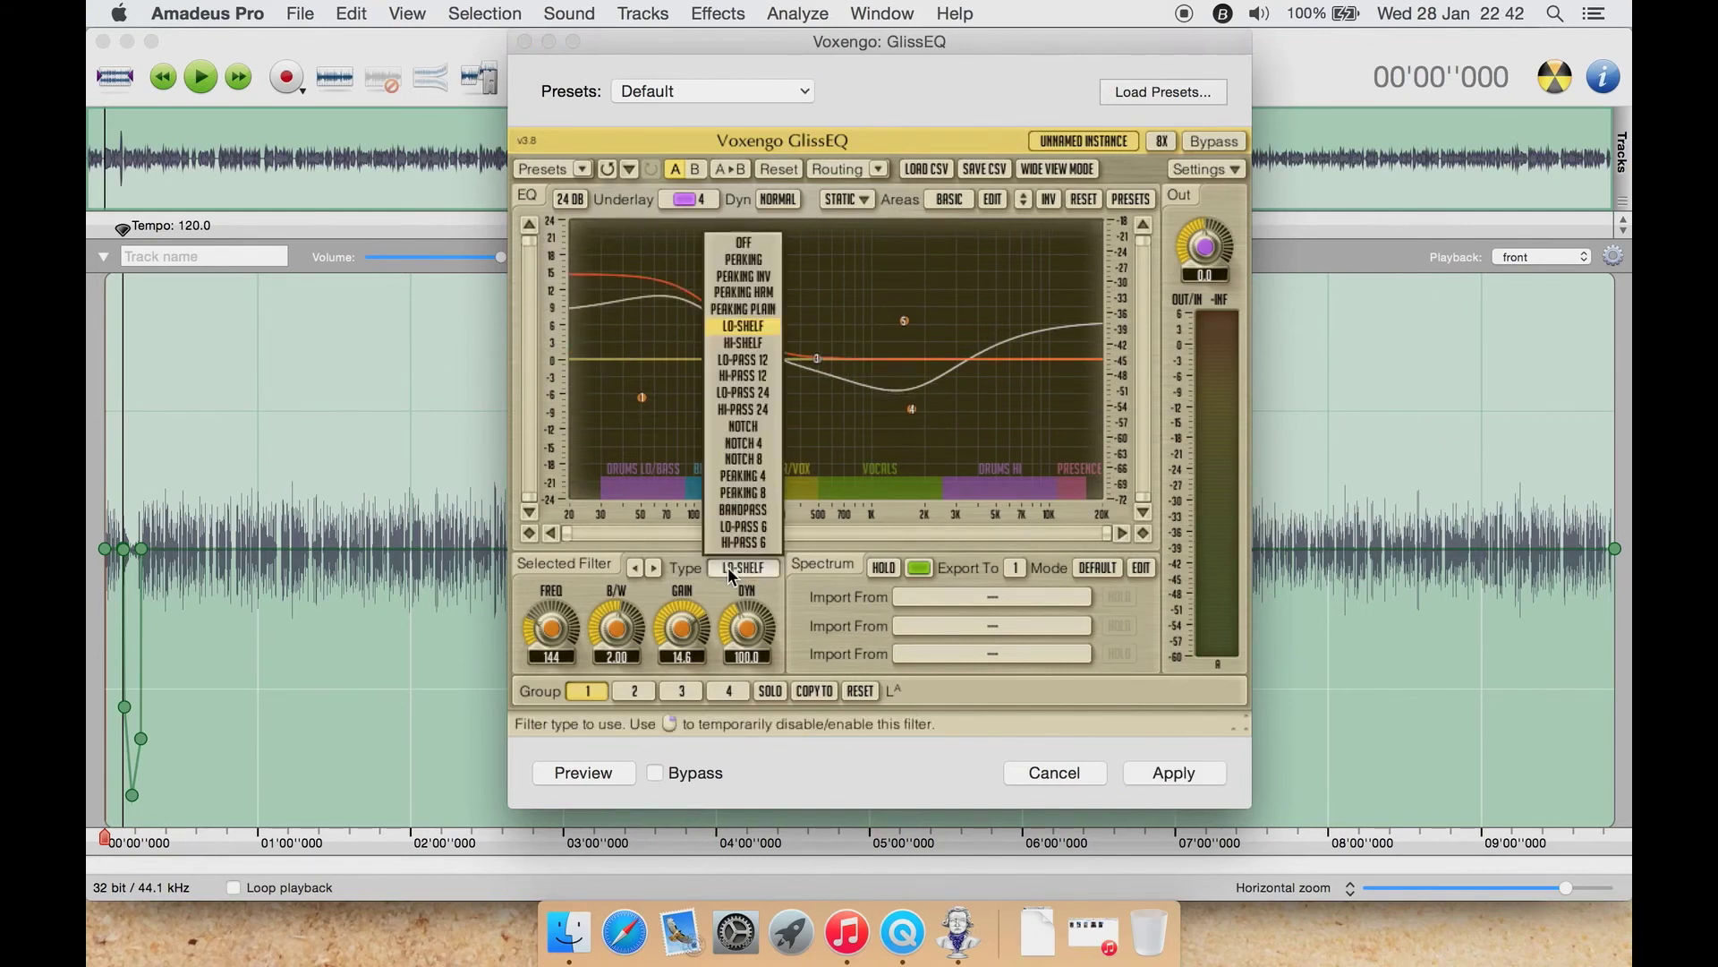
click(760, 253)
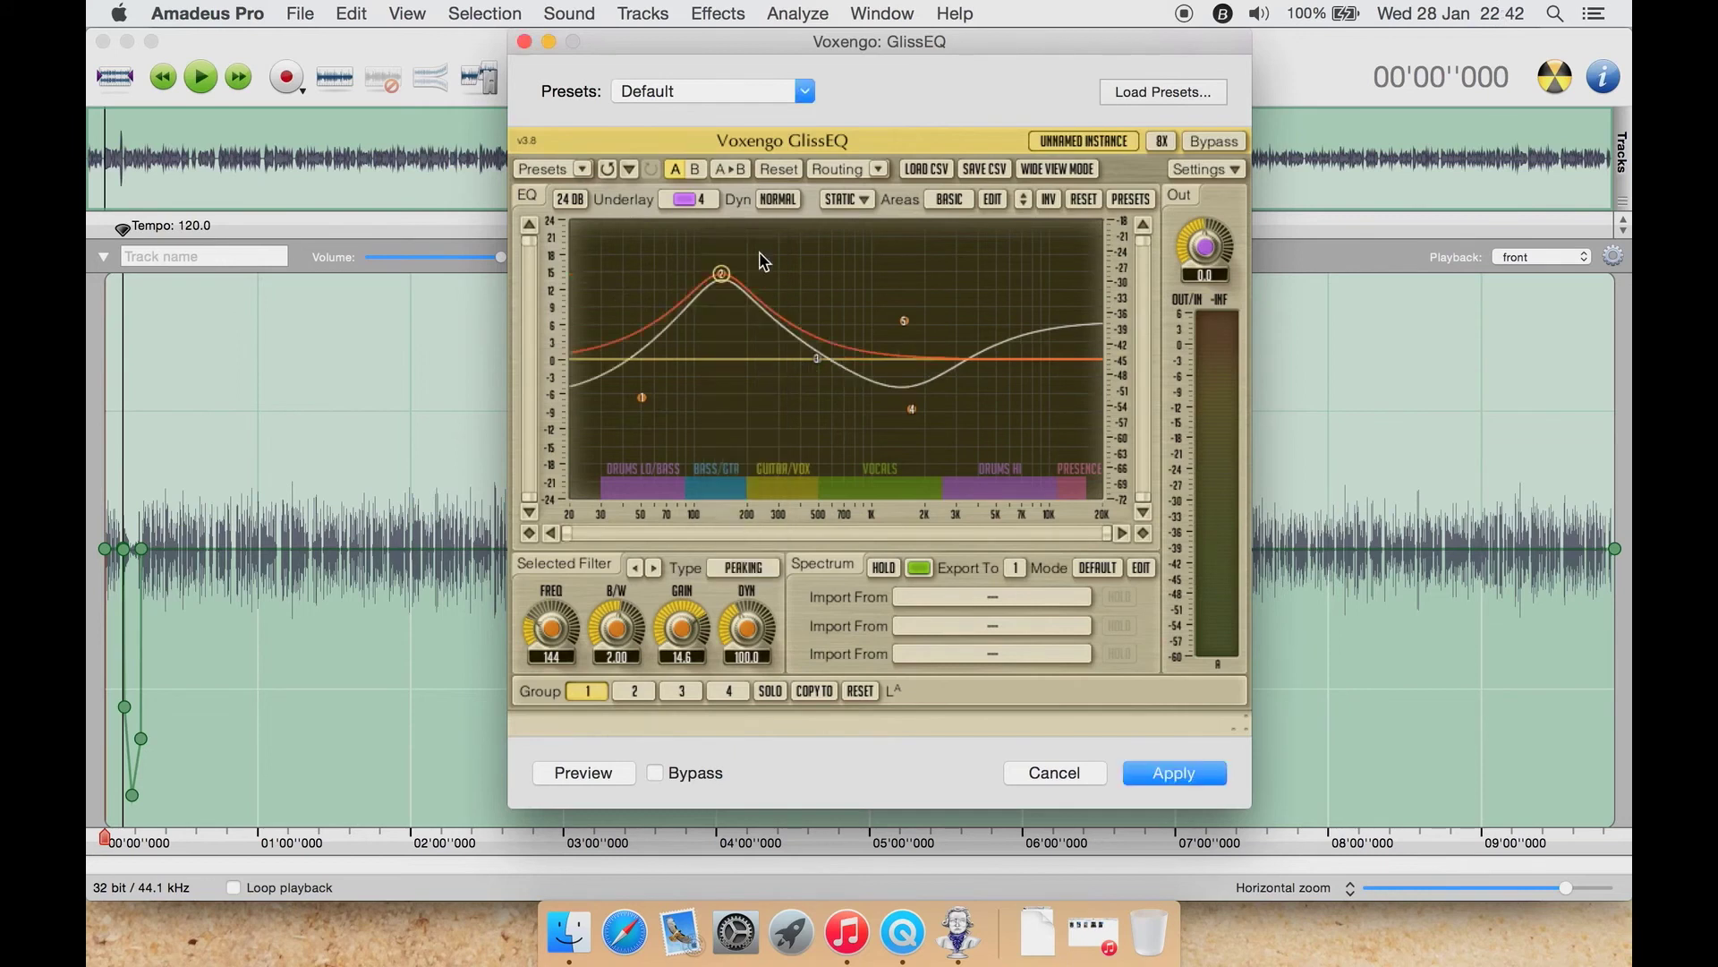